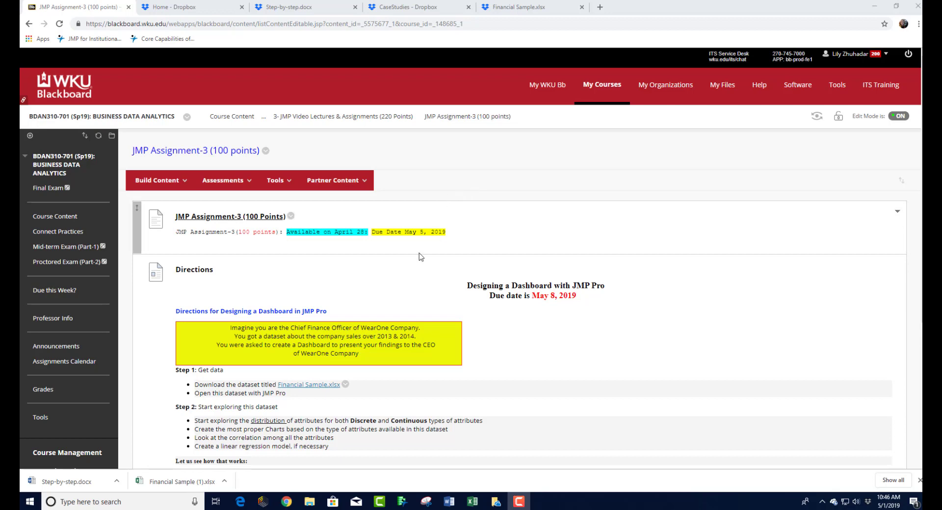
- Highlight the May 8 due date, then scroll down to the remaining directions and What to Submit
left_click_drag(560, 296, 550, 296)
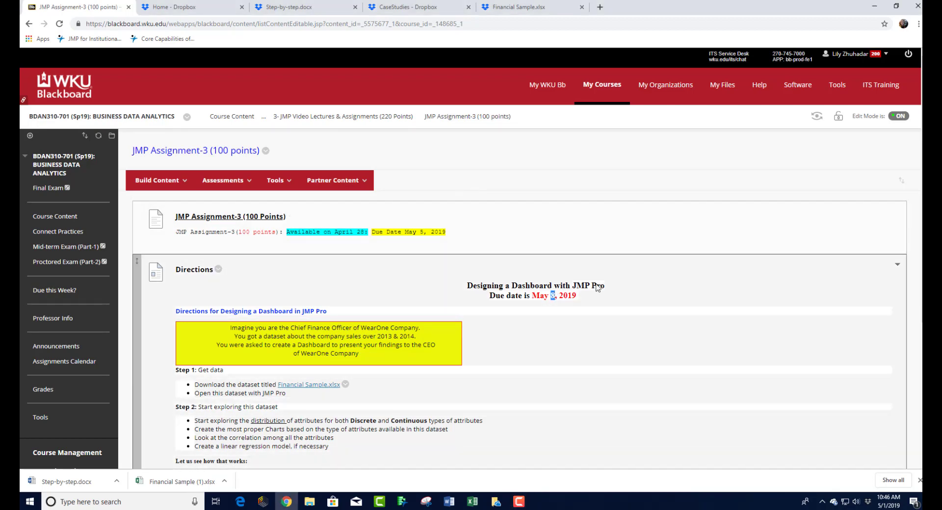
scroll(561, 316, "down", 5)
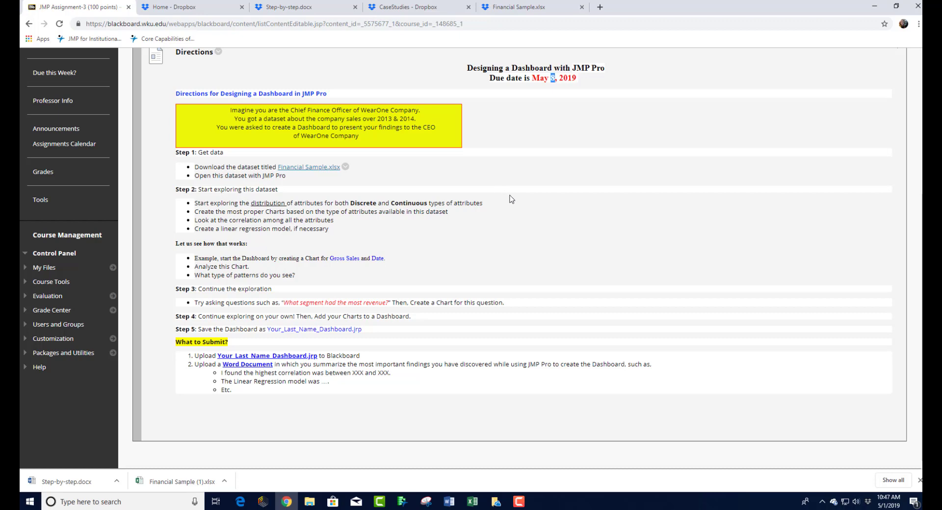
- Clear the due-date highlight and switch over to the JMP Pro Home Window
left_click(527, 213)
left_click(406, 504)
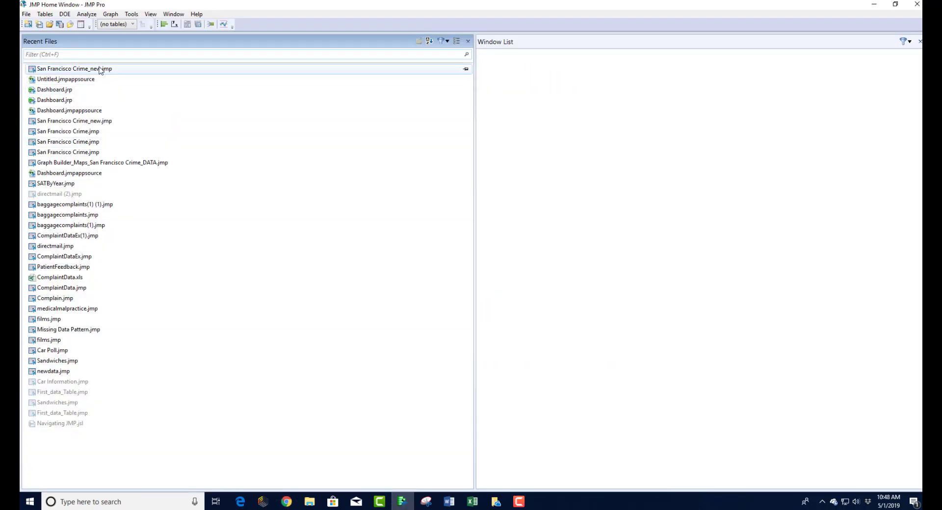
- Open San Francisco Crime_new.jmp from the Recent Files list
double_click(71, 69)
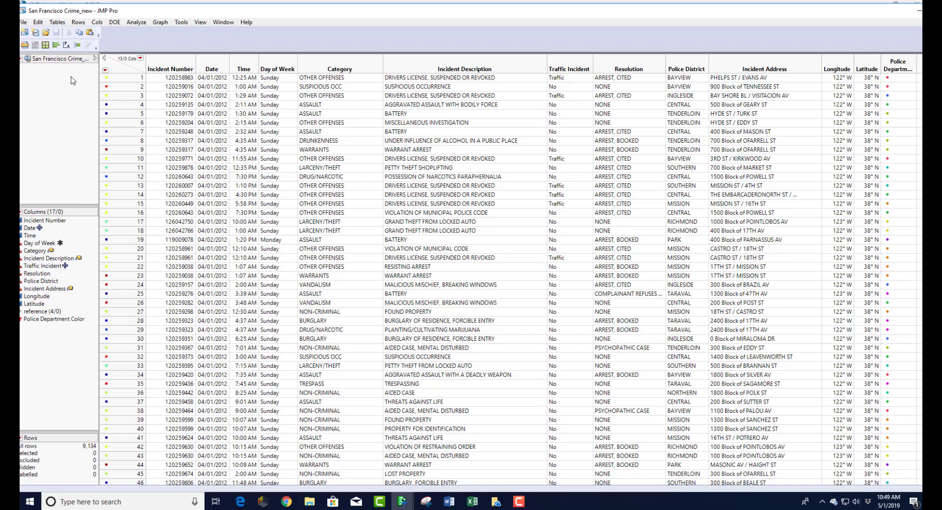
- Review the Incident Number, Date, Time, Day of Week and Category columns, checking Category values like ASSAULT
left_click(180, 64)
left_click(216, 61)
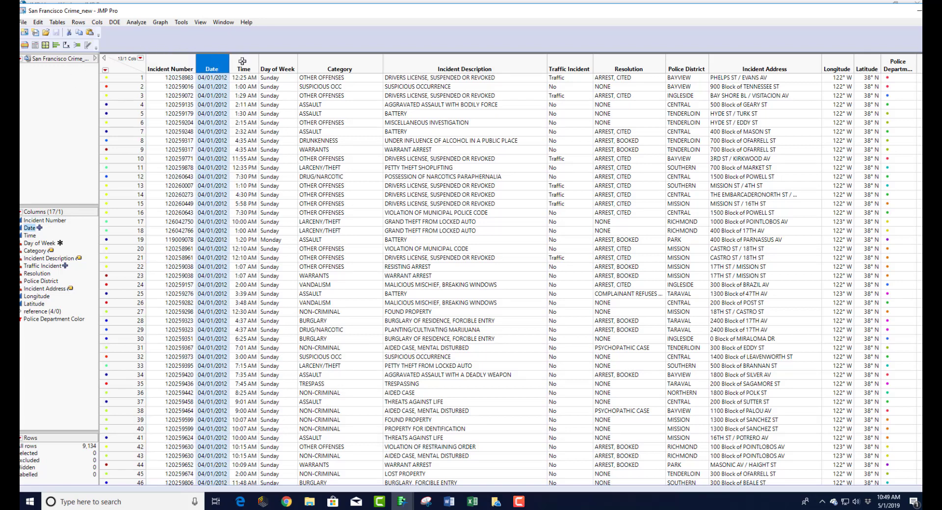
left_click(243, 61)
left_click(278, 62)
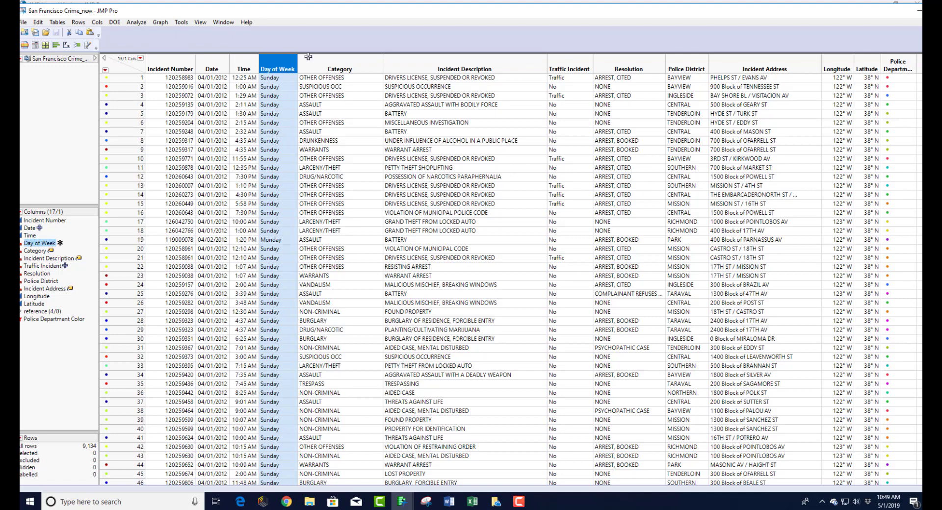
left_click(351, 66)
left_click(332, 159)
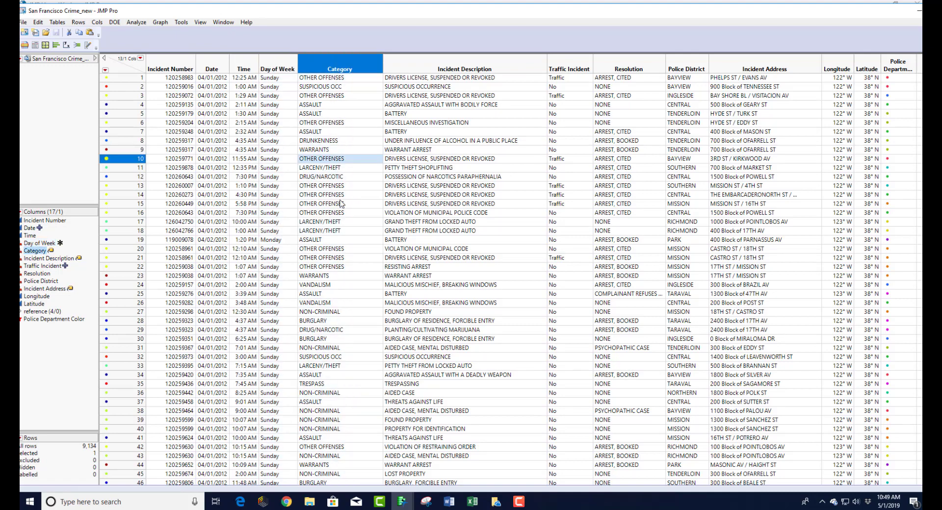
left_click(328, 241)
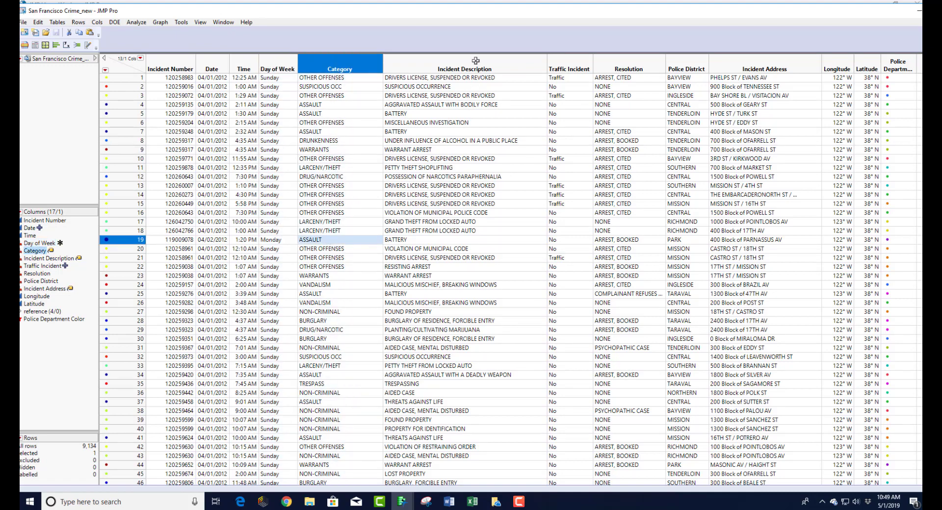
- Review the Incident Description, Traffic Incident, Resolution, Police District and Longitude columns, then select row 1
left_click(426, 124)
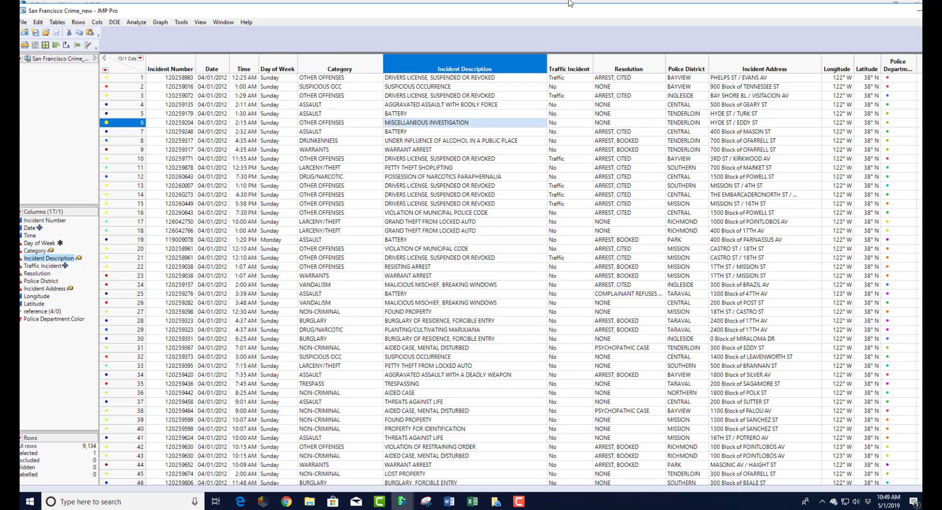
left_click(575, 63)
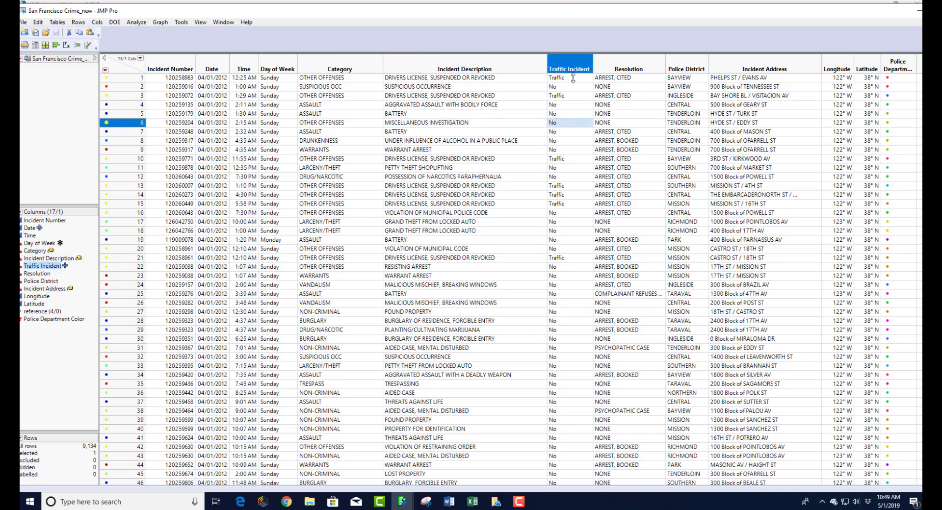
left_click(630, 64)
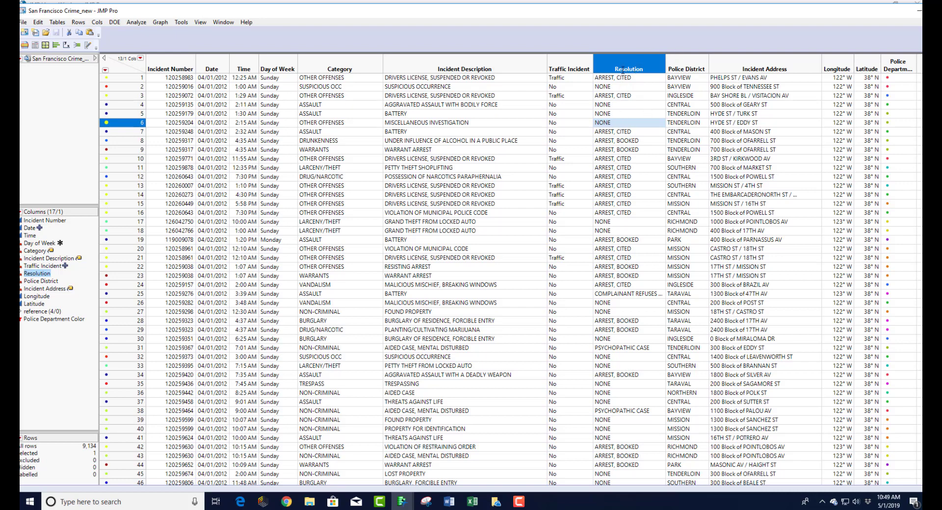
left_click(683, 59)
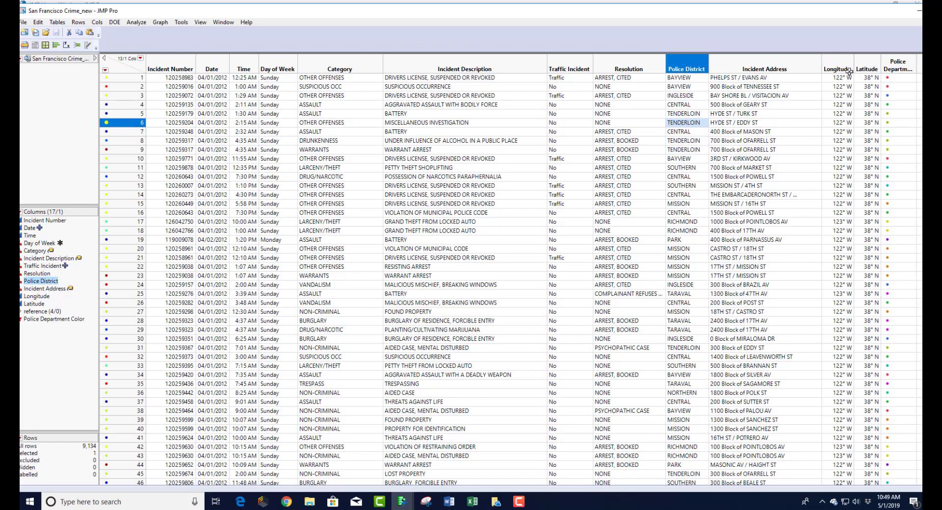
left_click(841, 57)
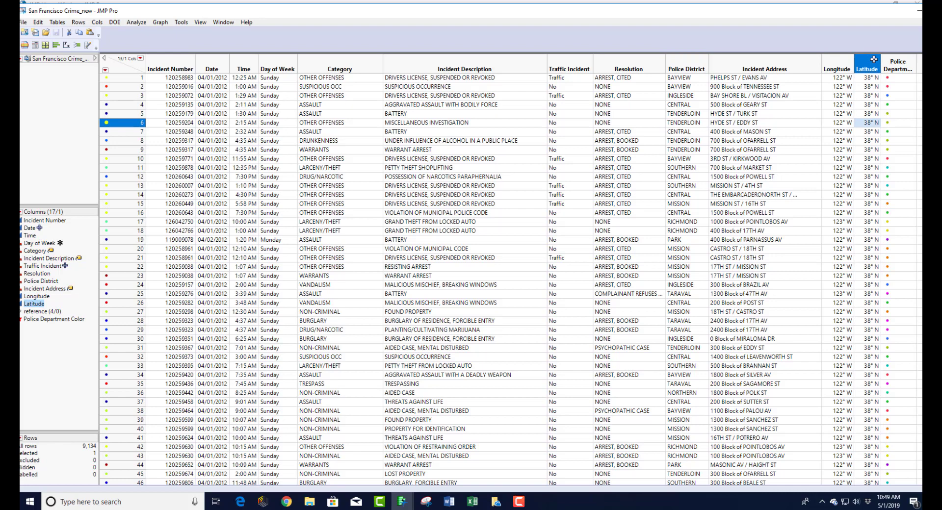
left_click(106, 77)
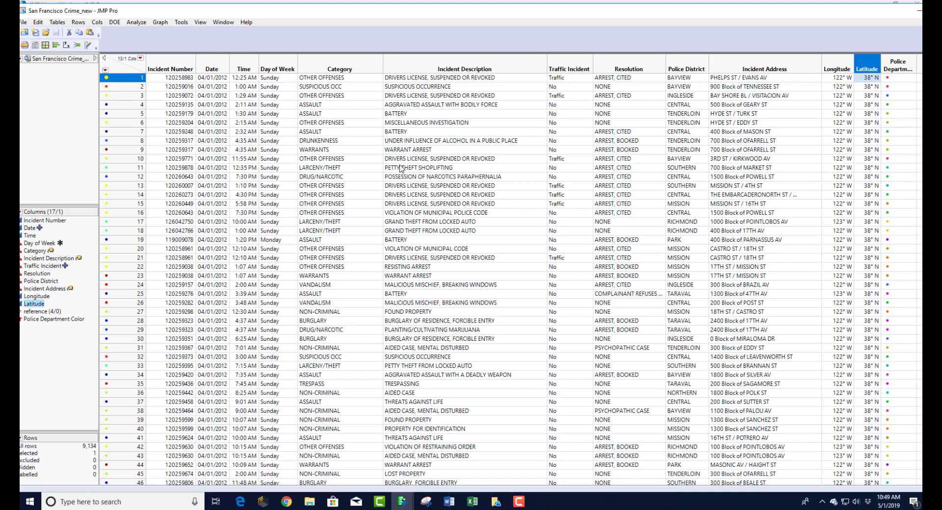
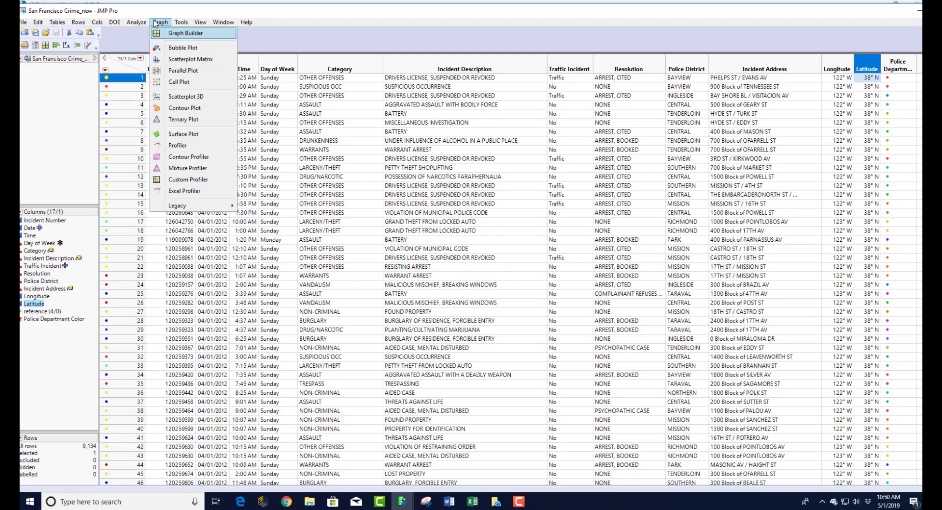
- Open a blank Graph Builder on the crime data and enlarge it mid-screen
left_click(194, 34)
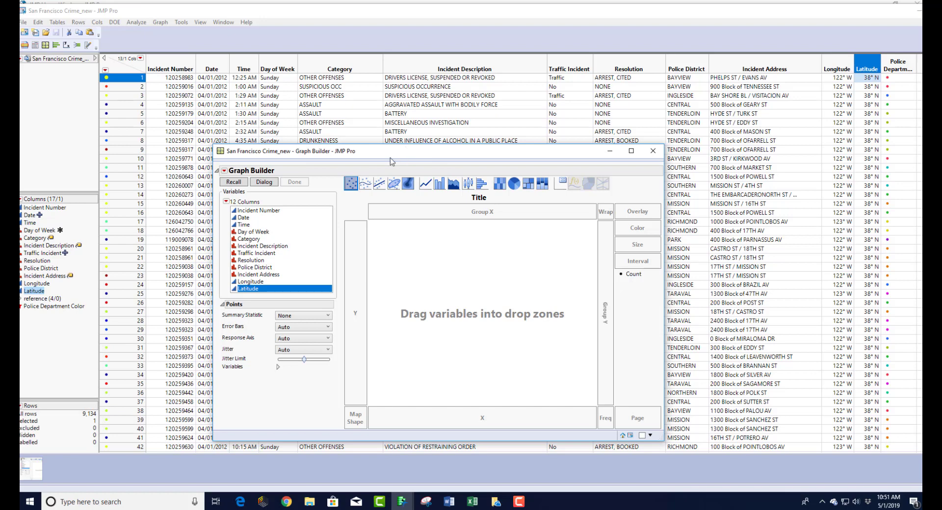
left_click_drag(425, 154, 426, 78)
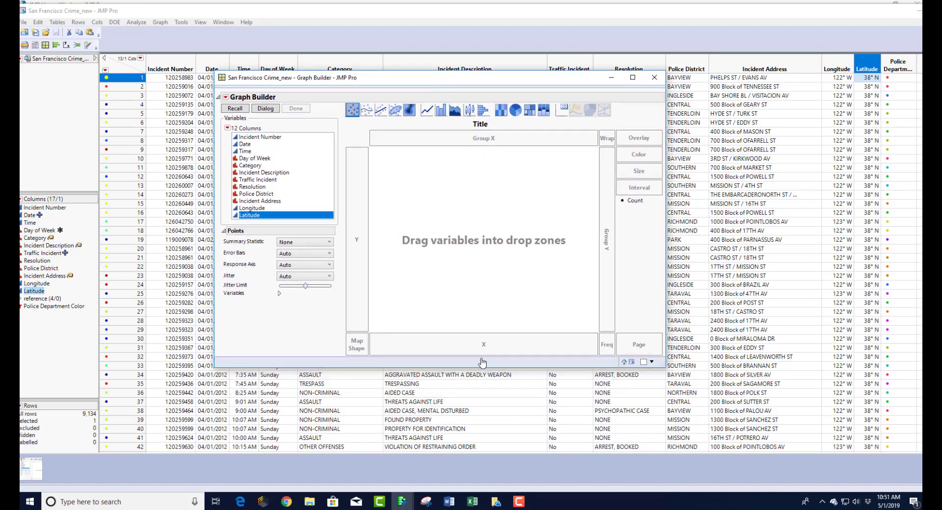
left_click_drag(662, 368, 680, 429)
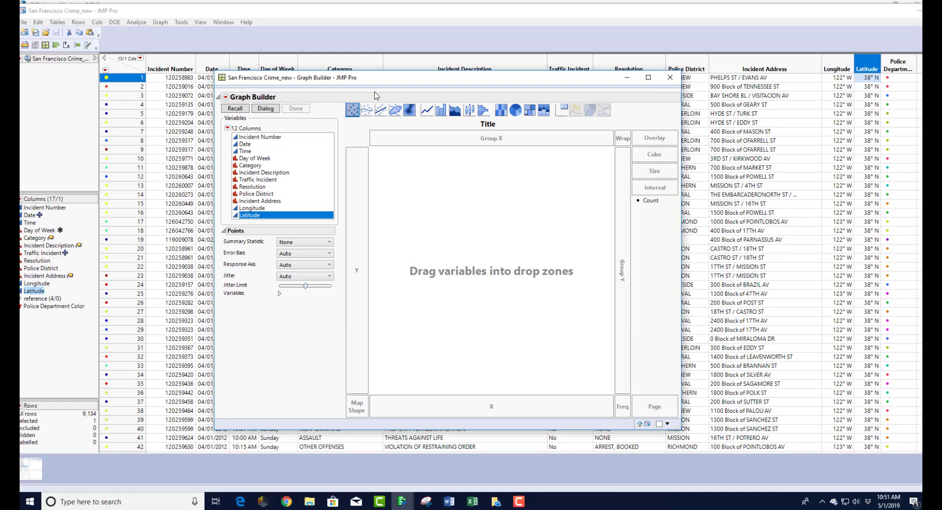
left_click_drag(585, 79, 579, 101)
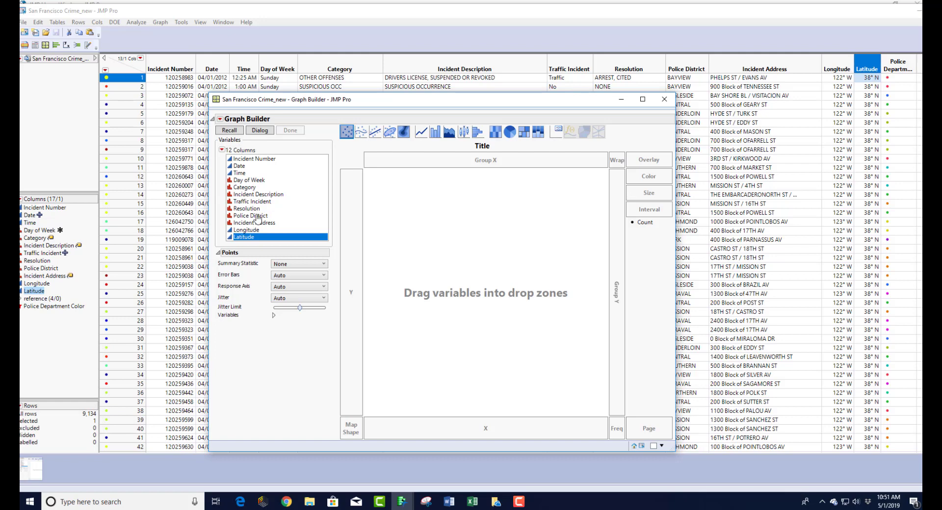
- Put Police District on Y and Time on X for per-district box plots of incident time
left_click_drag(250, 216, 355, 295)
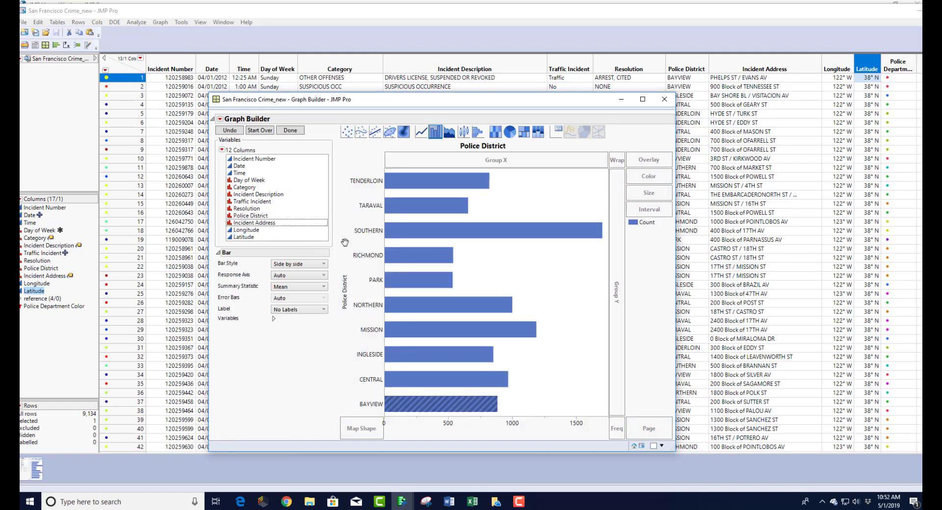
left_click(240, 173)
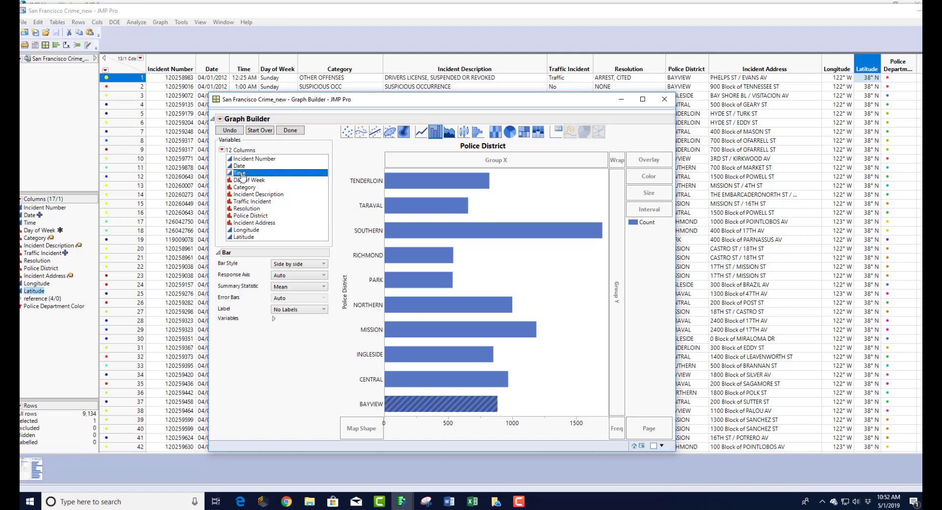
mouse_move(242, 175)
left_mouse_down()
mouse_move(333, 253)
mouse_move(476, 412)
mouse_move(339, 225)
mouse_move(249, 161)
left_mouse_up()
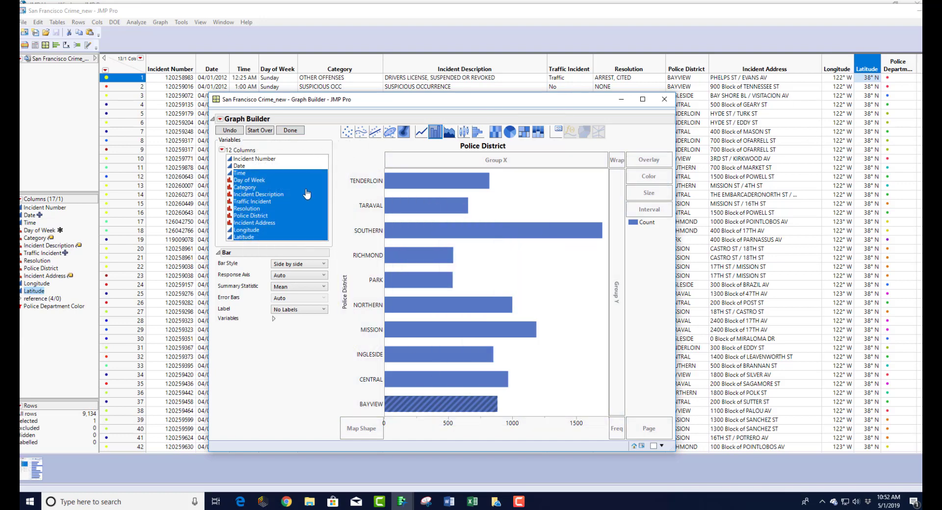
left_click(243, 187)
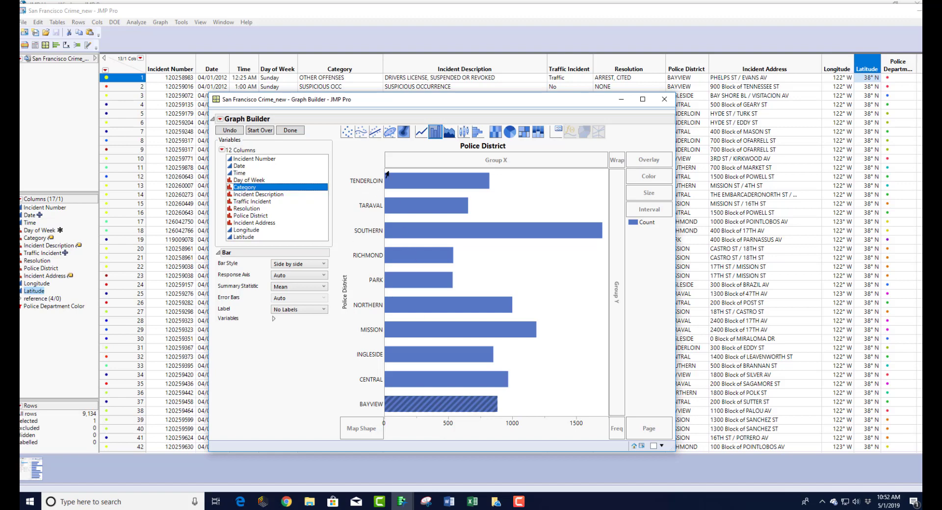
mouse_move(382, 180)
mouse_move(398, 282)
left_click_drag(236, 173, 484, 434)
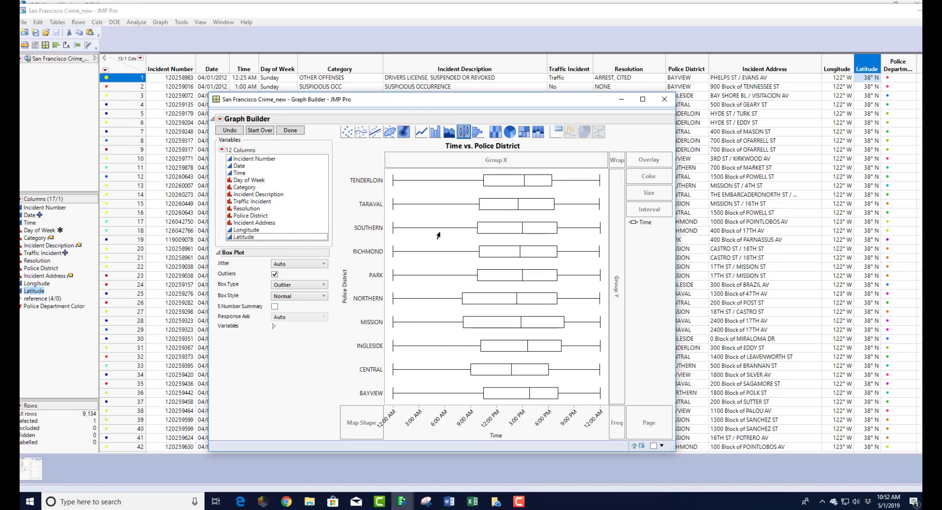
- Switch the Police District vs. Time chart to a heat map and enlarge the window
left_click(496, 132)
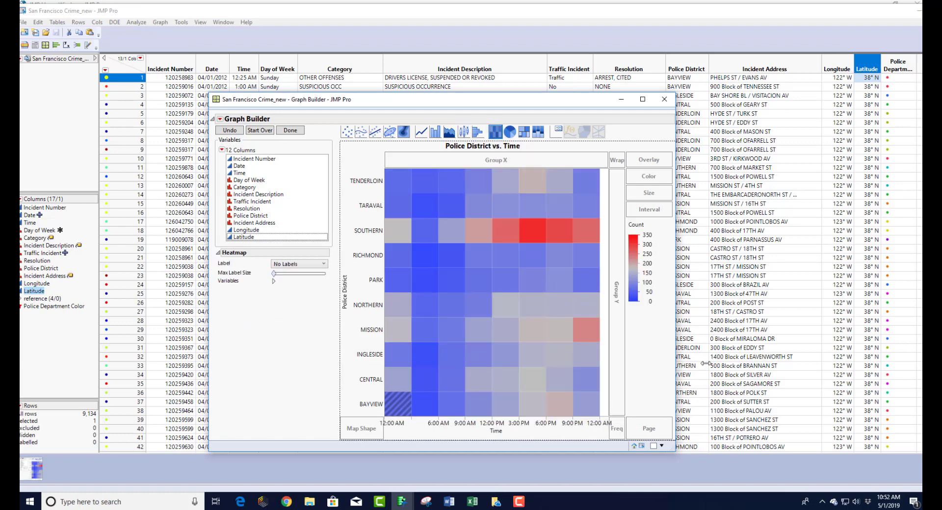
left_click_drag(705, 363, 718, 364)
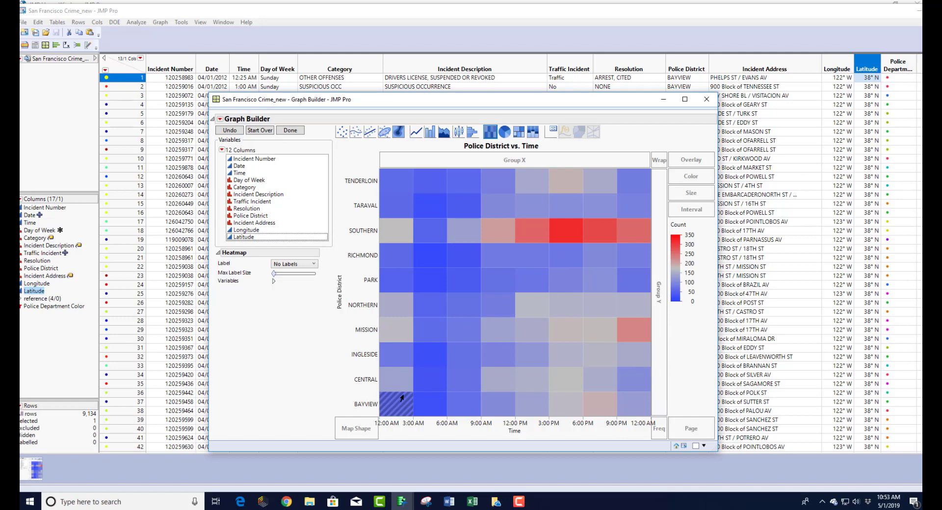
left_click(120, 74)
left_click(127, 71)
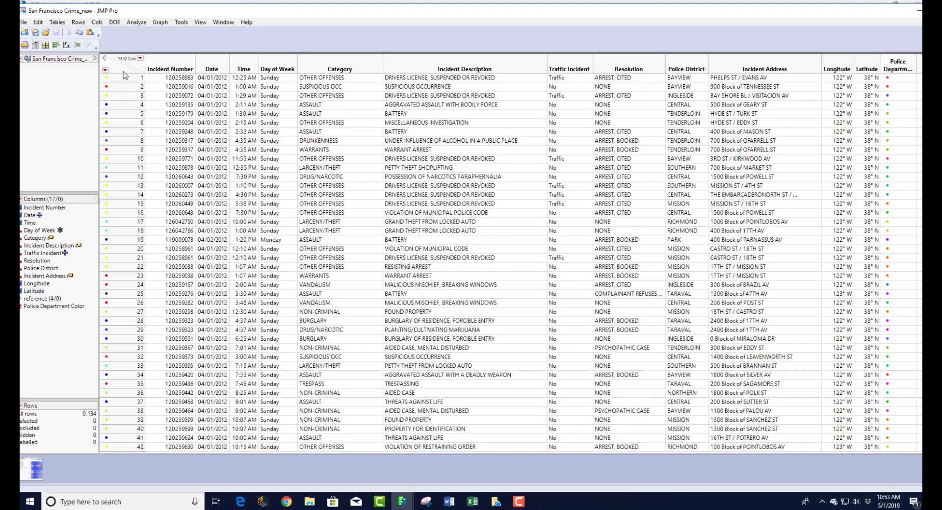
key("alt+Tab")
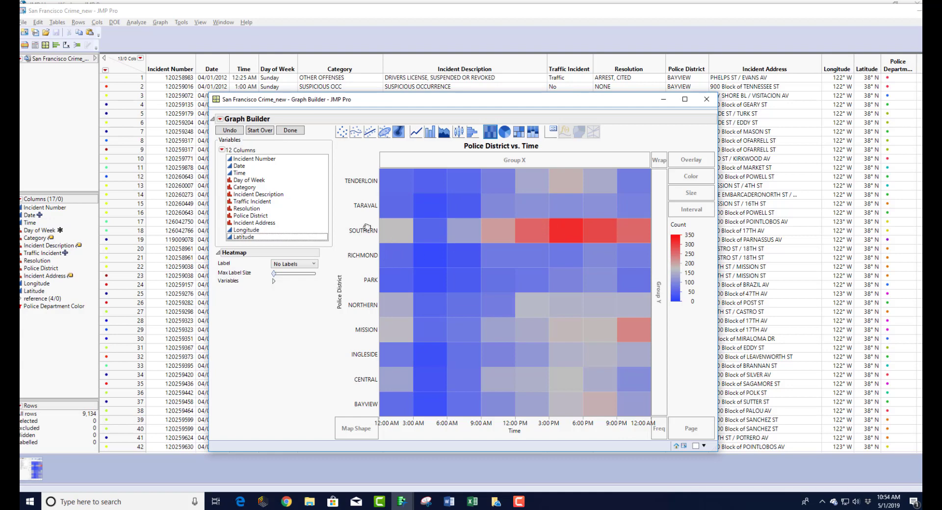
mouse_move(563, 232)
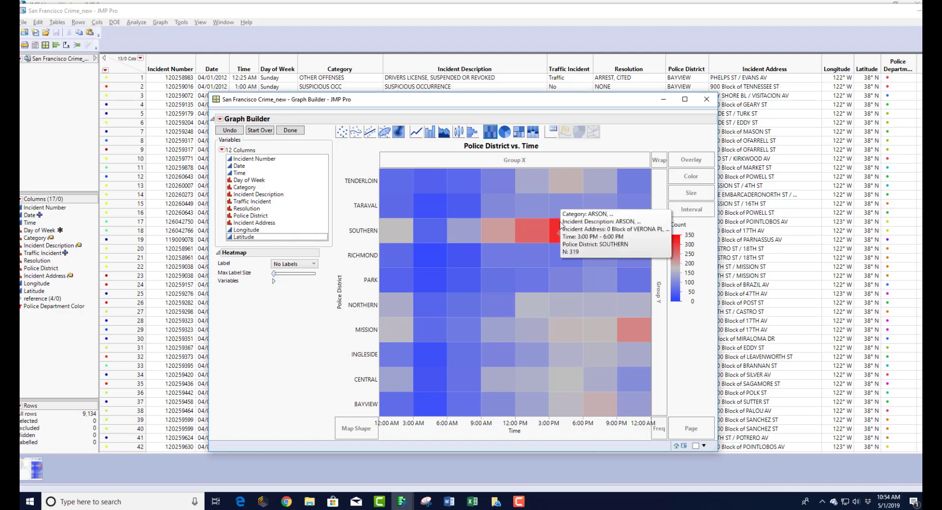
left_click_drag(528, 102, 496, 56)
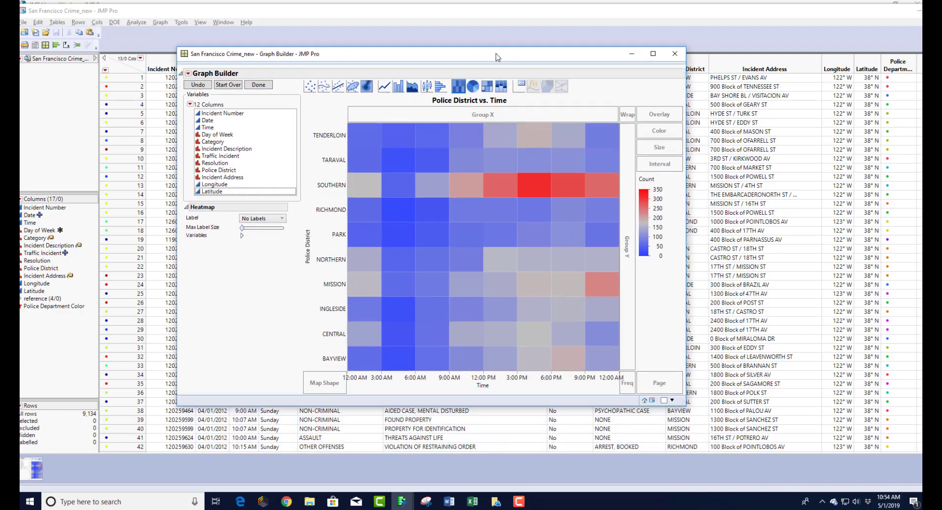
left_click_drag(685, 406, 747, 466)
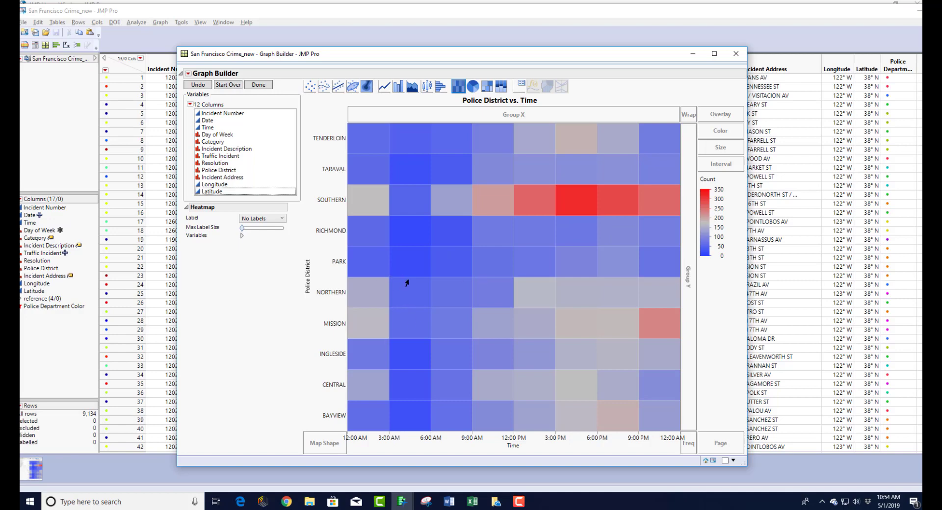
- Finish the heat map and save its script to the data table as 'Police District vs. Time'
left_click(257, 86)
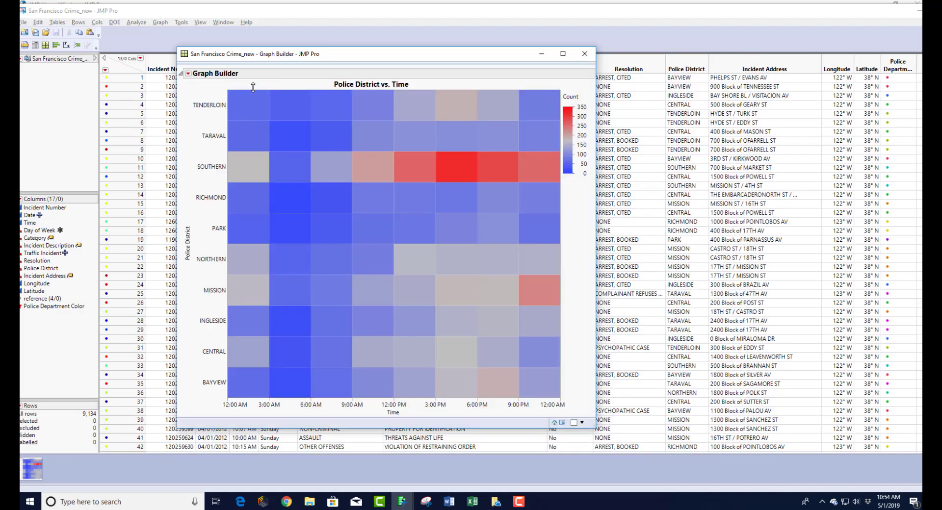
left_click(188, 73)
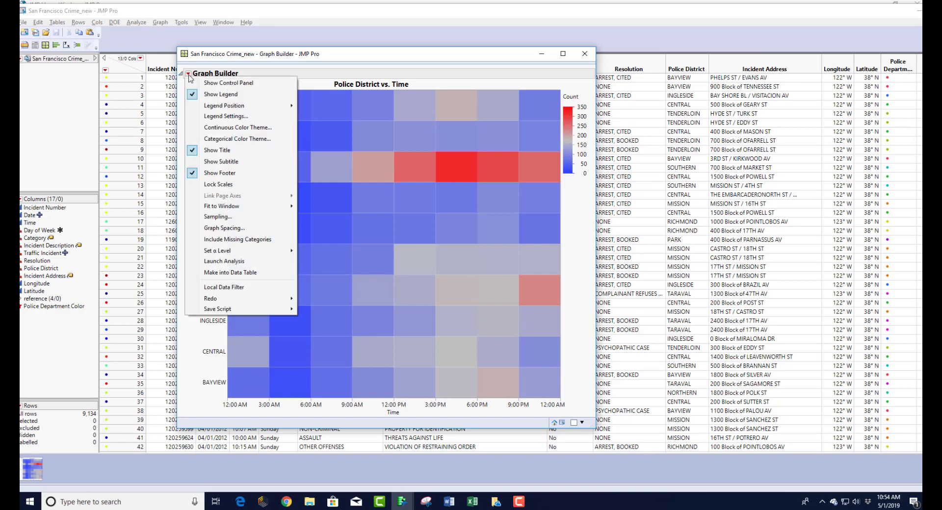
mouse_move(251, 311)
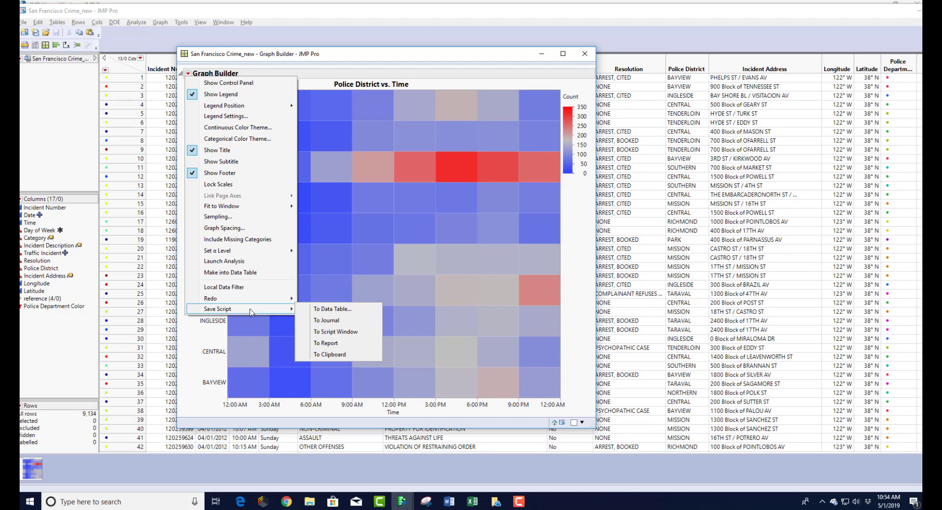
left_click(331, 309)
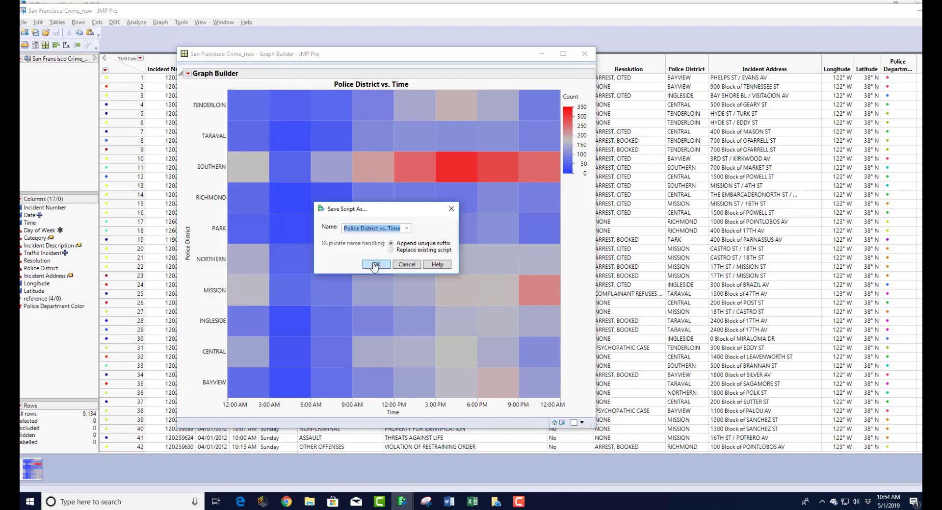
left_click(374, 265)
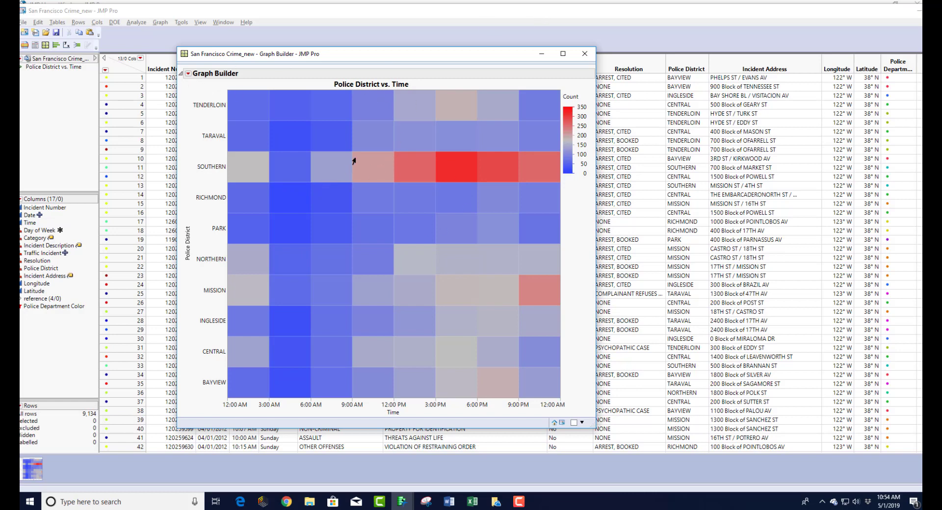
- Minimize the heat map, clear the table's column selection, and start a second Graph Builder
left_click(541, 56)
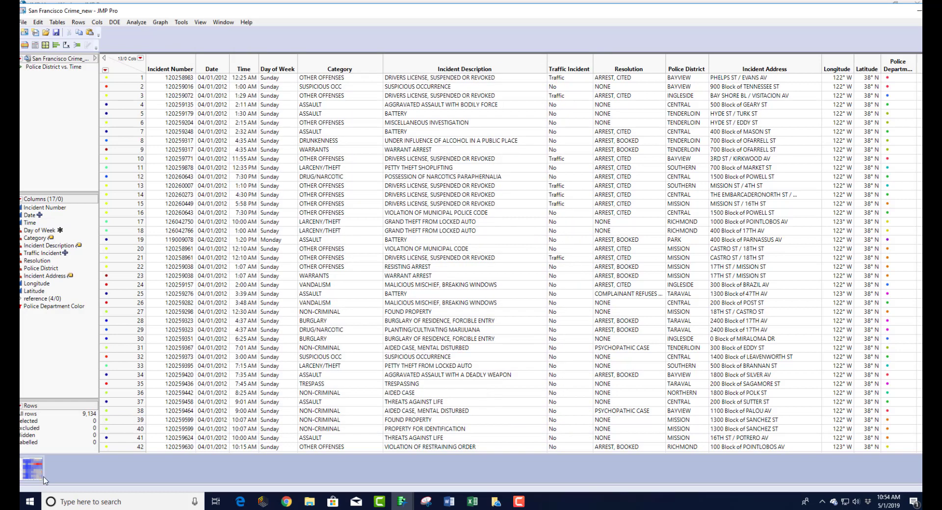
mouse_move(34, 471)
left_click(834, 66)
left_click(876, 59)
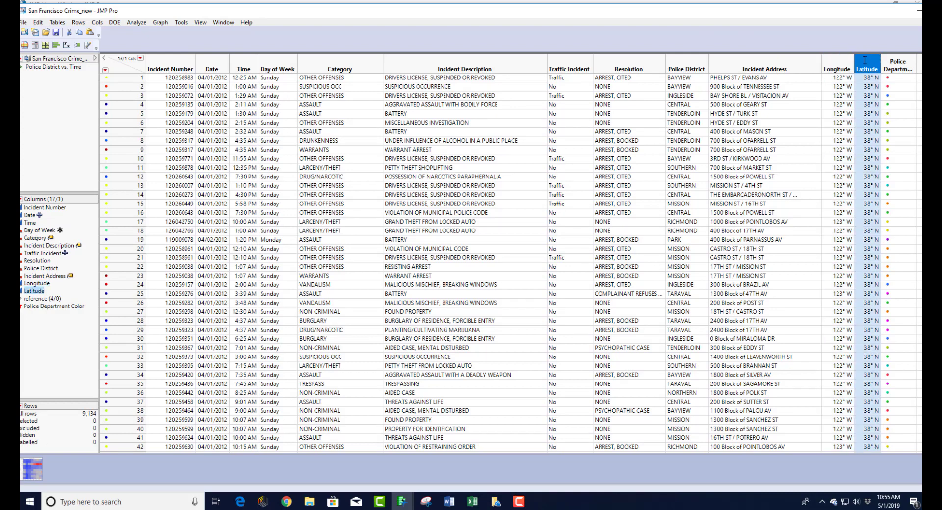
left_click(141, 68)
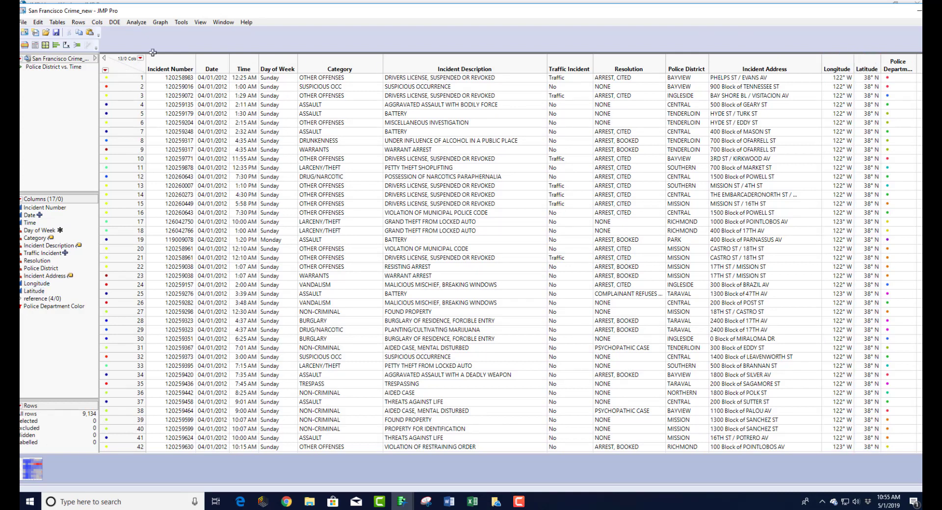
left_click(161, 23)
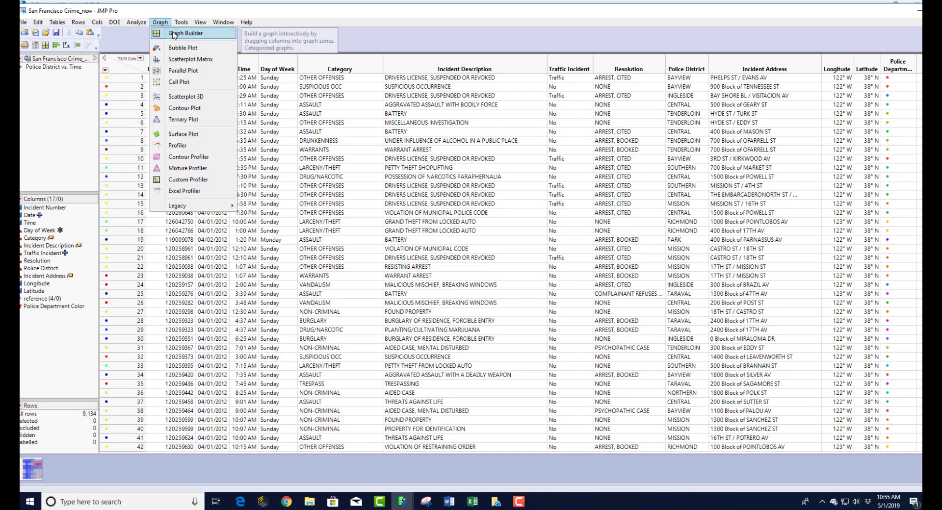
left_click(178, 35)
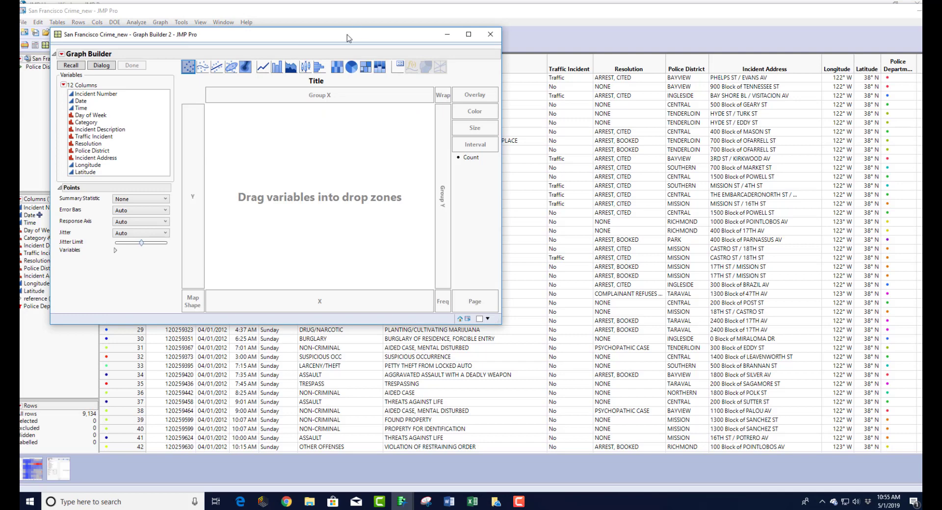
- Plot Latitude against Longitude as points only, with the smoother turned off
left_click_drag(347, 35, 545, 38)
left_click_drag(699, 327, 722, 388)
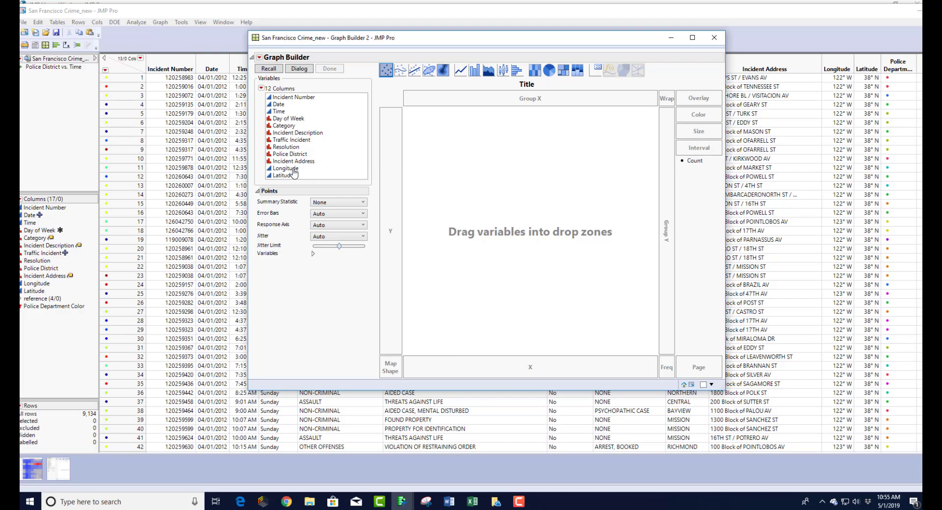
left_click_drag(293, 175, 390, 230)
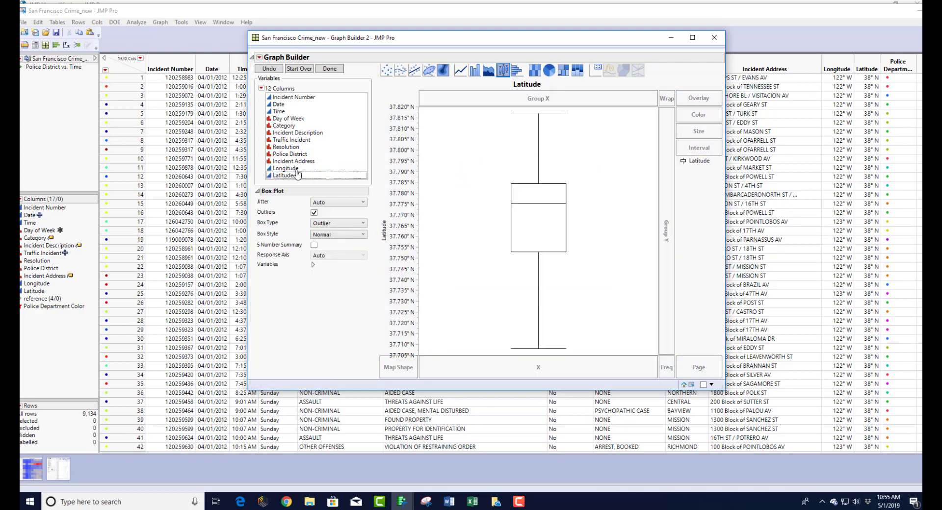
left_click_drag(293, 168, 526, 374)
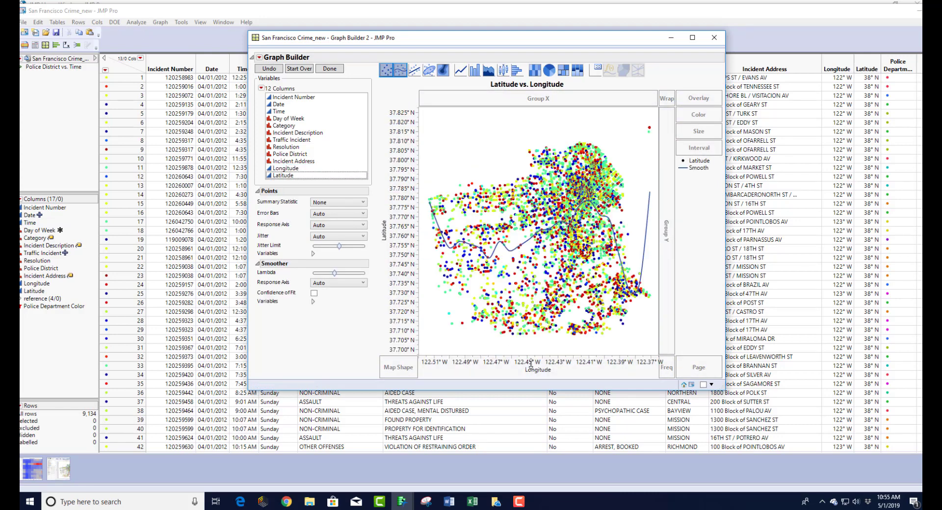
left_click_drag(557, 41, 492, 41)
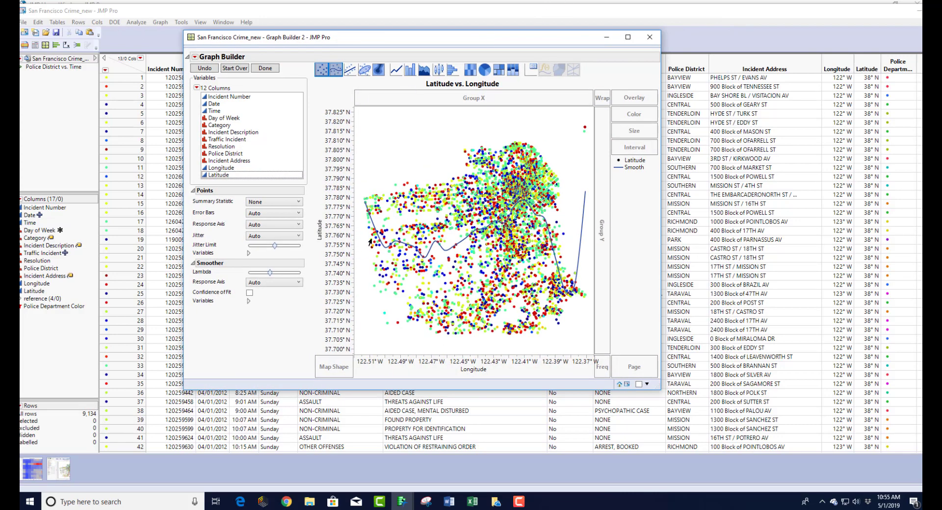
left_click(337, 74)
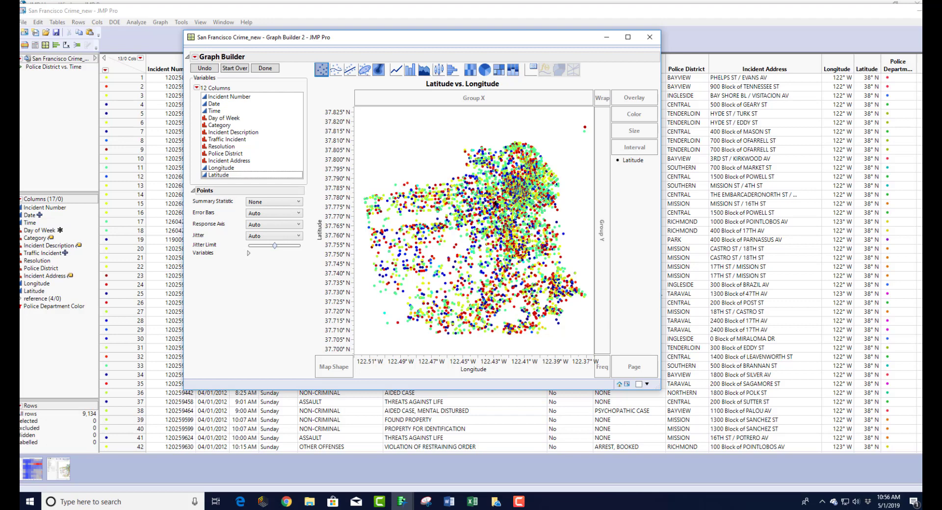
- Open the plot's Background Map settings and choose Street Map Service for images
right_click(376, 140)
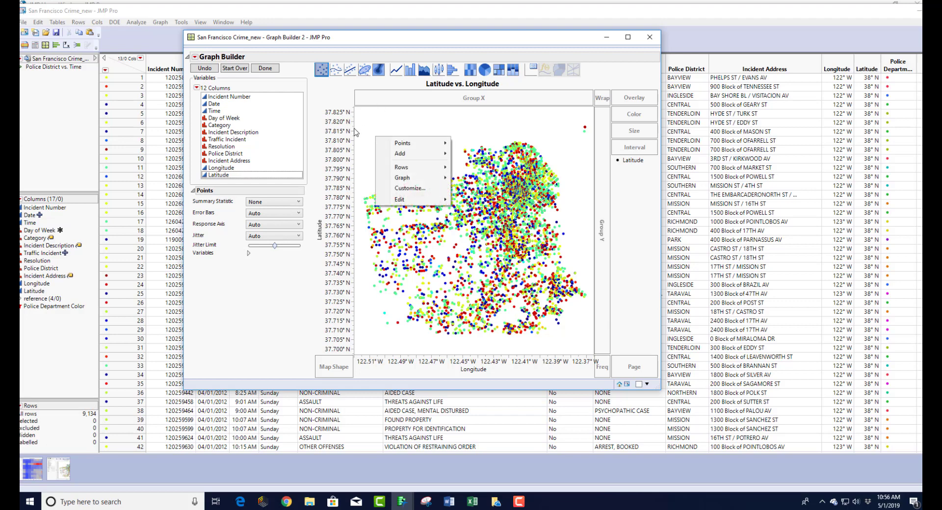
left_click(357, 132)
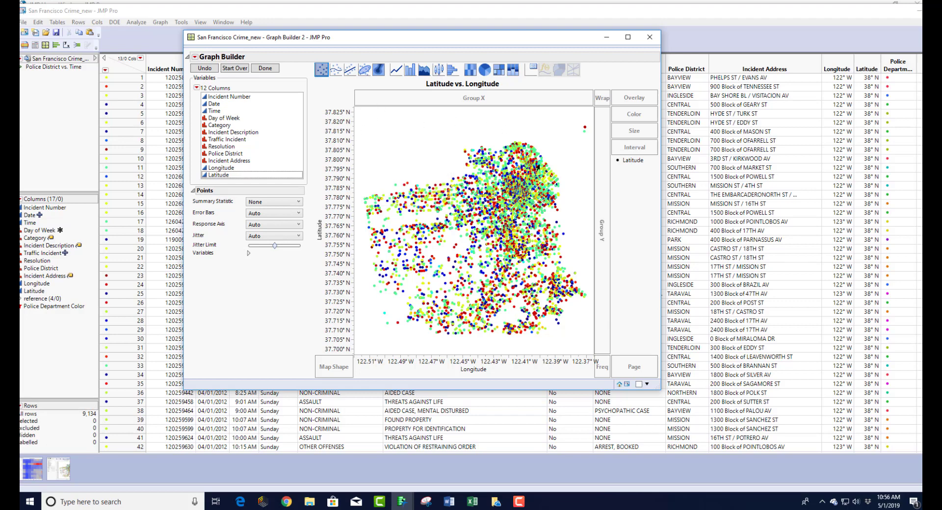
right_click(397, 149)
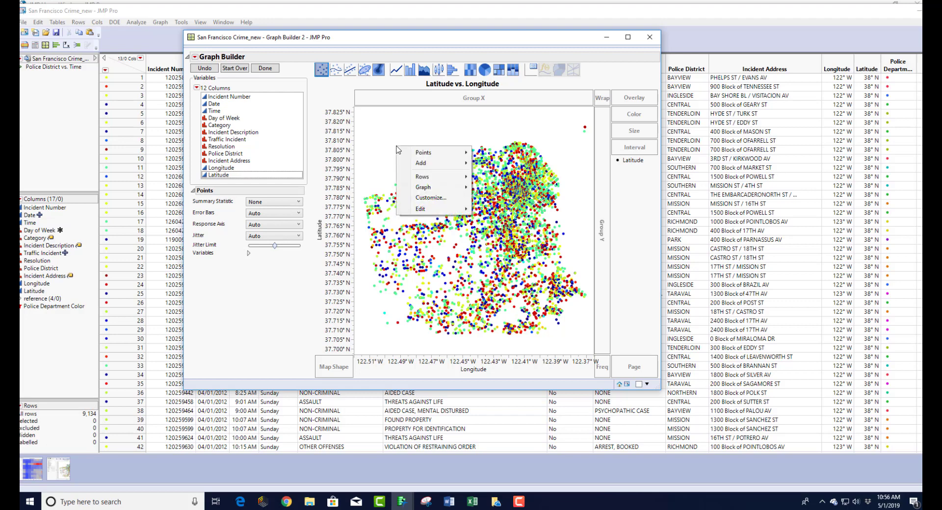
mouse_move(442, 188)
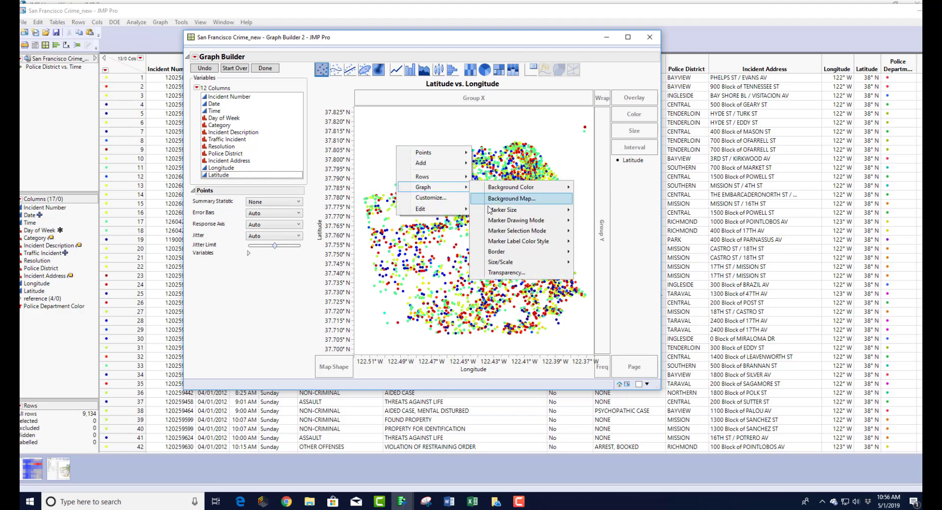
left_click(501, 199)
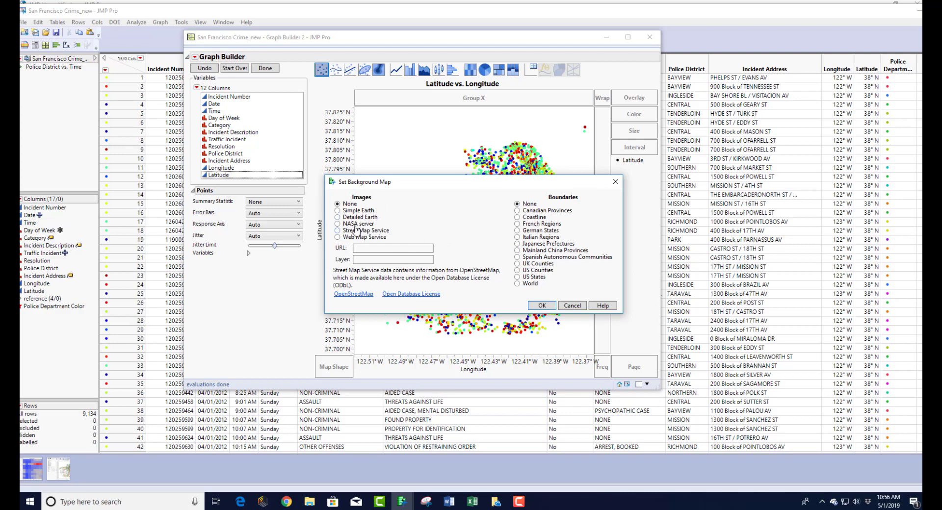
left_click(338, 231)
- Apply the San Francisco street map background and enlarge the graph window
left_click(542, 306)
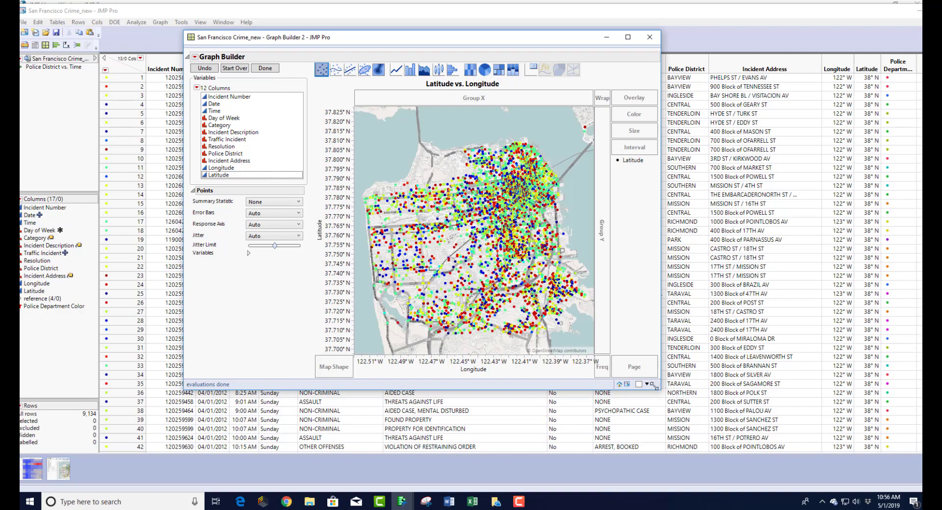
left_click_drag(654, 388, 758, 451)
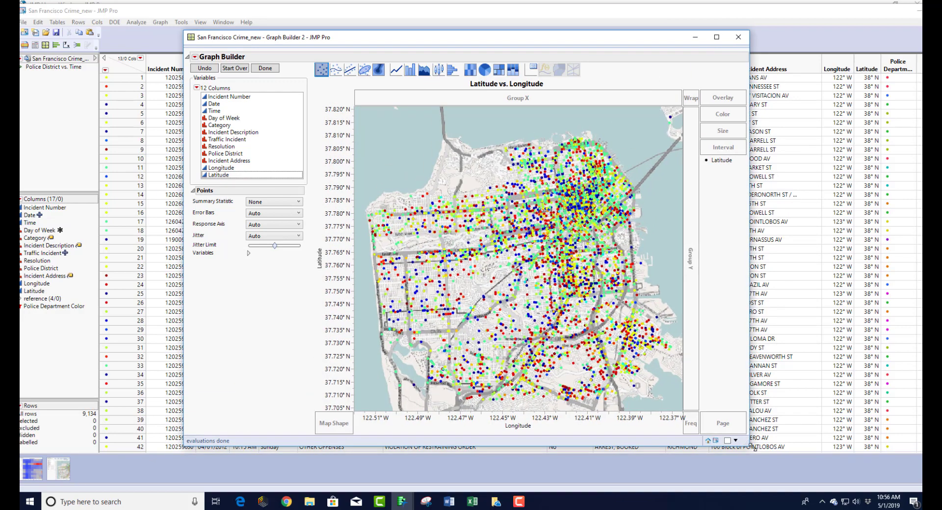
left_click_drag(355, 42, 286, 16)
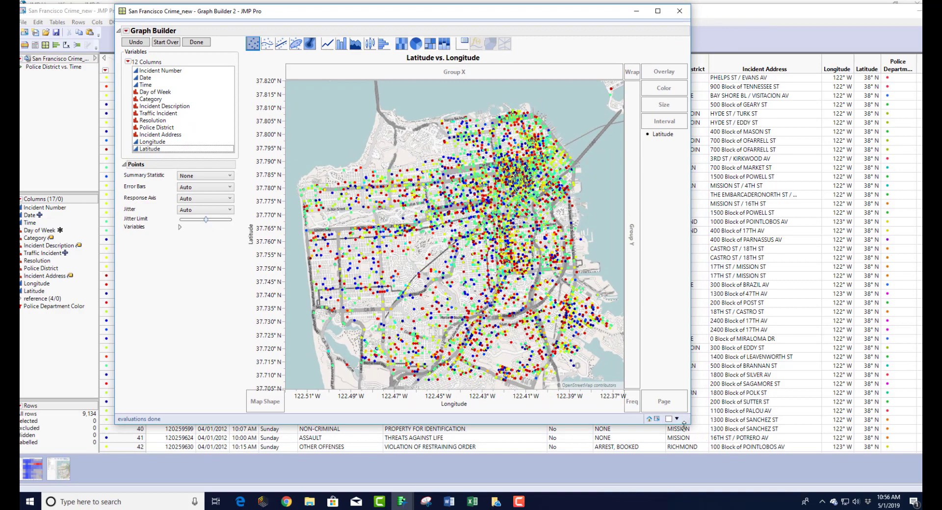
left_click_drag(685, 424, 735, 456)
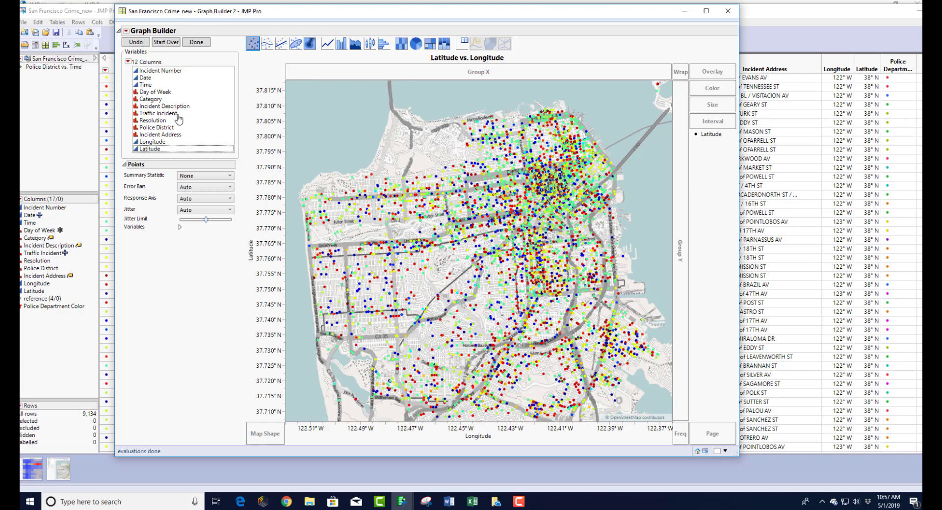
left_click(127, 32)
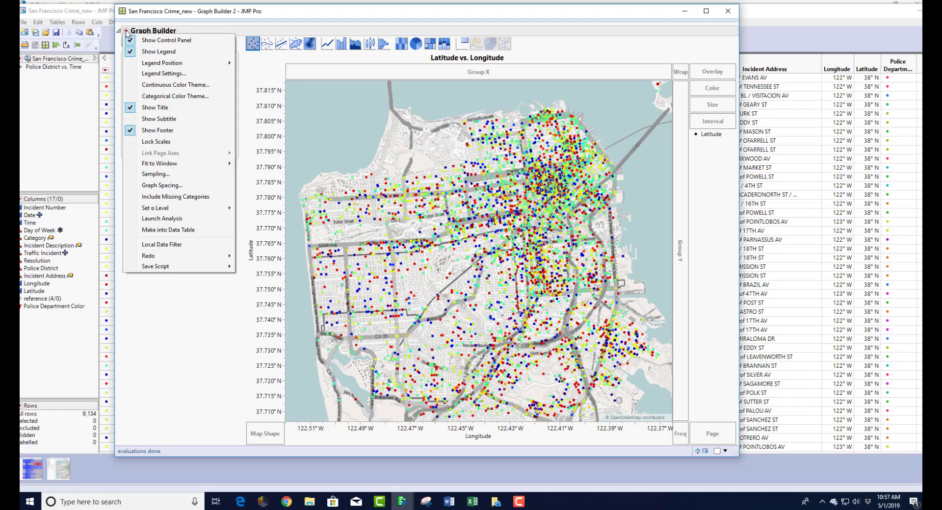
- Add a Category local data filter beside the map and widen the window
left_click(140, 245)
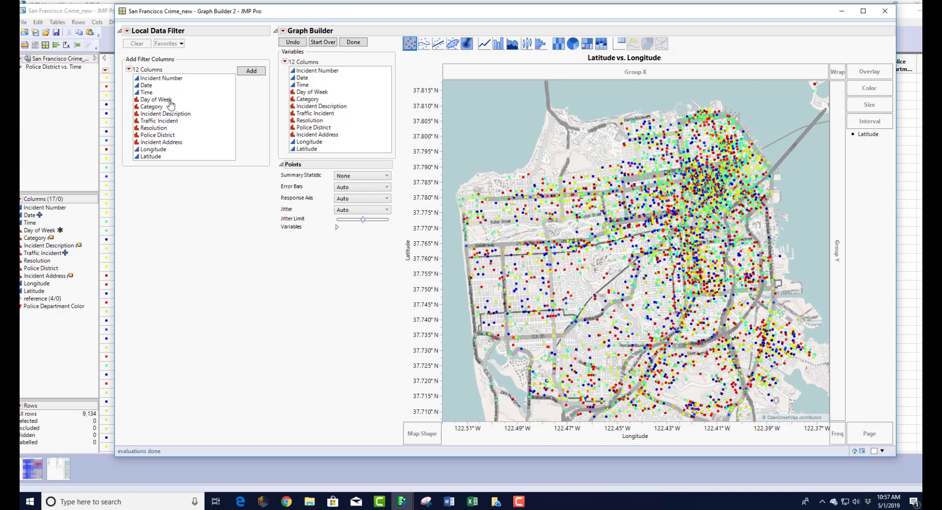
left_click(157, 109)
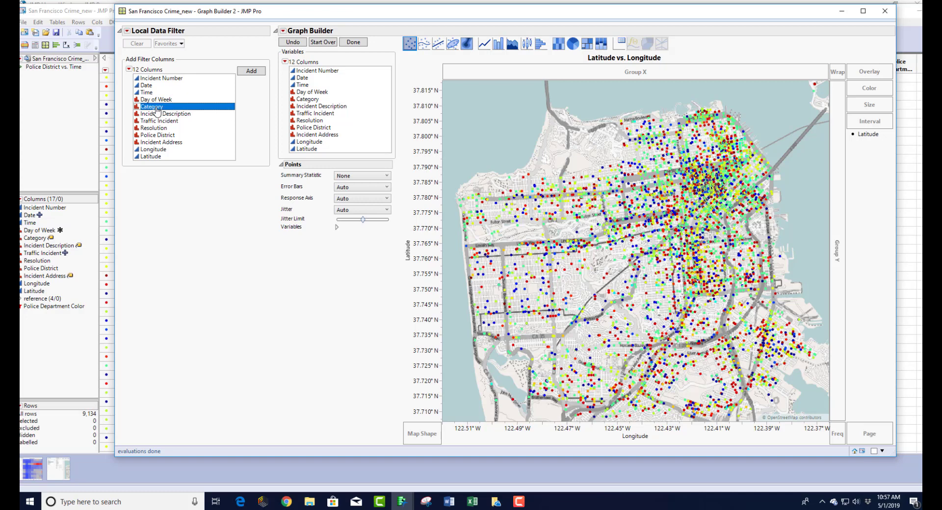
left_click(252, 71)
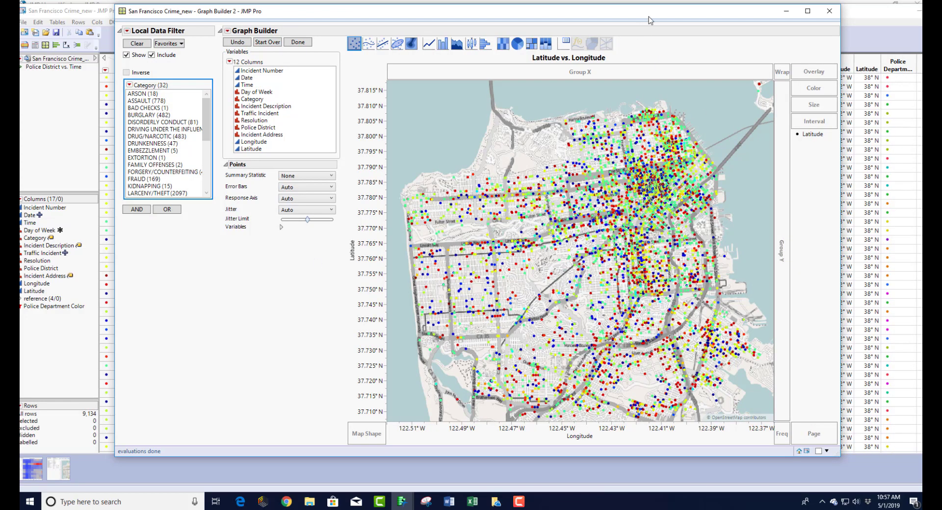
left_click_drag(471, 16, 441, 9)
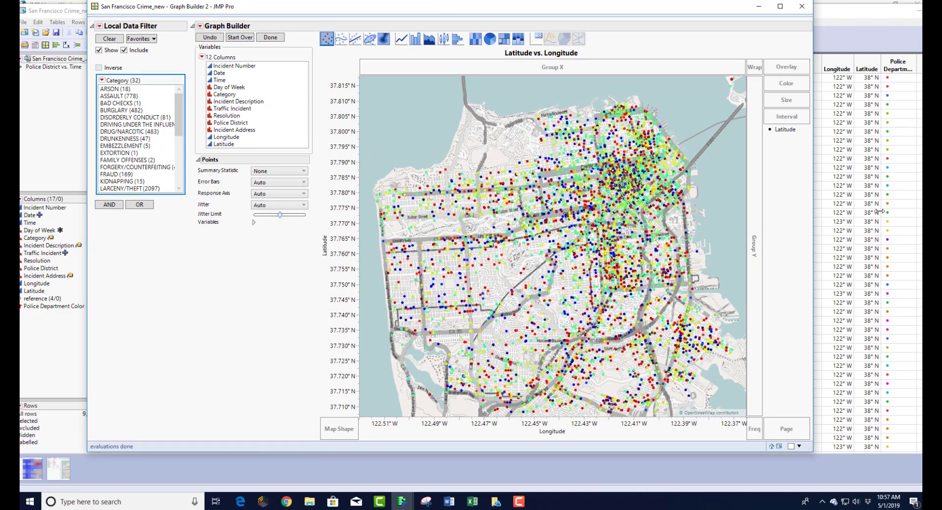
left_click_drag(880, 211, 915, 211)
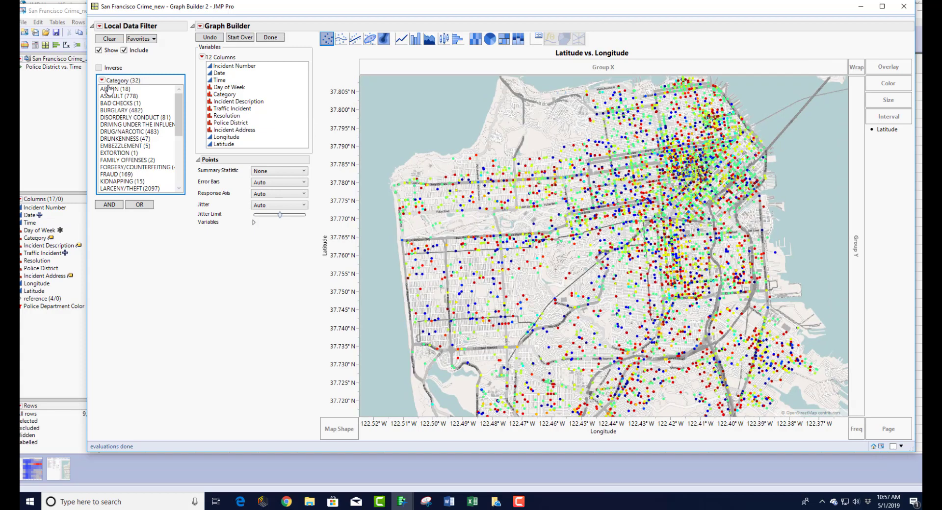
left_click(105, 90)
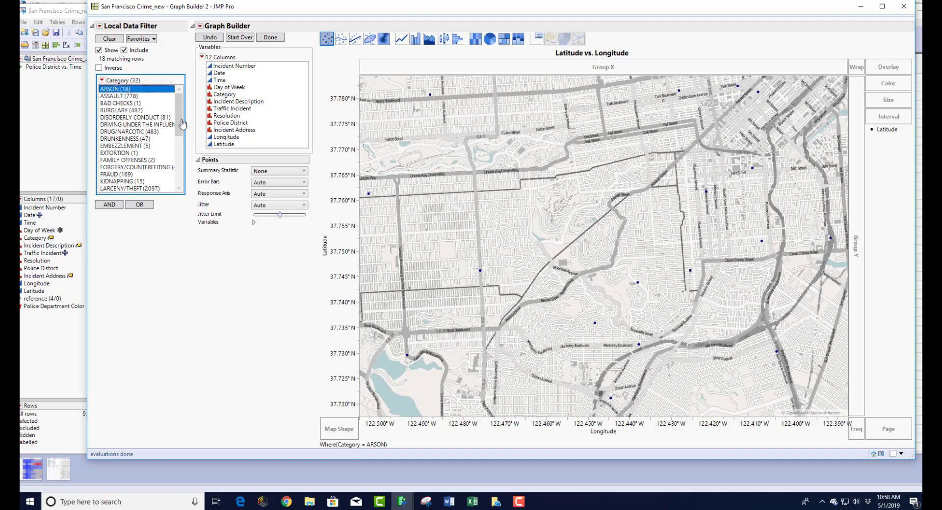
mouse_move(367, 196)
mouse_move(429, 99)
left_click(125, 182)
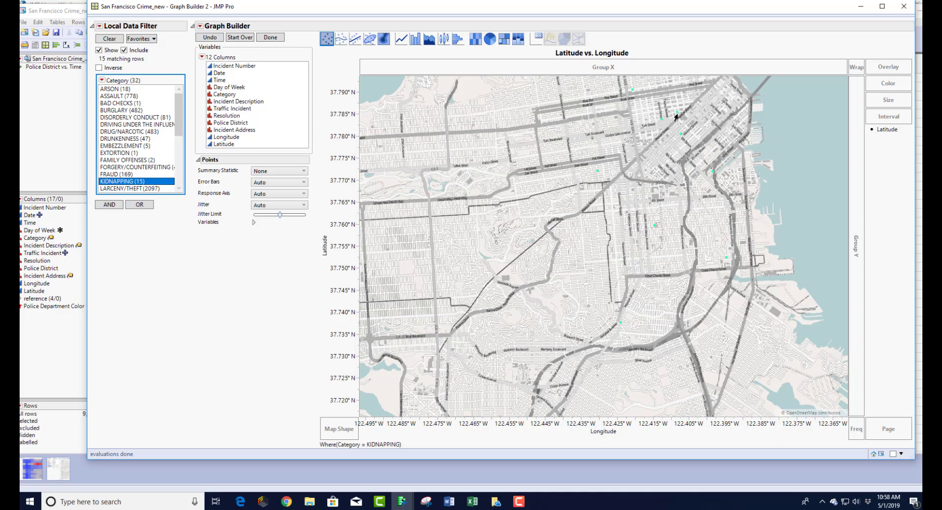
mouse_move(676, 116)
left_click(110, 133)
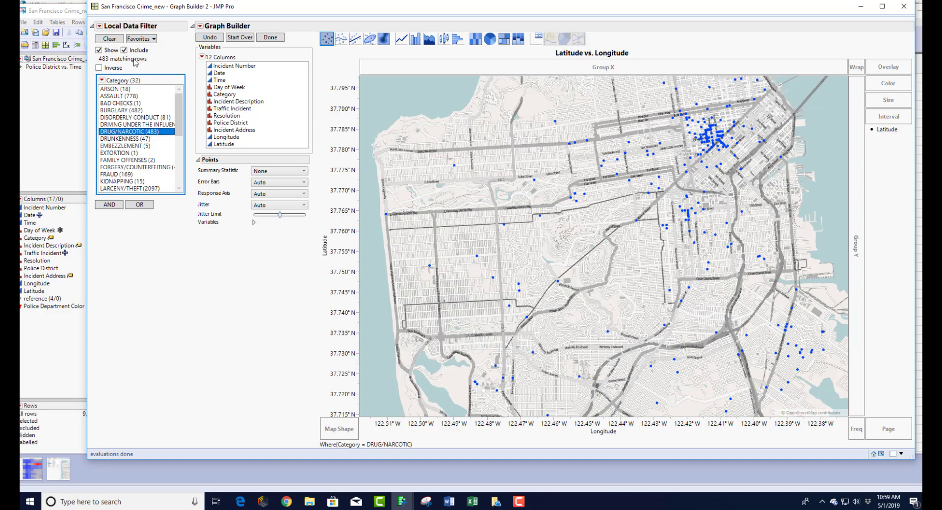
left_click(109, 38)
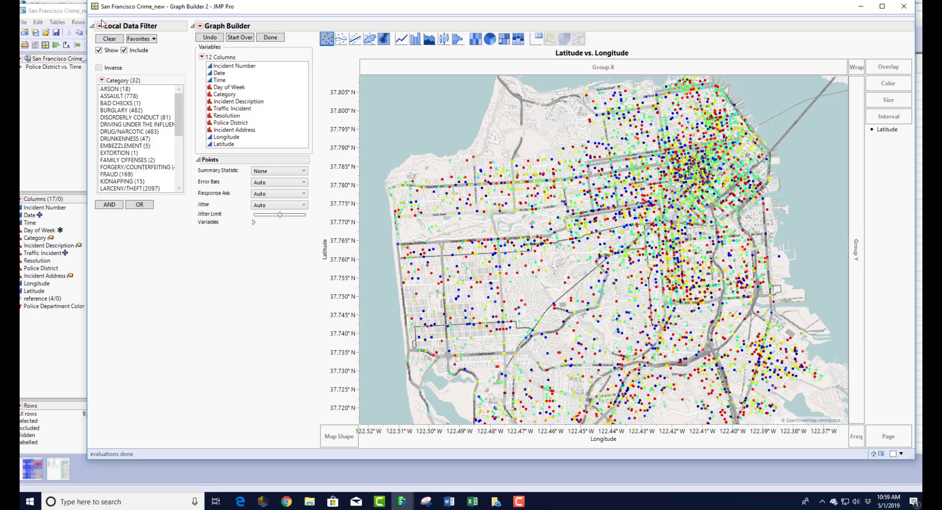
- Remove the Category local data filter and finish the map graph
left_click(100, 27)
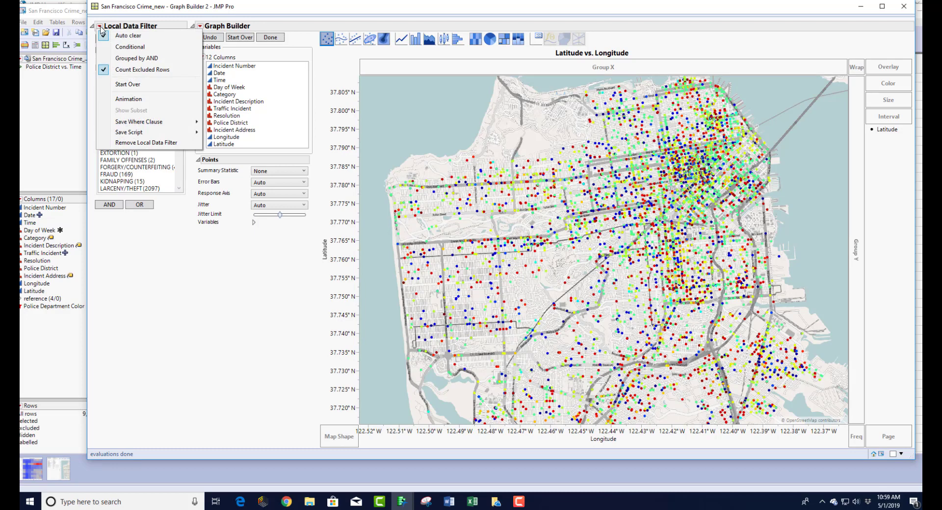
left_click(173, 143)
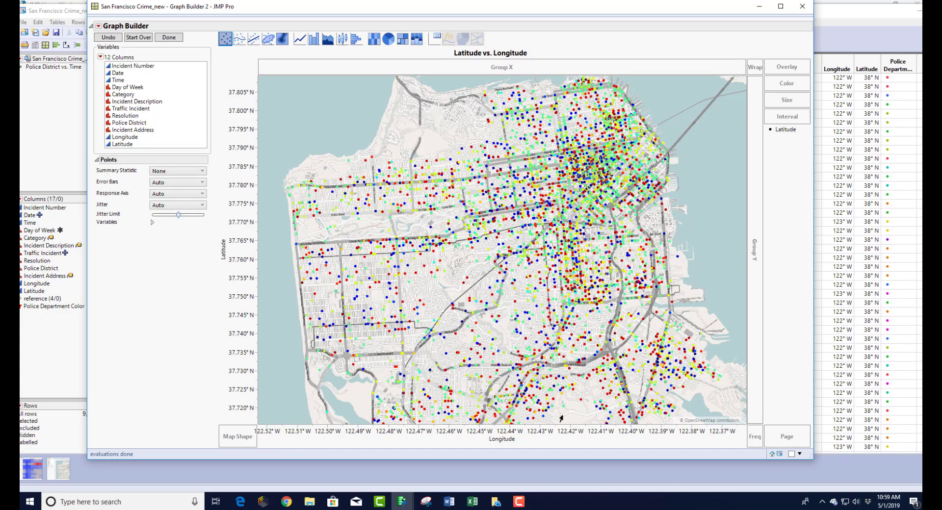
left_click(168, 38)
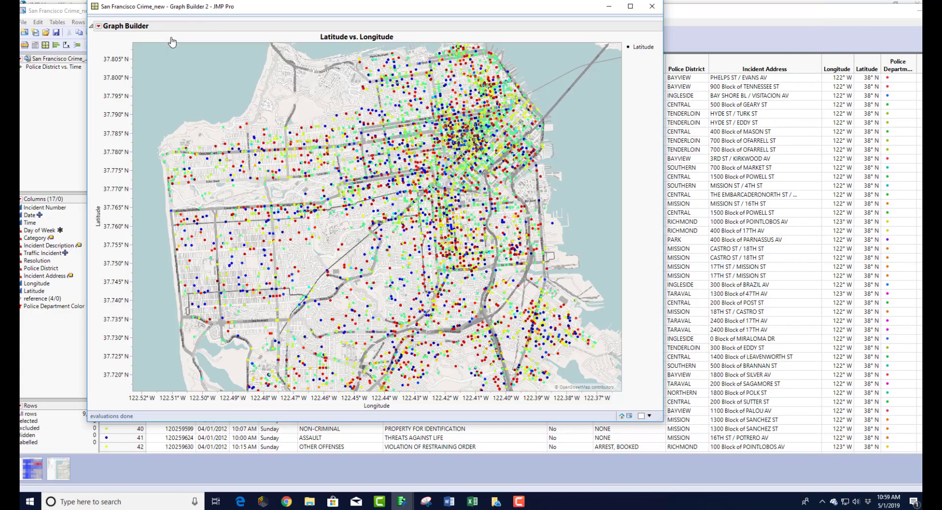
- Save the map graph's script to the data table as 'Latitude vs. Longitude'
left_click(99, 27)
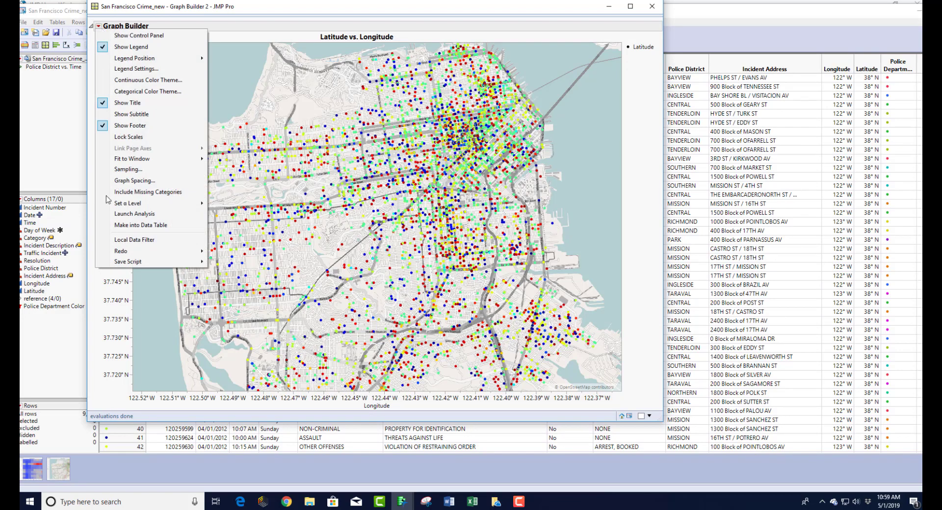
mouse_move(155, 261)
left_click(275, 263)
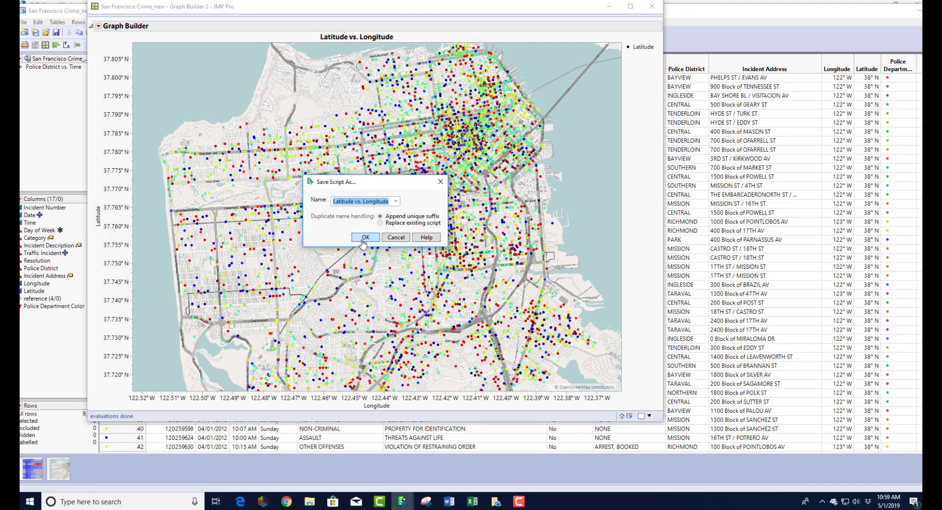
left_click(358, 239)
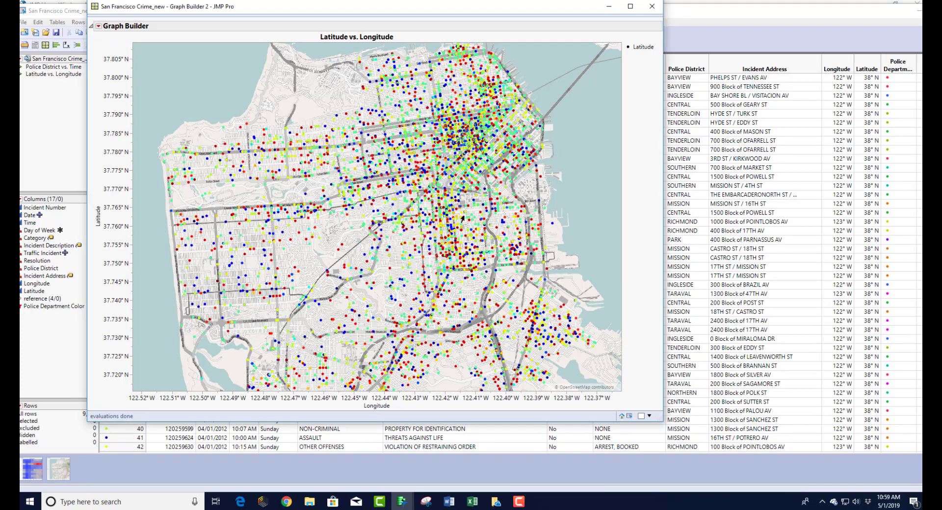
- Minimize the latitude-vs-longitude map window to reveal the San Francisco Crime_new table
left_click(608, 10)
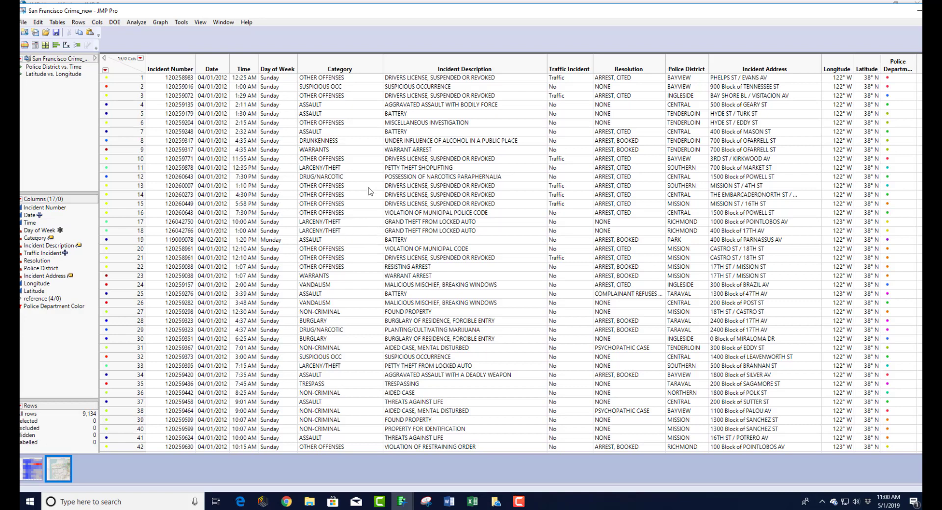
- Start a Graph Builder chart with Category on the Y axis
mouse_move(66, 472)
left_click(160, 22)
left_click(179, 31)
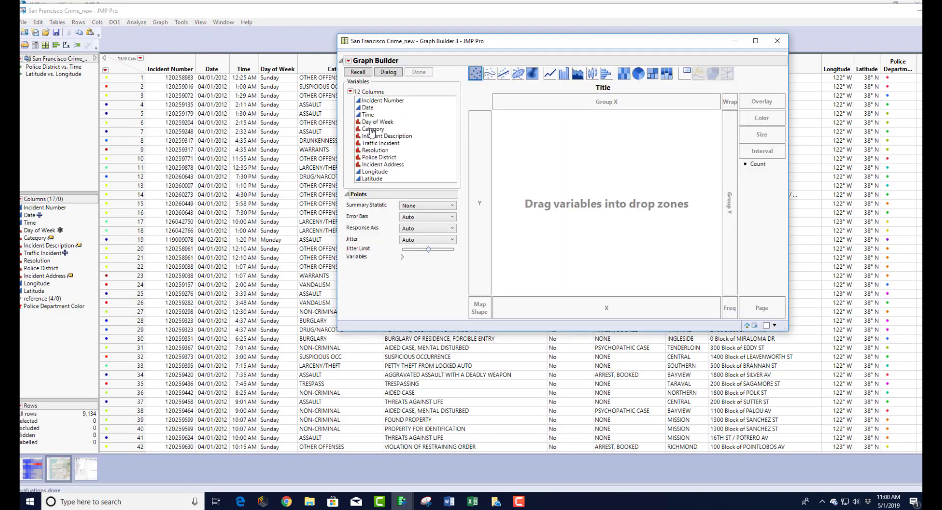
left_click_drag(372, 131, 488, 190)
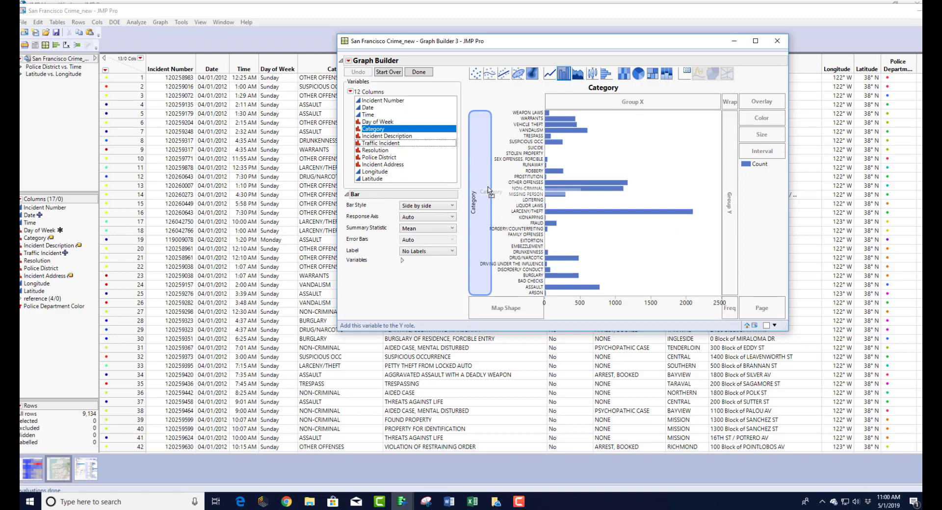
left_click_drag(488, 190, 489, 191)
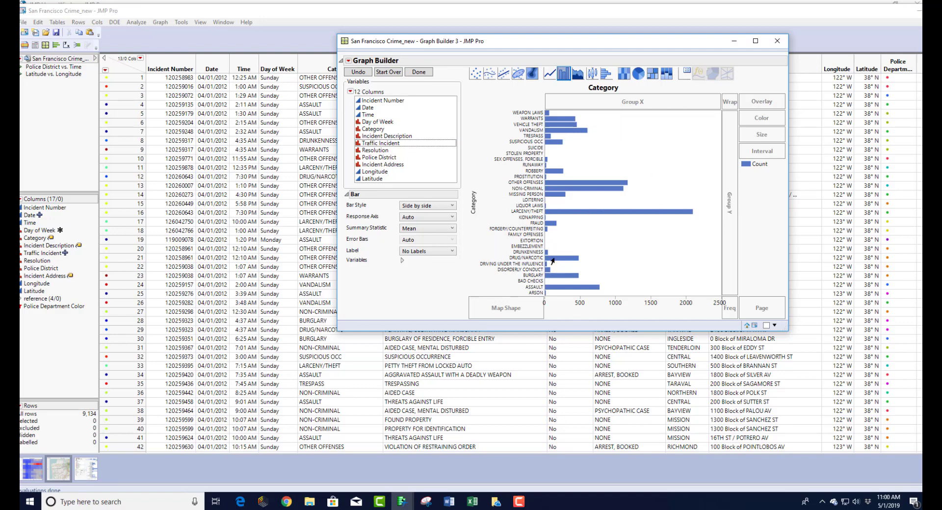
- Order the Category bars by count, descending then ascending, so LARCENY/THEFT sits on top
right_click(527, 137)
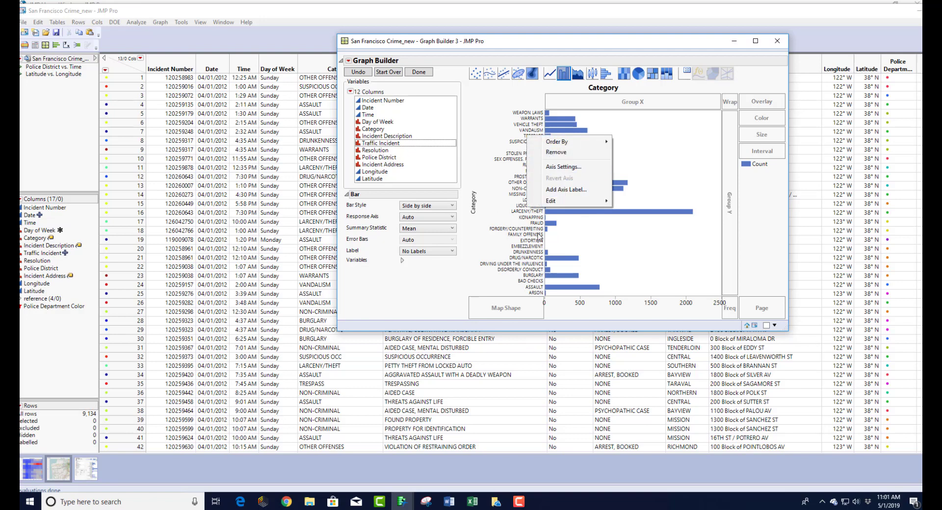
mouse_move(556, 142)
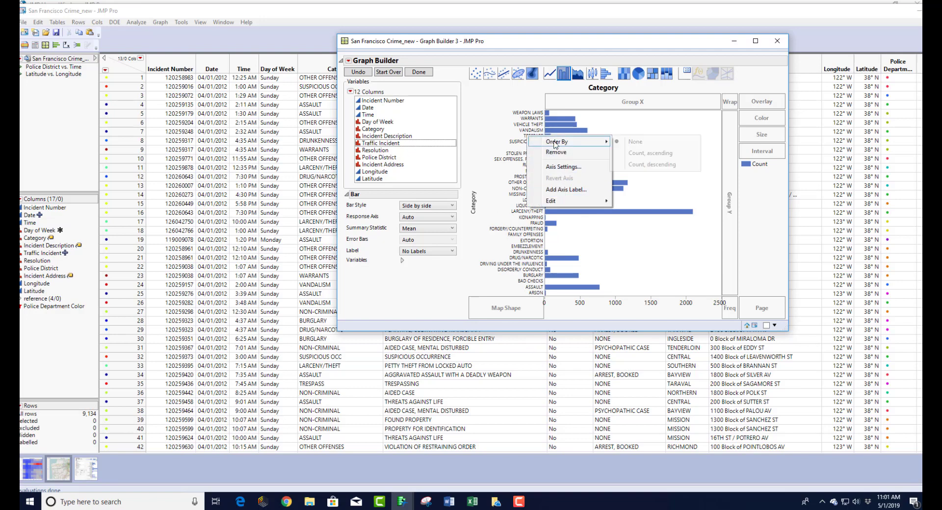
left_click(676, 169)
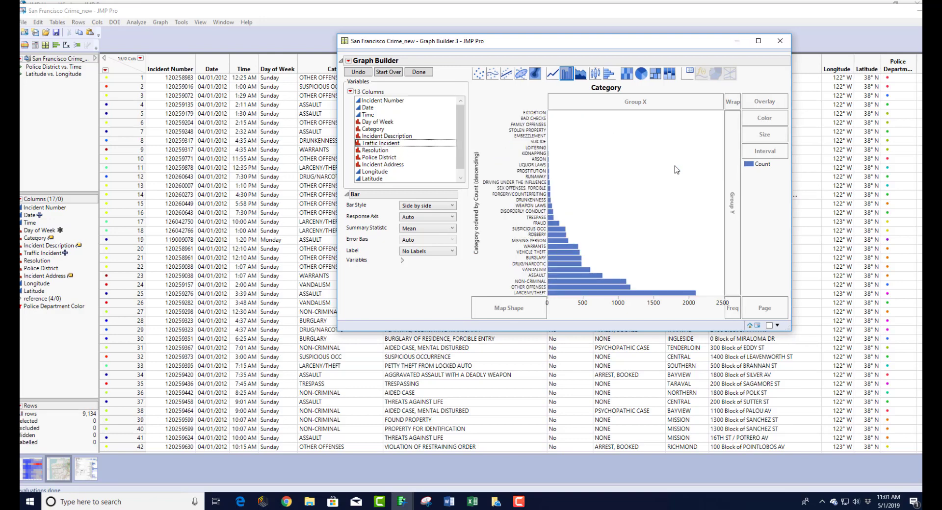
right_click(531, 140)
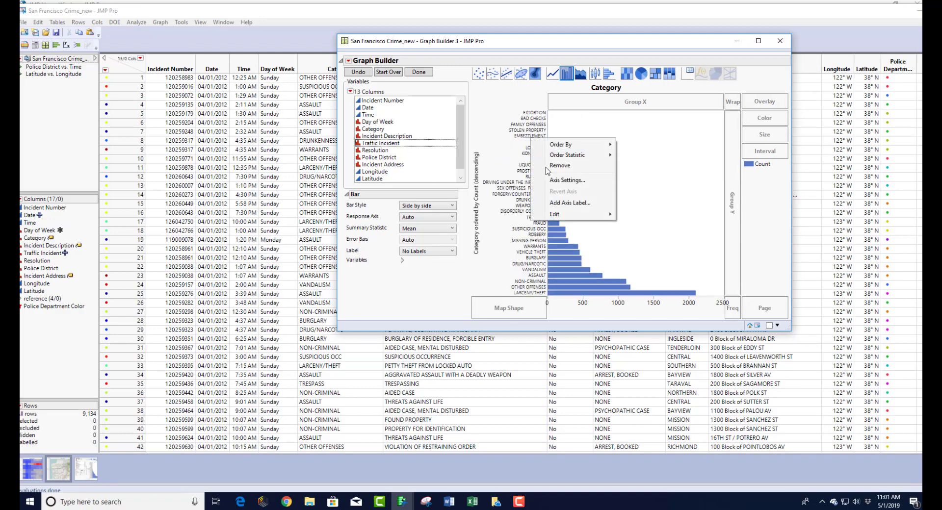
mouse_move(571, 145)
left_click(626, 157)
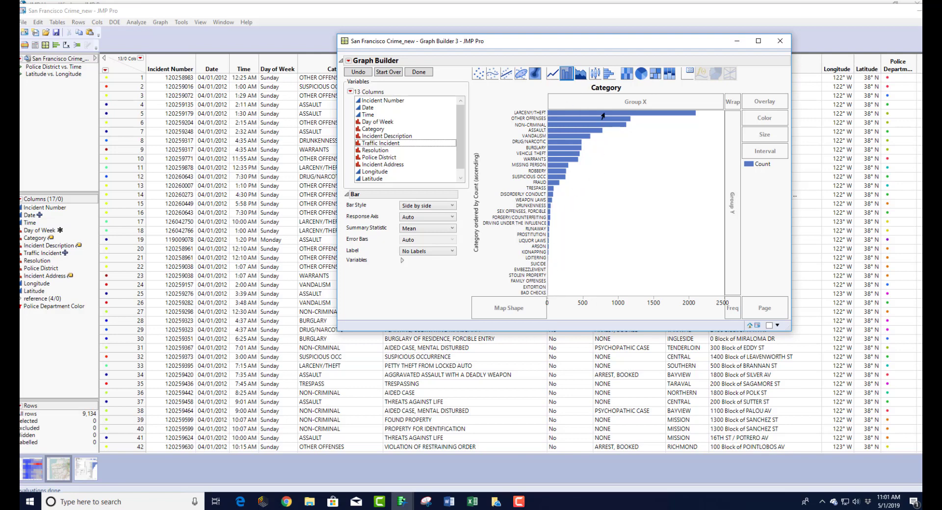
- Finish the Category bar chart and enlarge its window
mouse_move(603, 116)
left_click(417, 72)
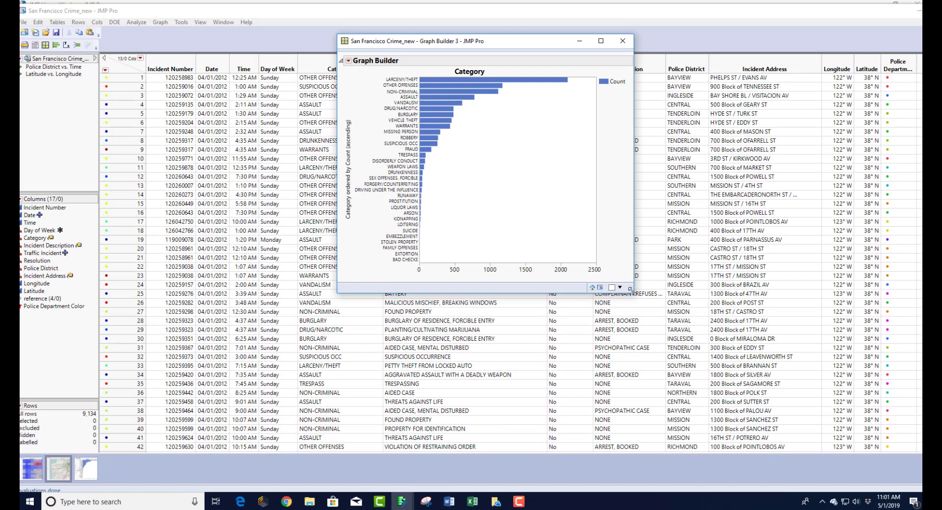
left_click_drag(632, 294, 732, 337)
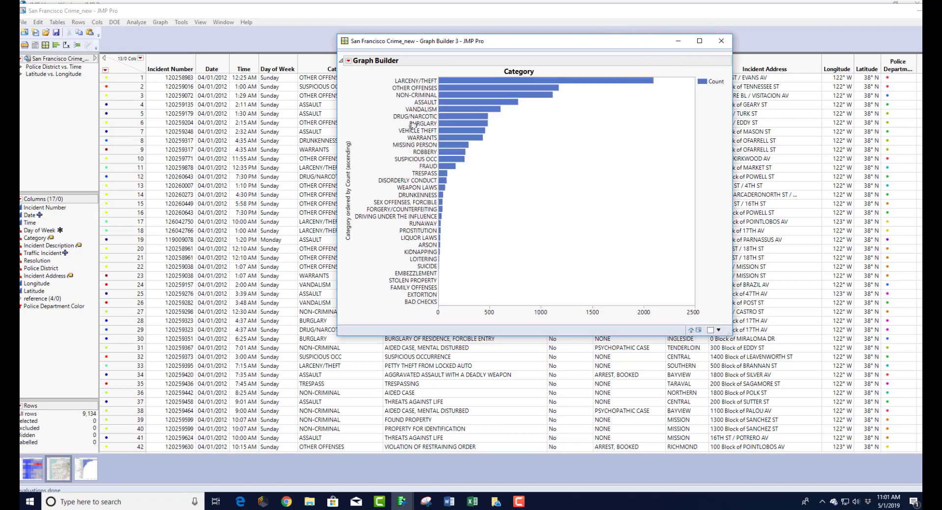
- Save the chart script to the data table as 'Category' and close the chart
left_click(348, 62)
mouse_move(392, 296)
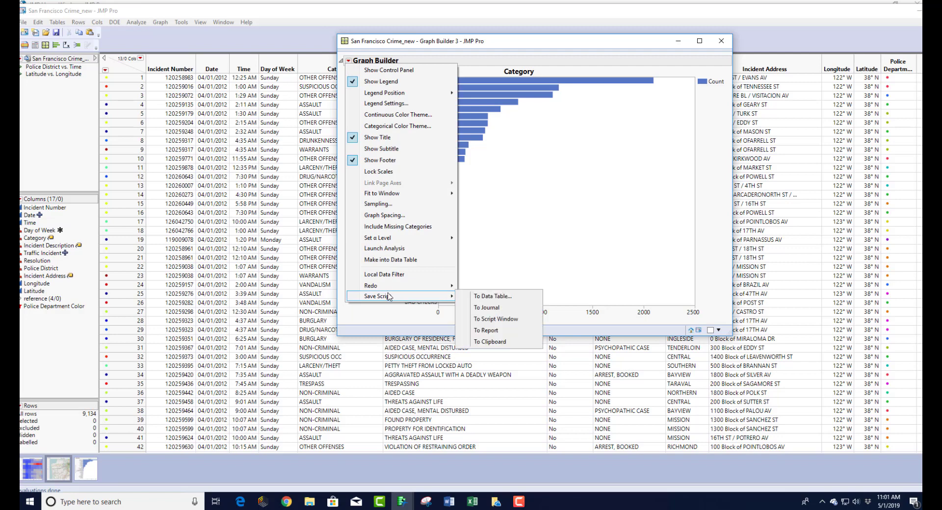
left_click(462, 296)
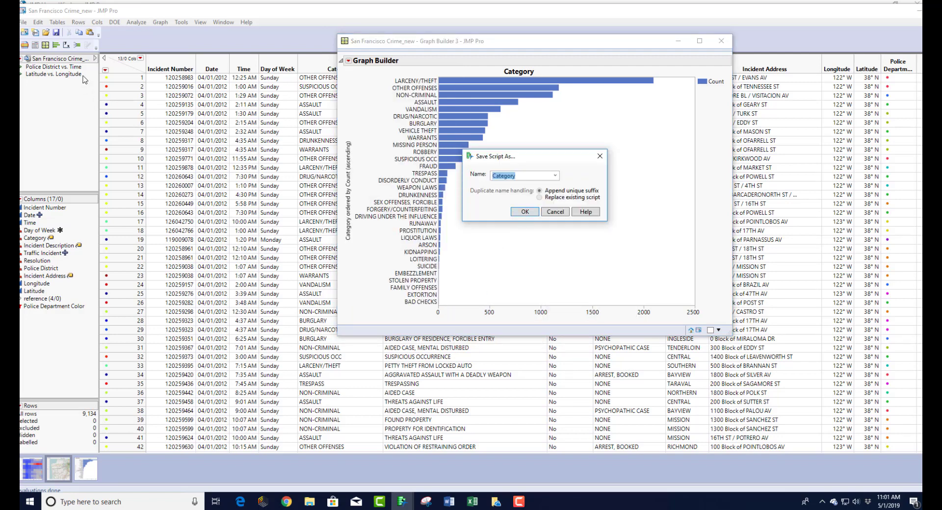
left_click(524, 213)
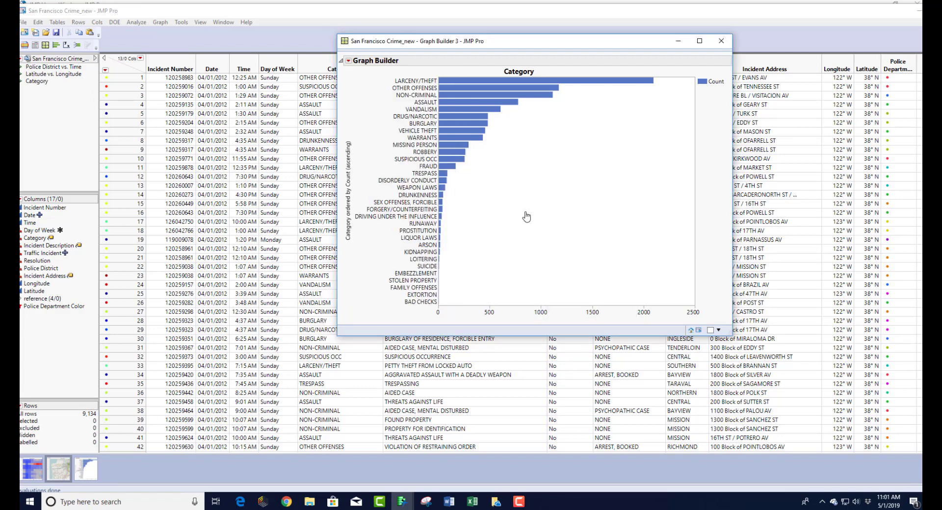
left_click(722, 42)
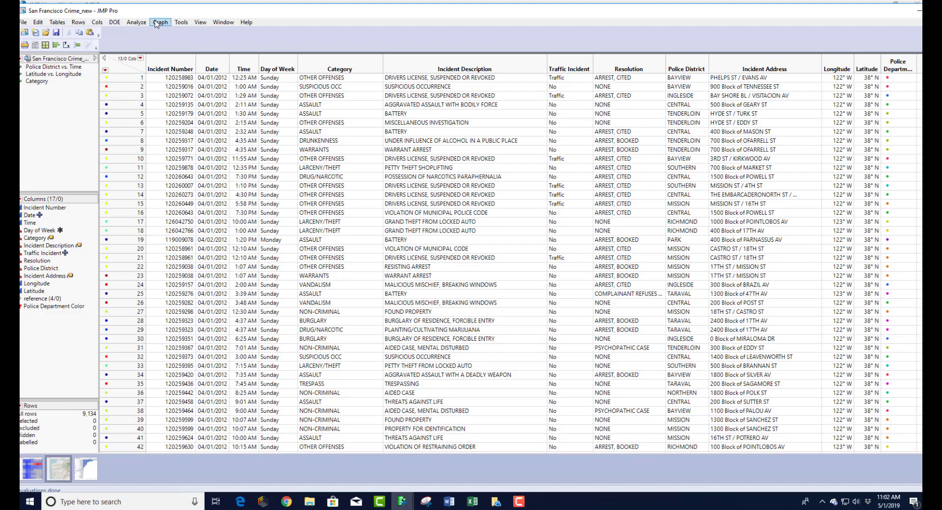
- Open Fit Y by X with Resolution as Y, Response and Day of Week as X, Factor
left_click(137, 23)
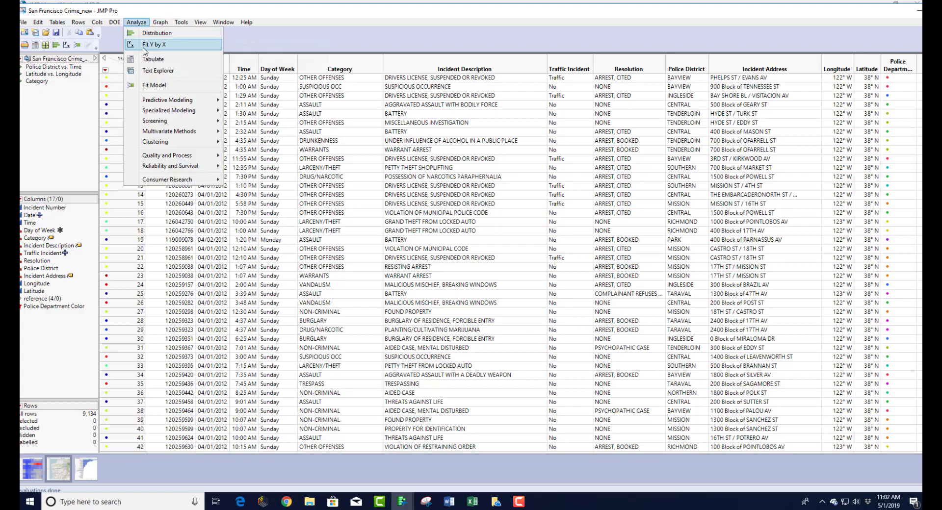
left_click(145, 49)
left_click_drag(189, 26, 422, 101)
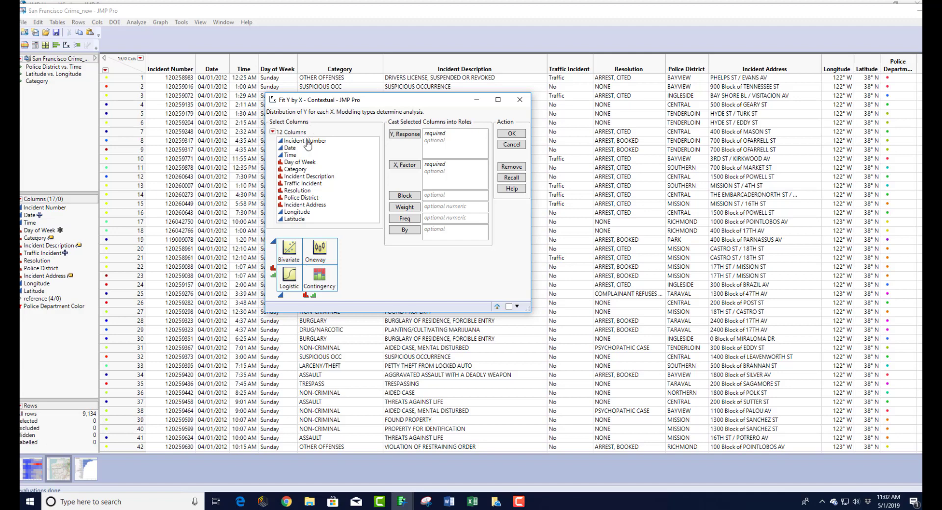
left_click(305, 191)
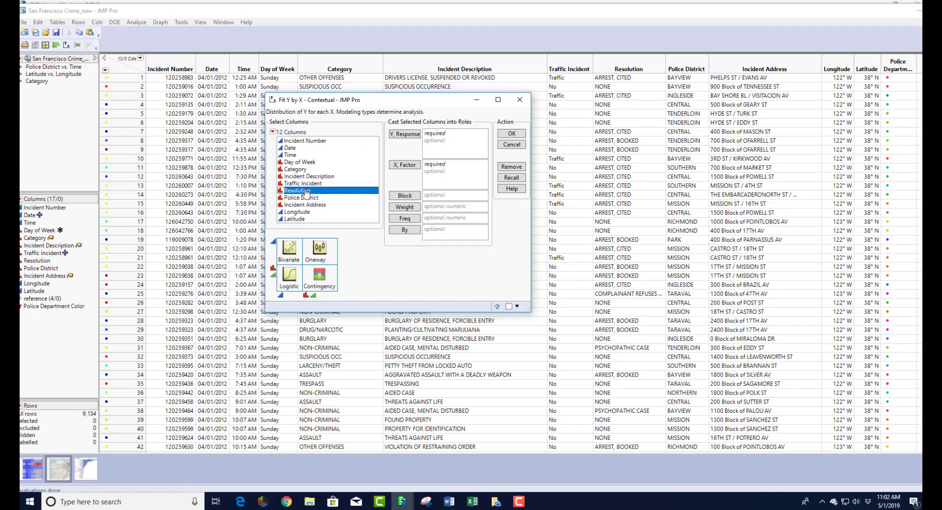
left_click(405, 134)
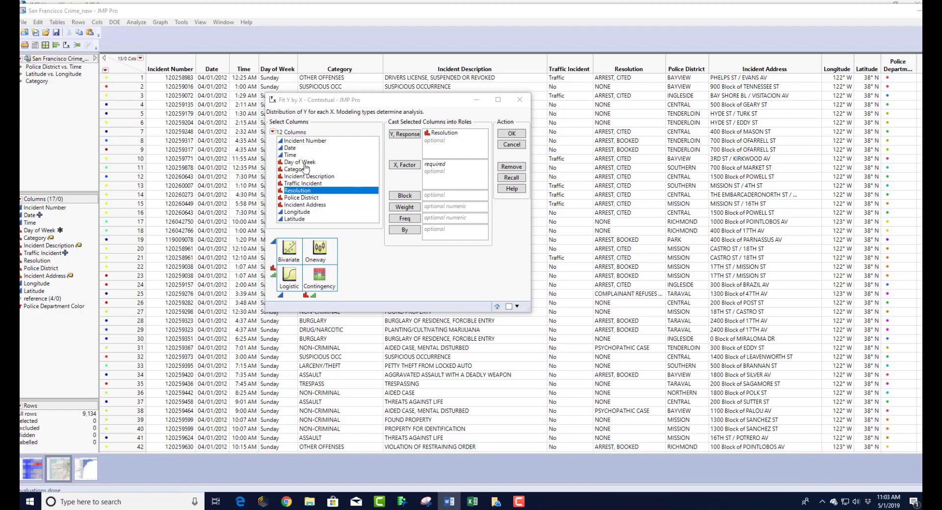
left_click_drag(304, 163, 457, 189)
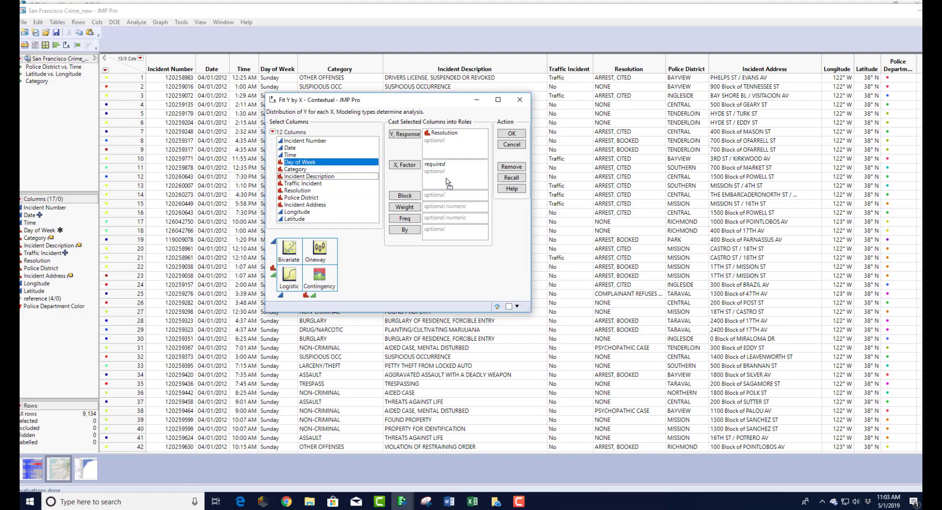
- Run the Resolution by Day of Week contingency analysis, hiding Tests and showing the Contingency Table
left_click(511, 134)
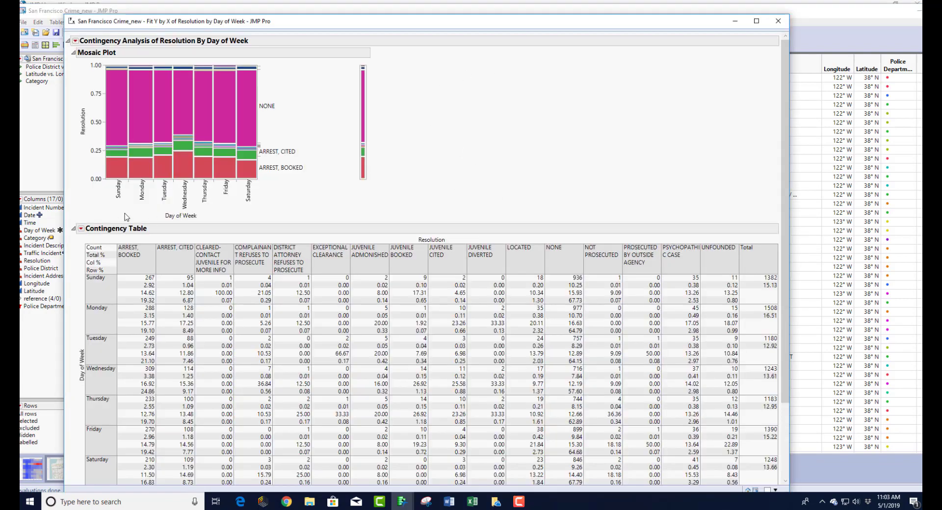
left_click(74, 228)
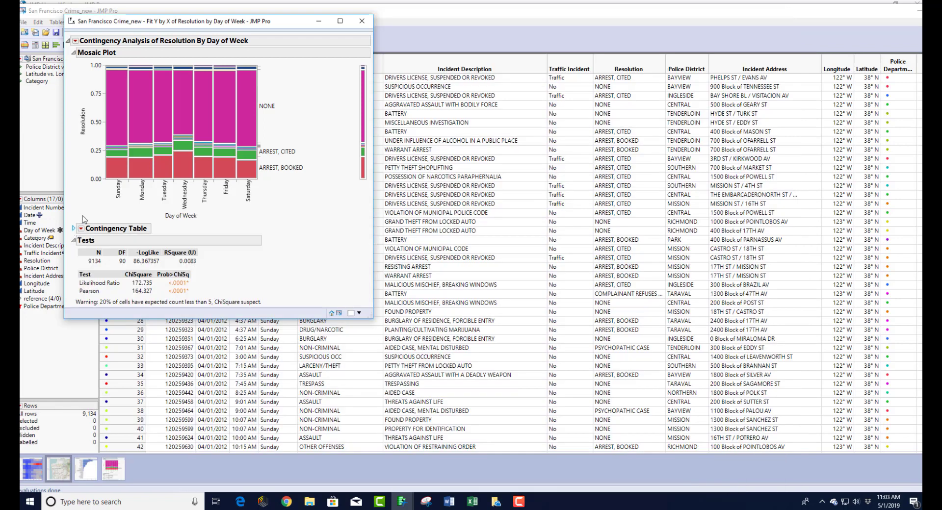
left_click_drag(371, 323, 644, 438)
left_click_drag(348, 22, 411, 32)
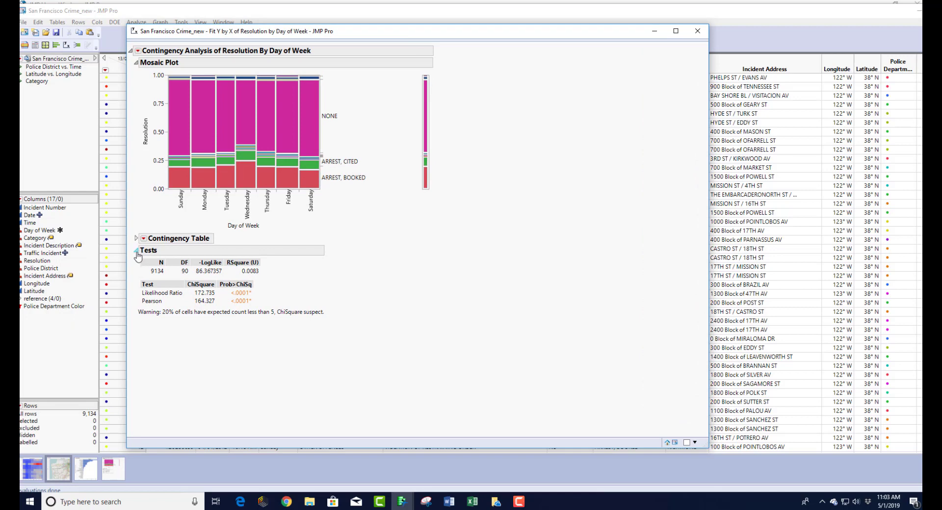
left_click(136, 251)
left_click(136, 239)
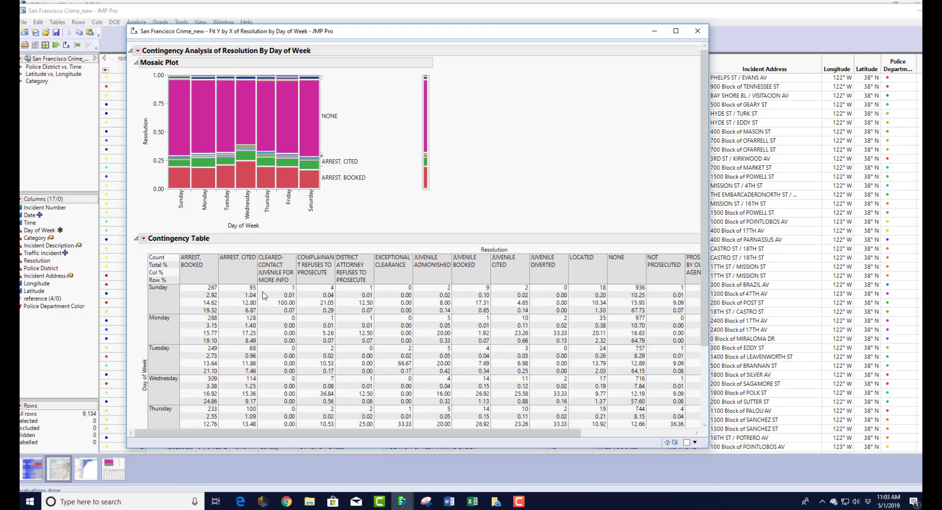
- Collapse the Contingency Table and inspect the mosaic plot's day-by-resolution shares
left_click(137, 239)
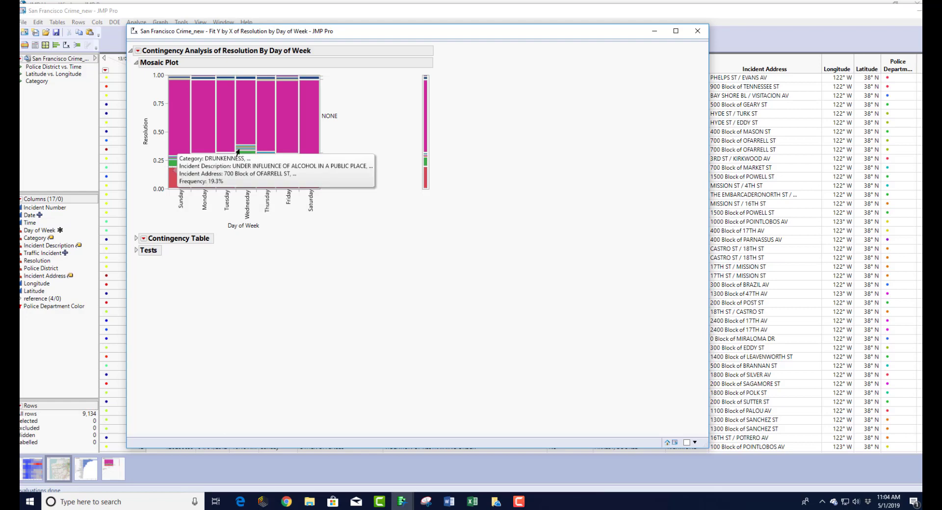
mouse_move(308, 171)
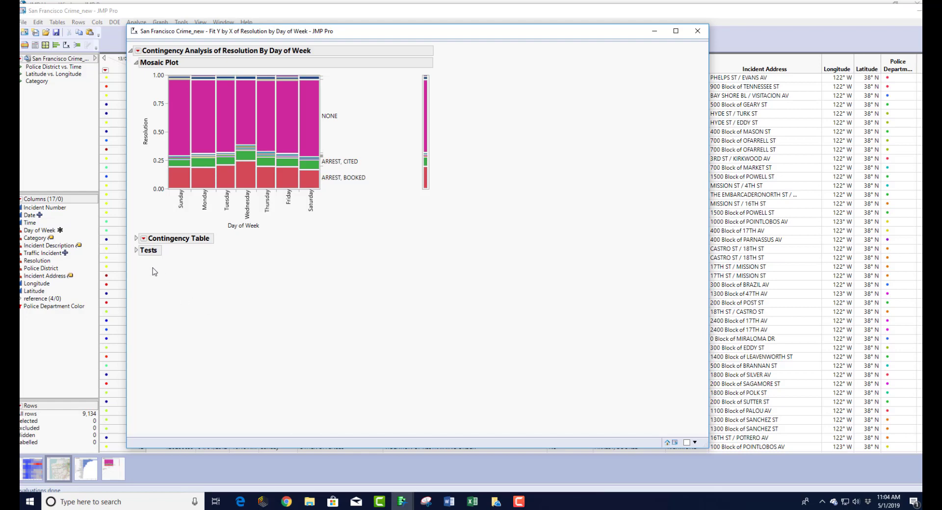
- Save the contingency analysis script to the crime table under its suggested name, then close the report
left_click(138, 51)
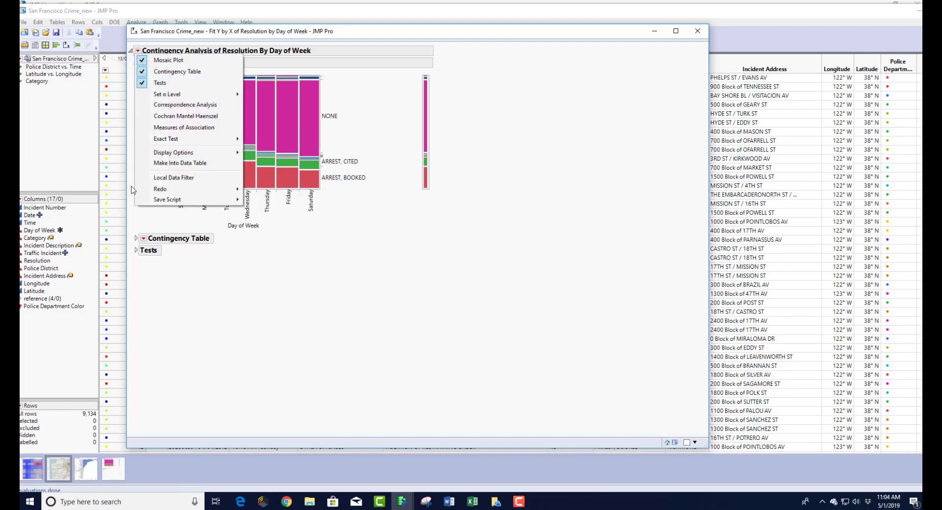
mouse_move(166, 200)
left_click(280, 200)
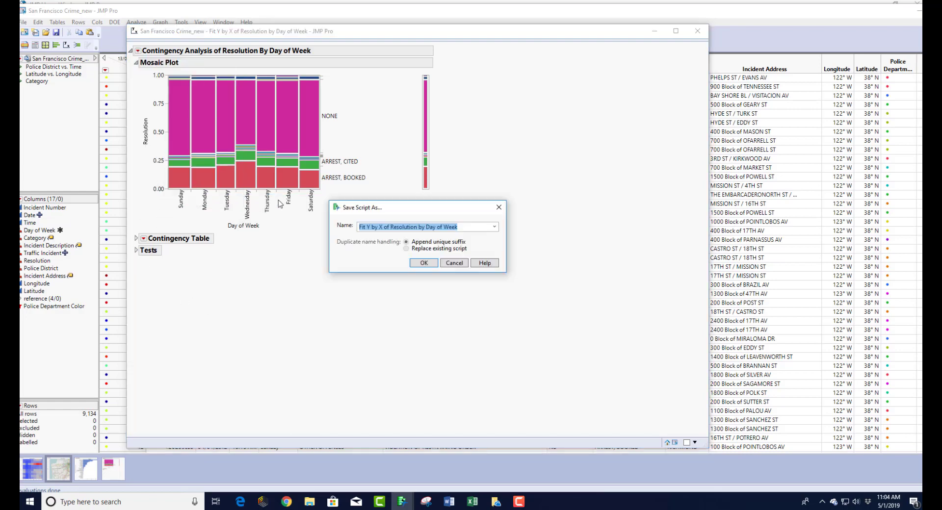
left_click(426, 264)
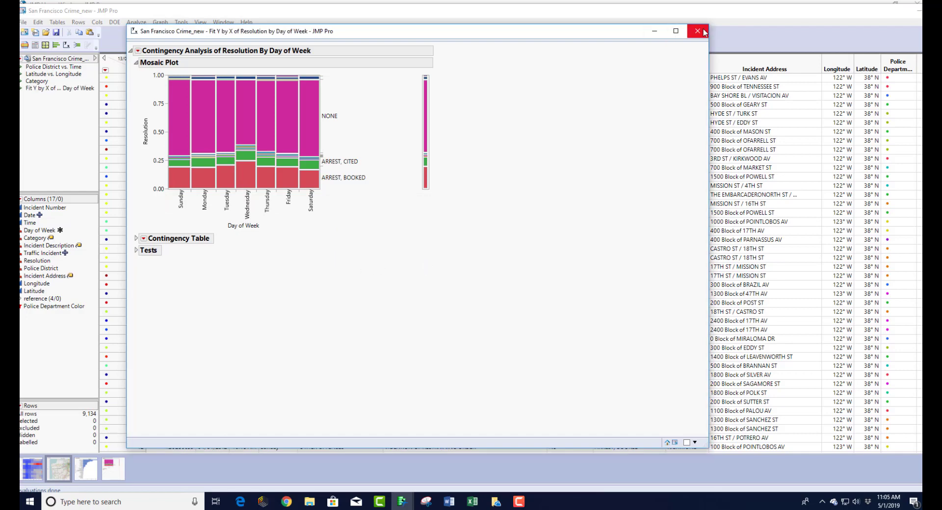
left_click(655, 31)
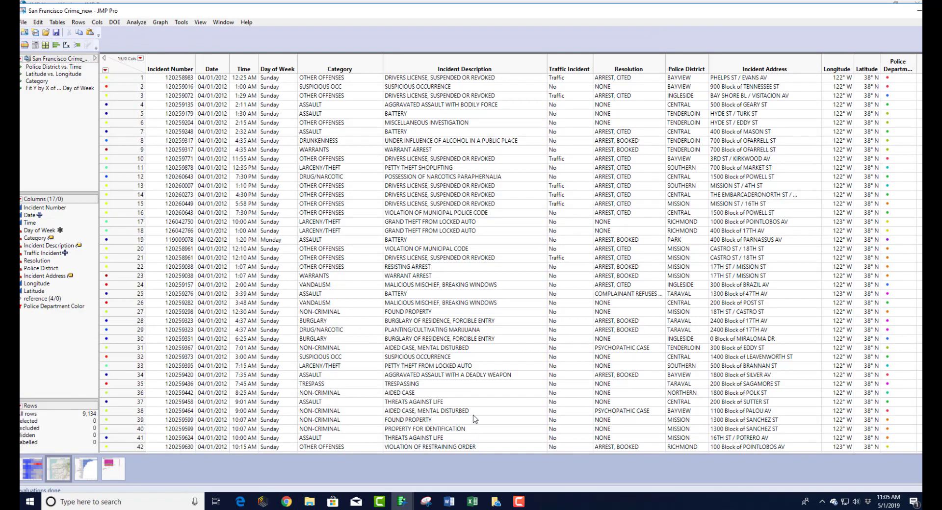
- Save the crime data table with its four scripts and bring up the File menu
left_click(56, 32)
left_click_drag(153, 12, 157, 9)
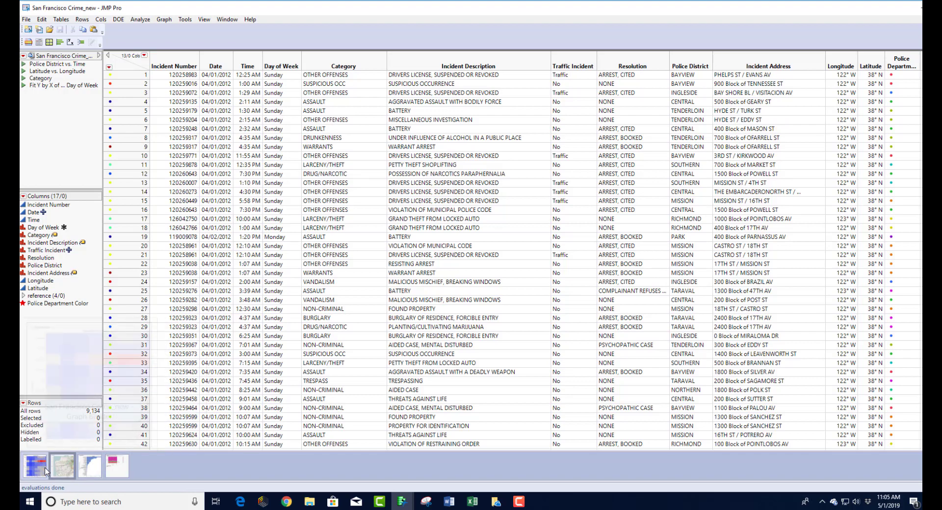
mouse_move(121, 475)
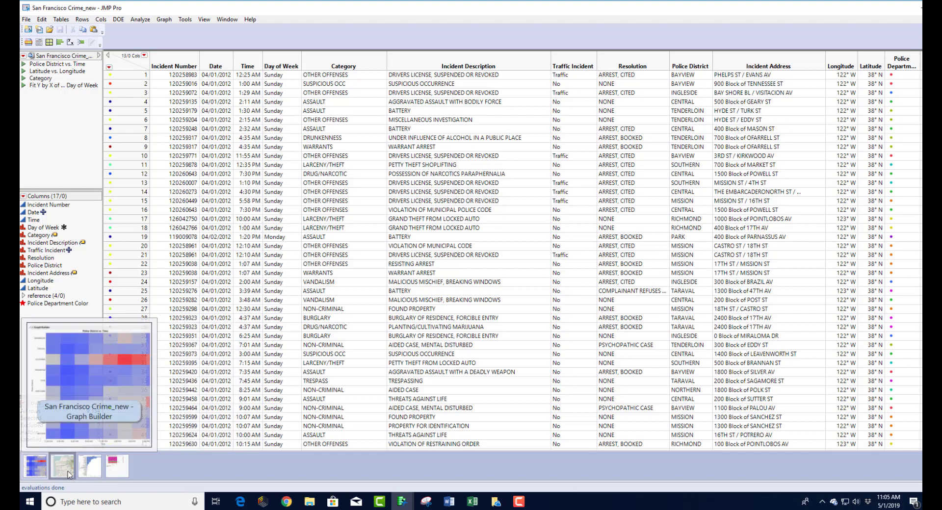
mouse_move(50, 475)
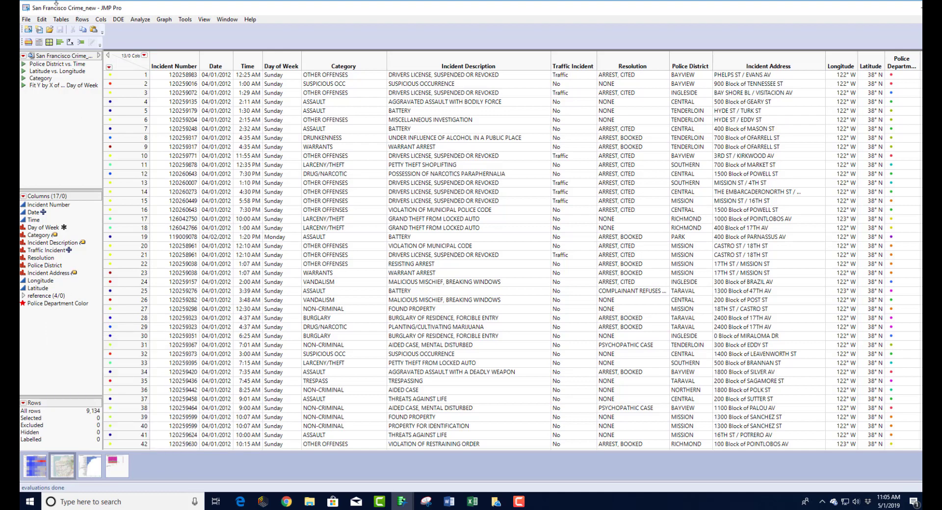
left_click(27, 20)
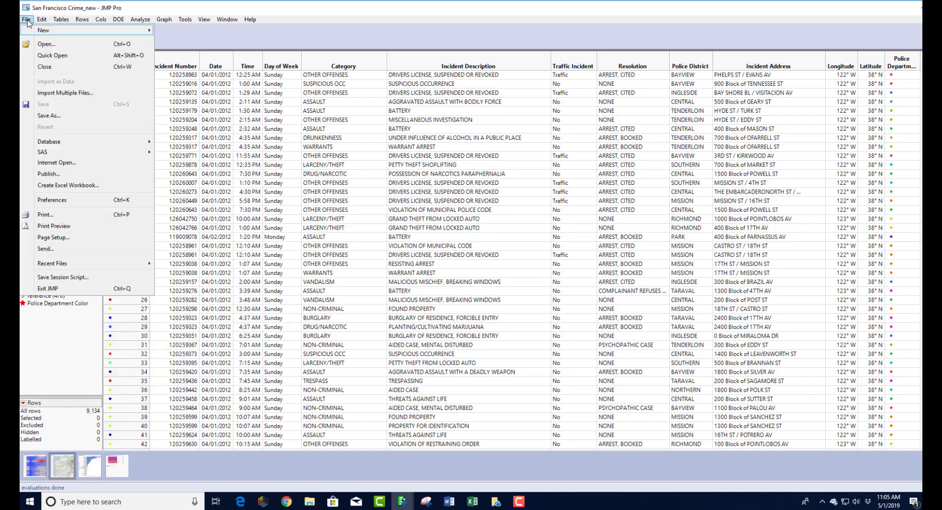
- Create a new dashboard from the Filter+1 Dashboard template
mouse_move(105, 31)
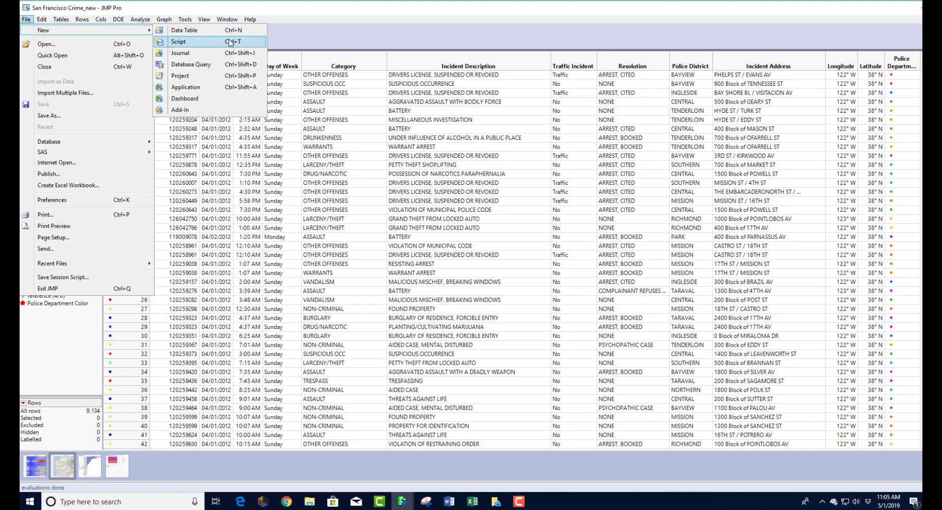
left_click(231, 98)
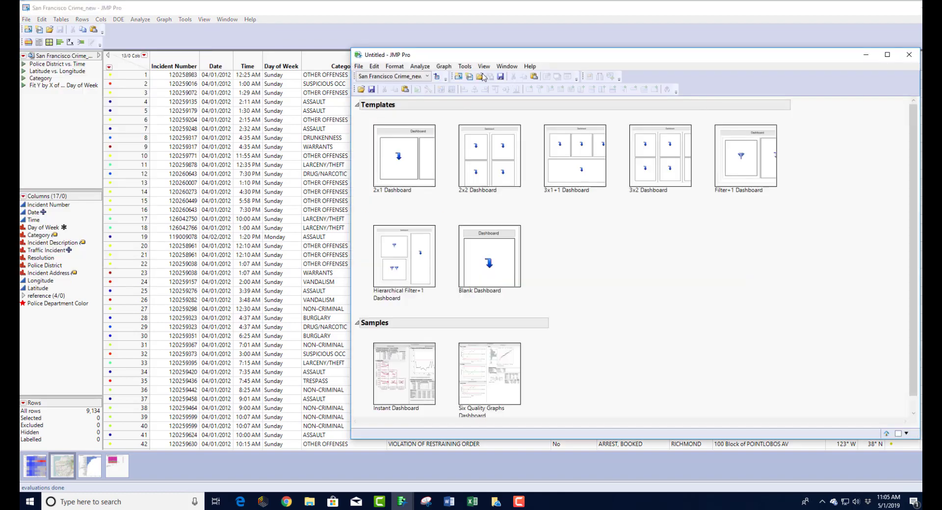
left_click_drag(496, 57, 247, 40)
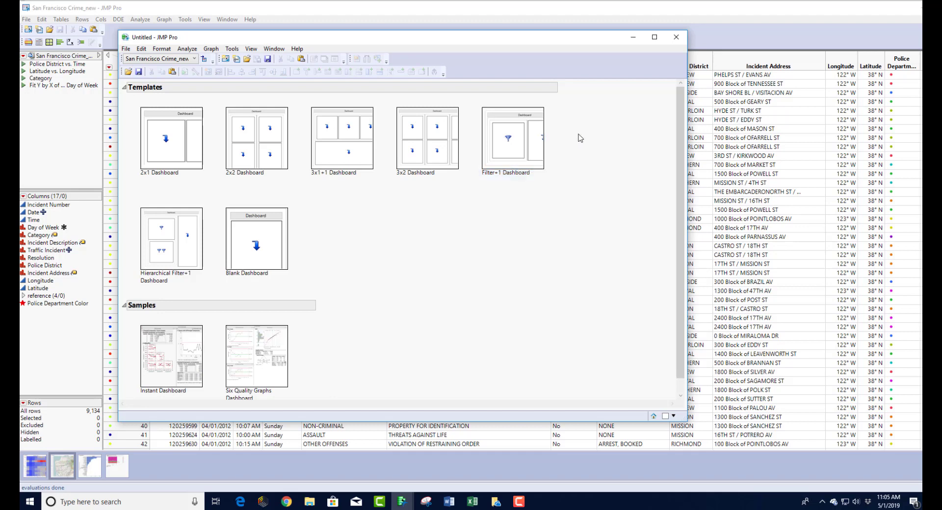
double_click(515, 140)
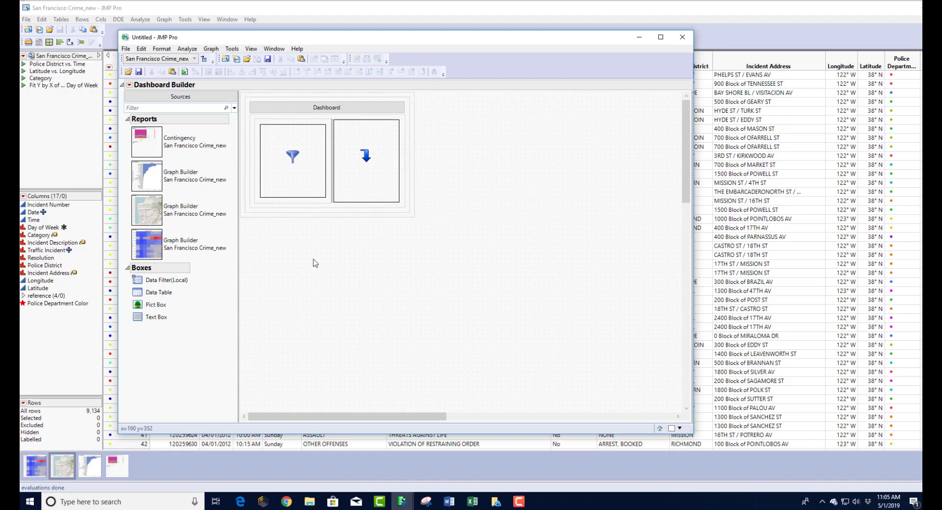
- Retitle the dashboard by inserting the presenter's name before 'Dashboard'
double_click(338, 108)
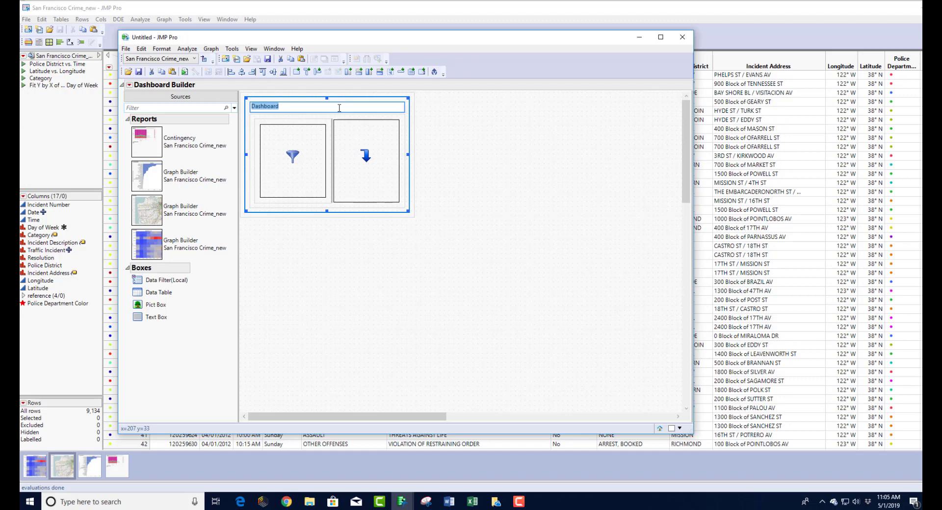
key("Home")
type("Dr. ")
type("Popova Zhu")
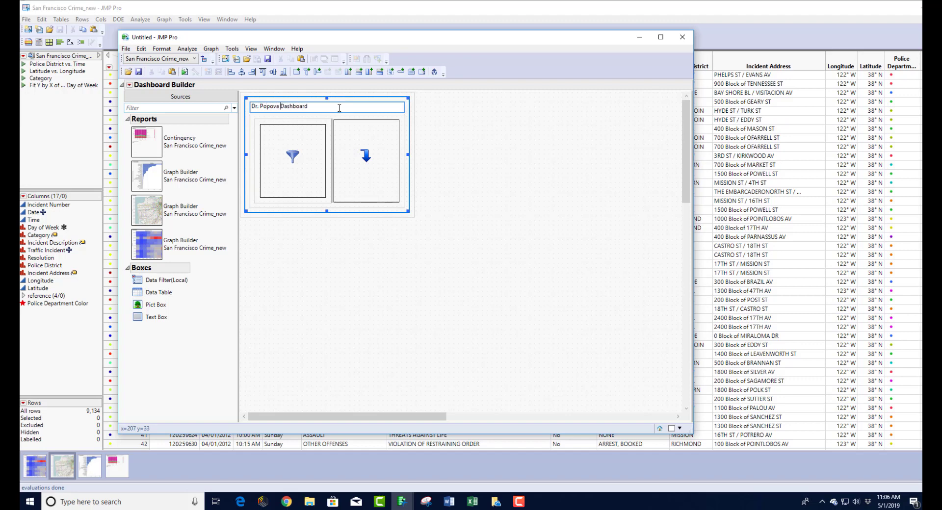
type("hadar")
left_click(362, 288)
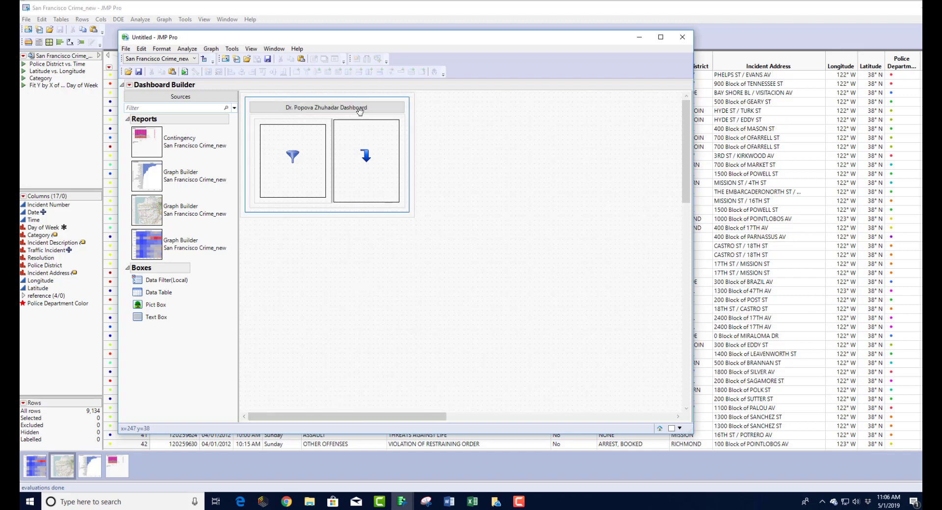
left_click(359, 109)
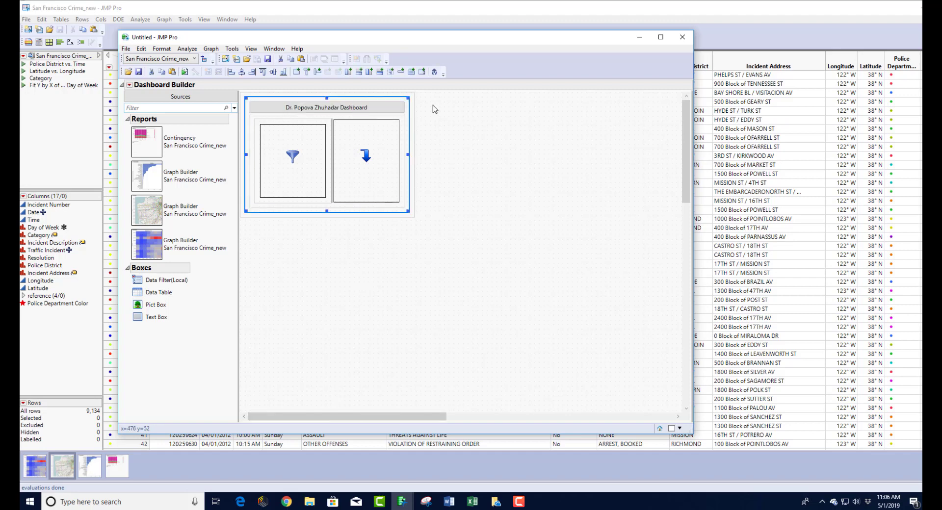
left_click(528, 156)
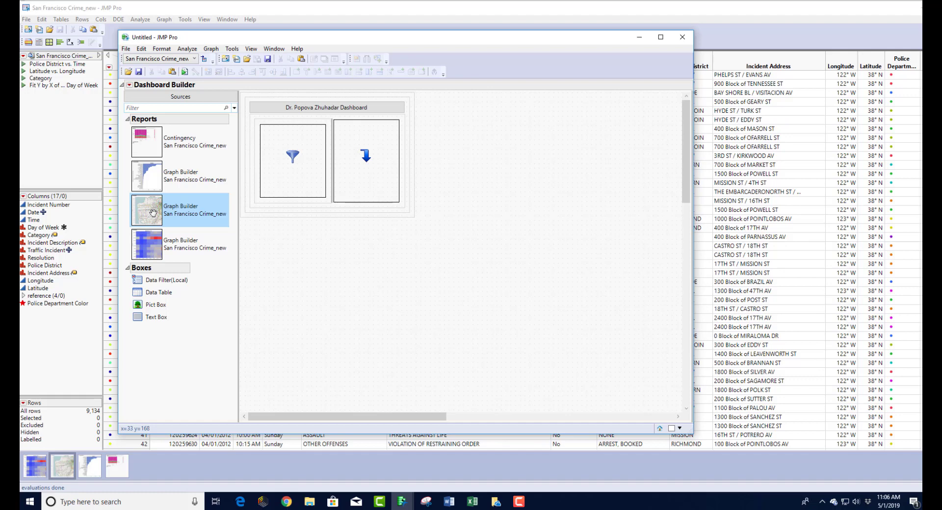
- Place the heat map, mosaic plot and bar chart reports into the dashboard, then delete the extra third box
left_click_drag(147, 244, 284, 149)
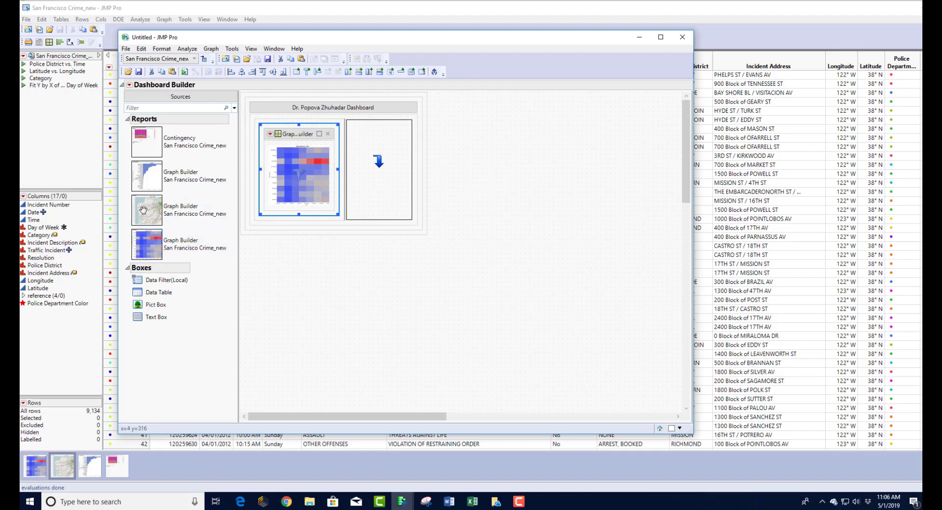
left_click_drag(142, 142, 379, 164)
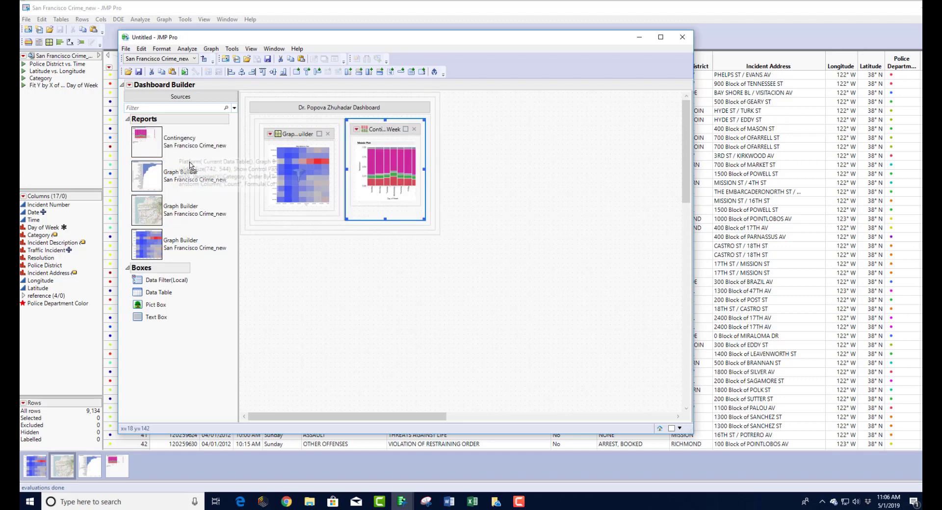
left_click_drag(191, 166, 431, 140)
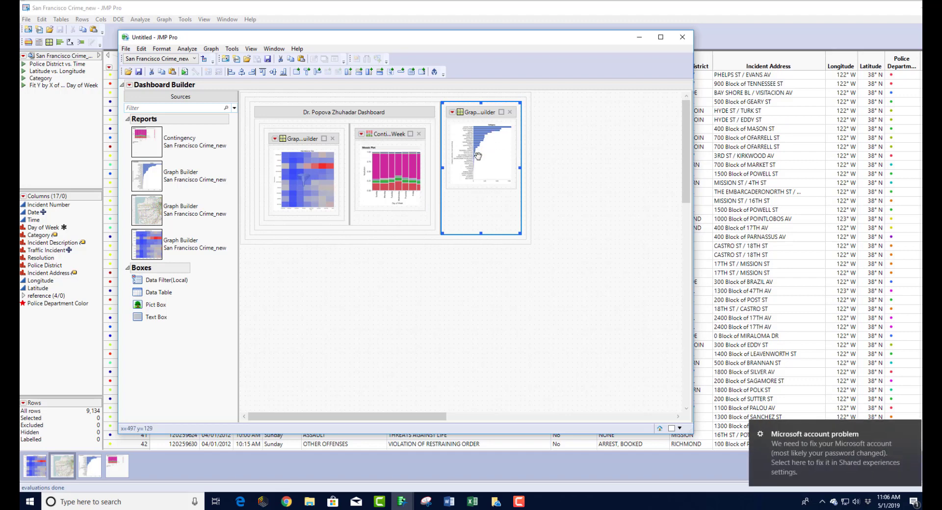
key("Delete")
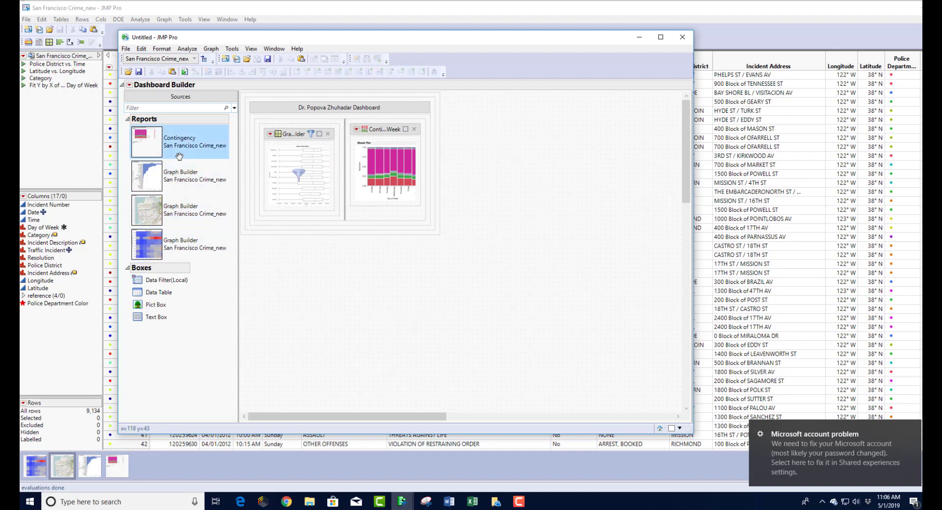
- Stack the Category bar chart onto the mosaic plot box and check the stacked report list
left_click_drag(151, 178, 415, 120)
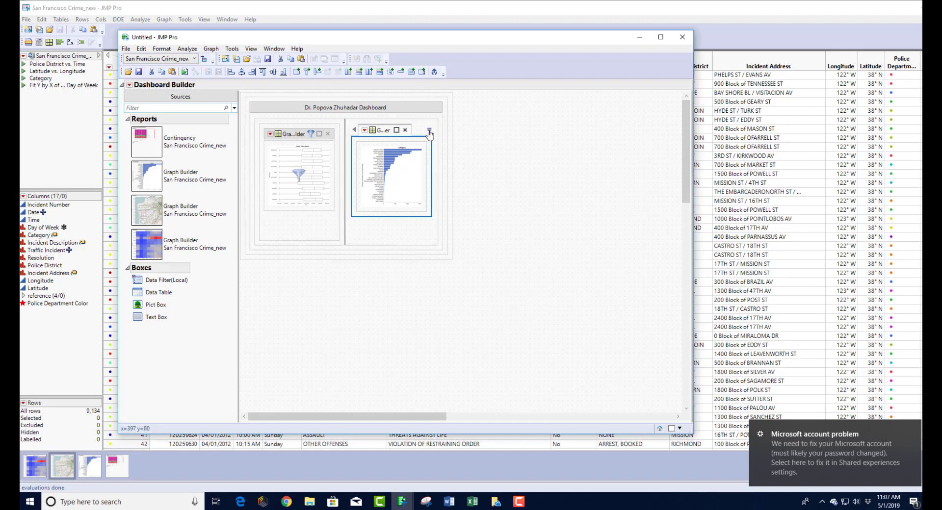
left_click(429, 131)
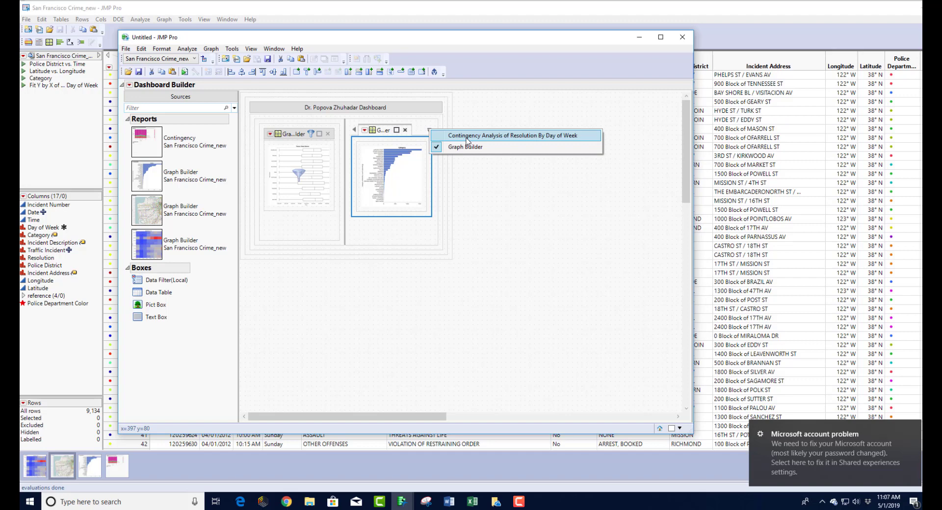
left_click(475, 212)
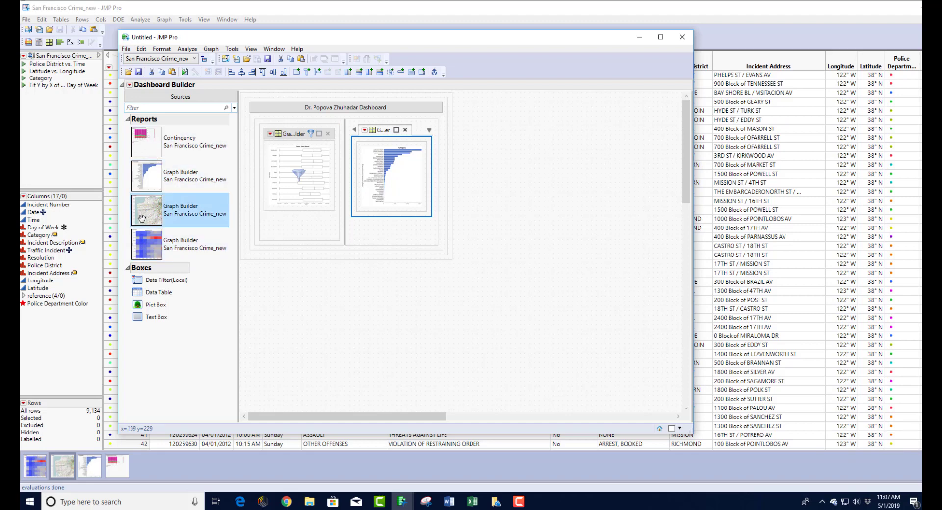
- Stack the street map with the mosaic and bar chart in the right box, then open the Save dialog
left_click_drag(141, 218, 427, 144)
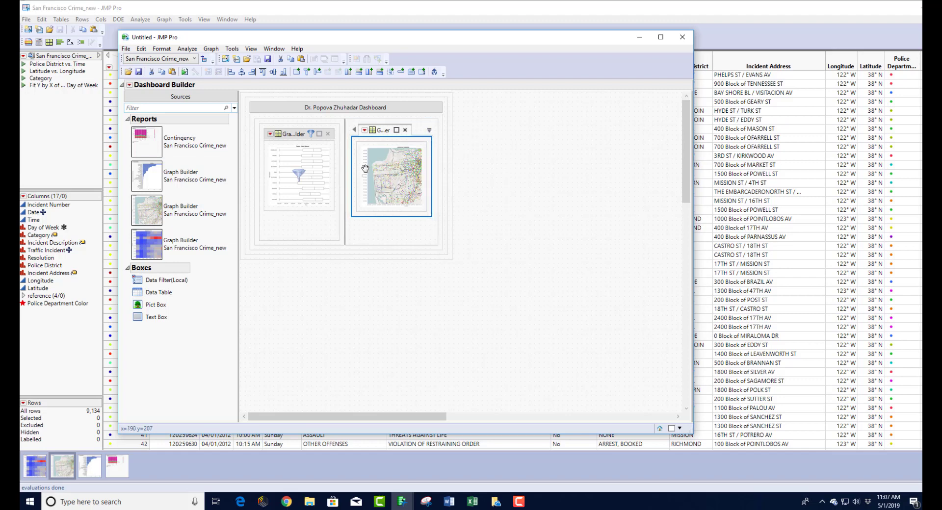
left_click(429, 131)
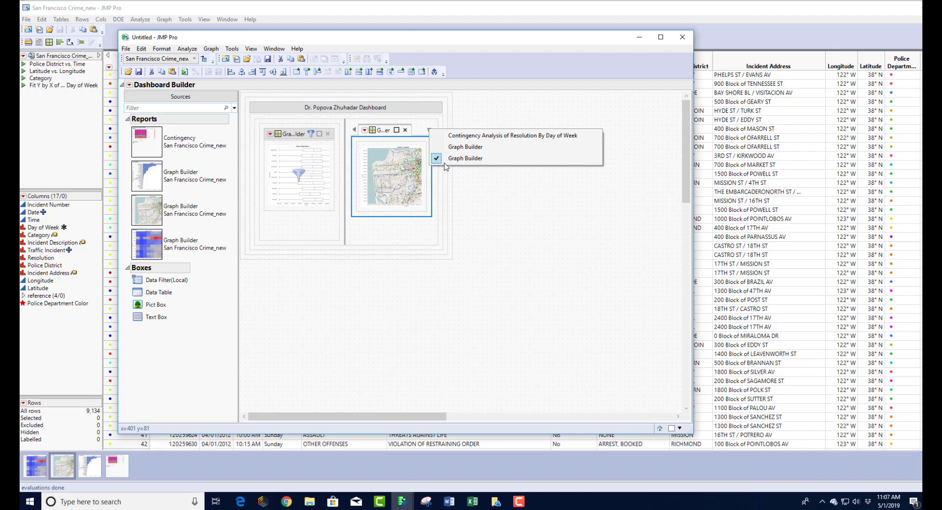
left_click(455, 145)
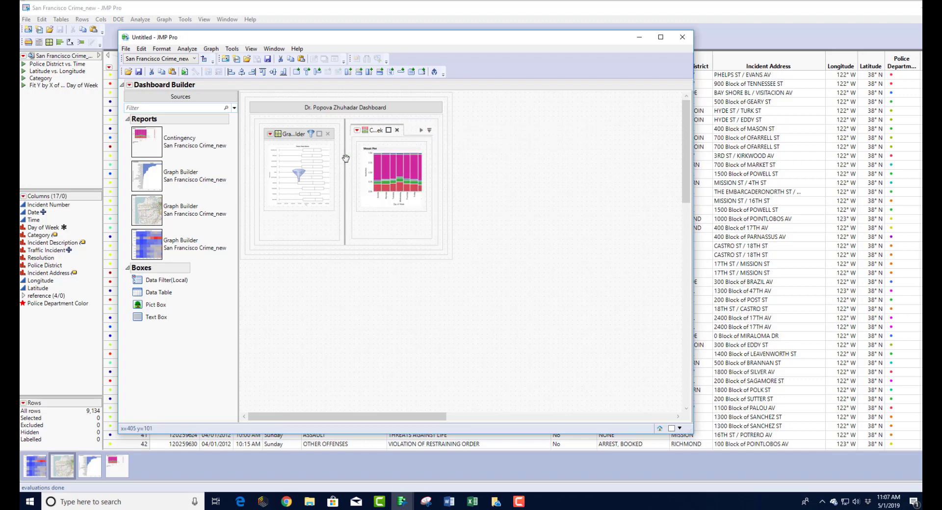
left_click(429, 130)
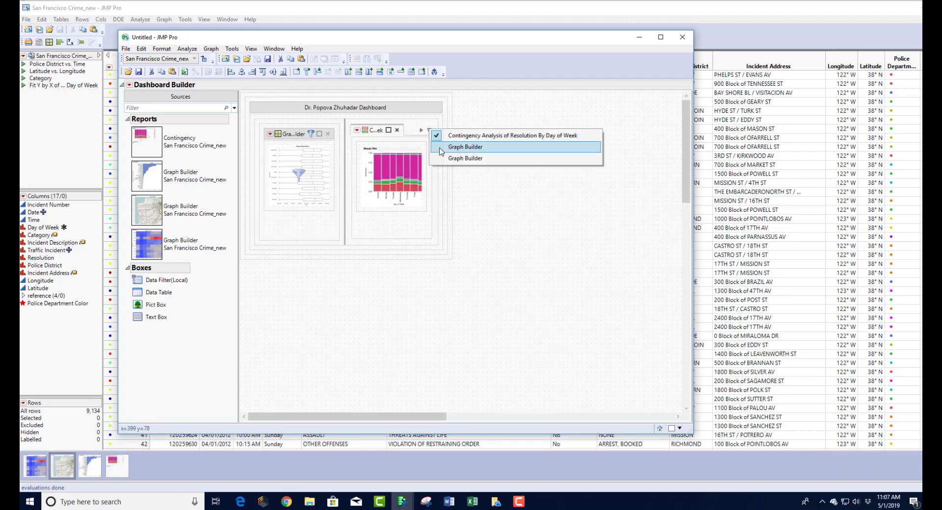
left_click(456, 147)
left_click(429, 130)
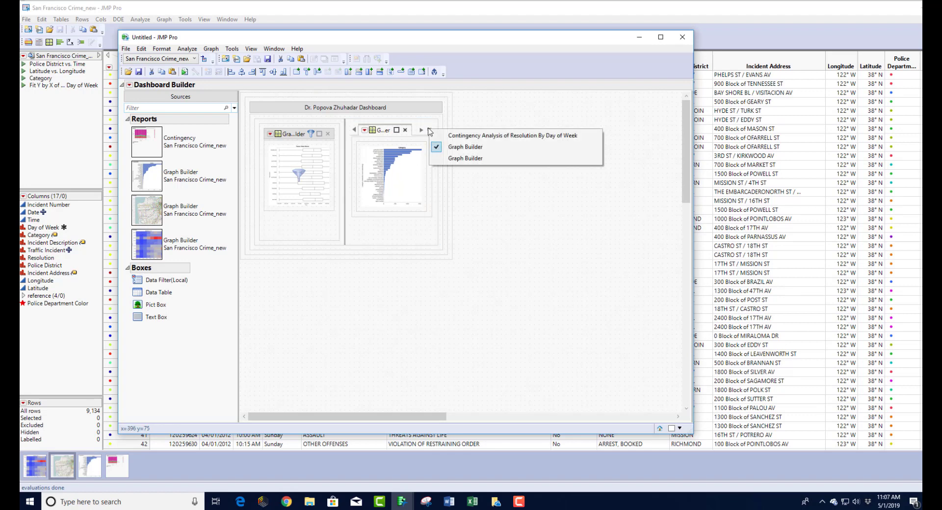
left_click(451, 159)
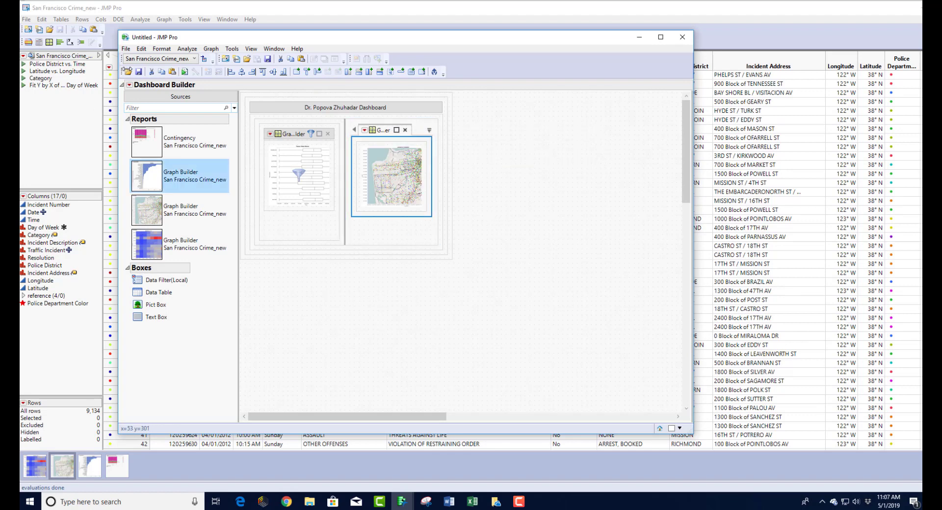
left_click(138, 72)
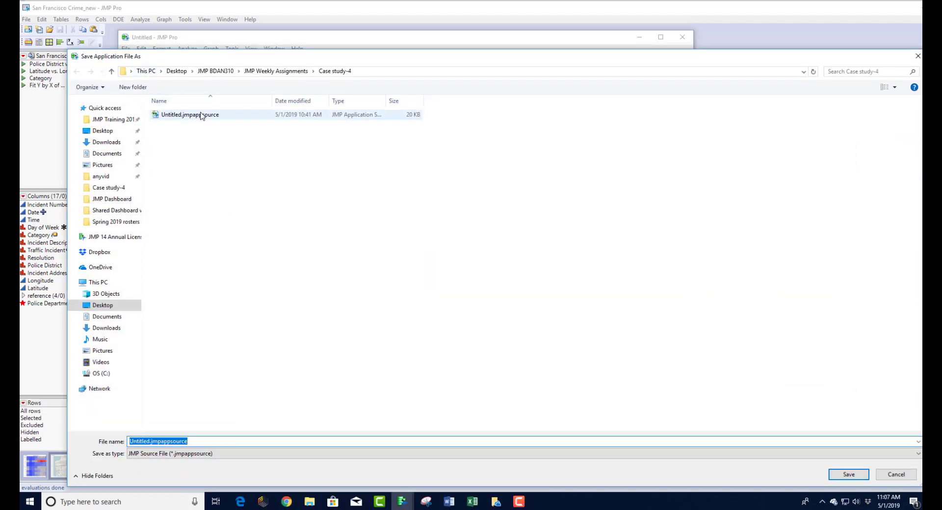
- Save the dashboard application as 'Dashboard' in the Case study-4 folder
type("Dashboard")
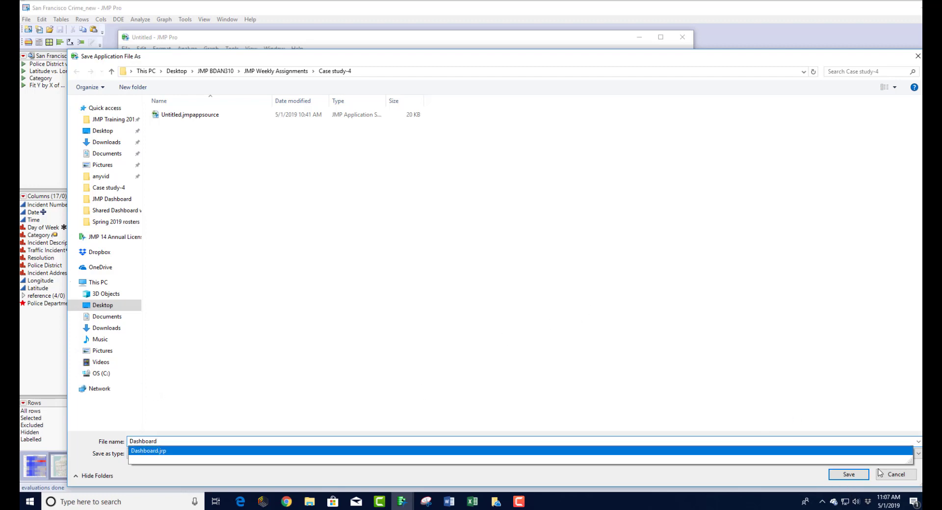
left_click(854, 476)
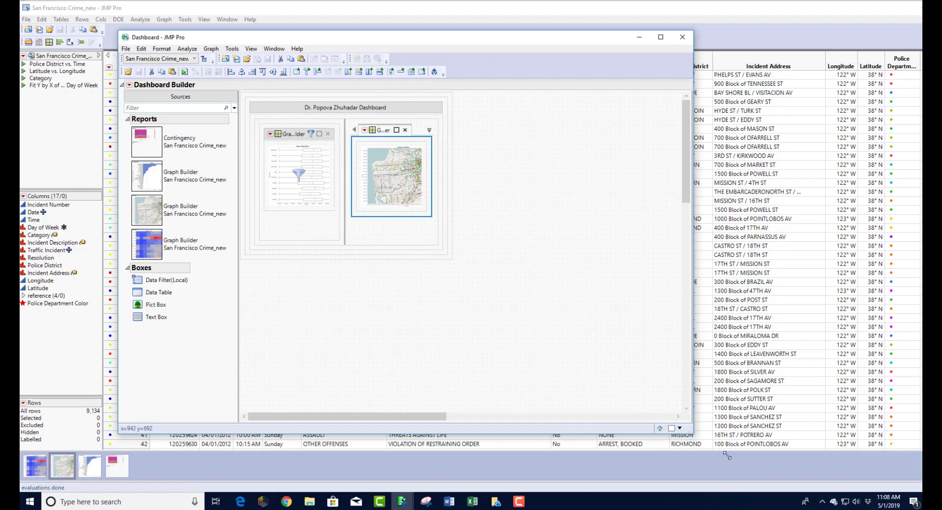
- Enlarge the Dashboard Builder window and select the left Graph Builder box in the layout
left_click_drag(689, 435, 764, 483)
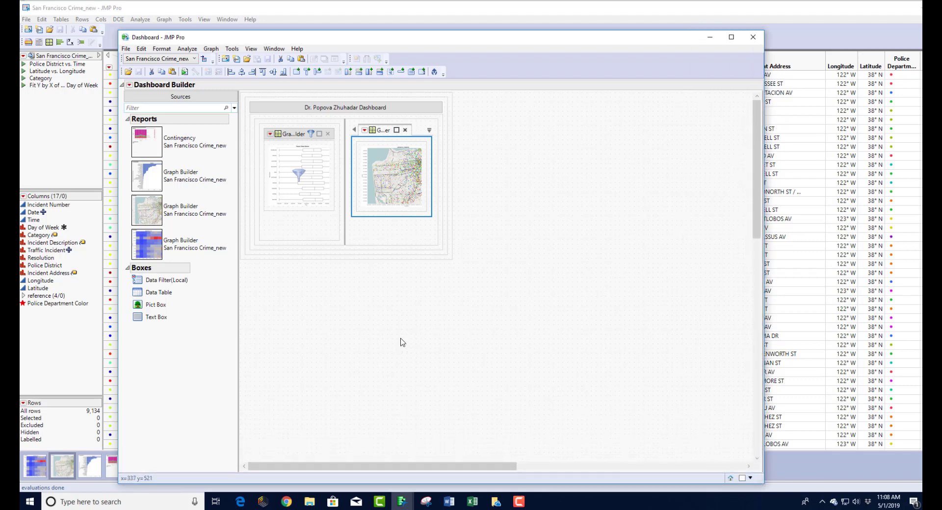
left_click(281, 208)
- Save the dashboard script to the San Francisco Crime_new data table as Dashboard
left_click(129, 85)
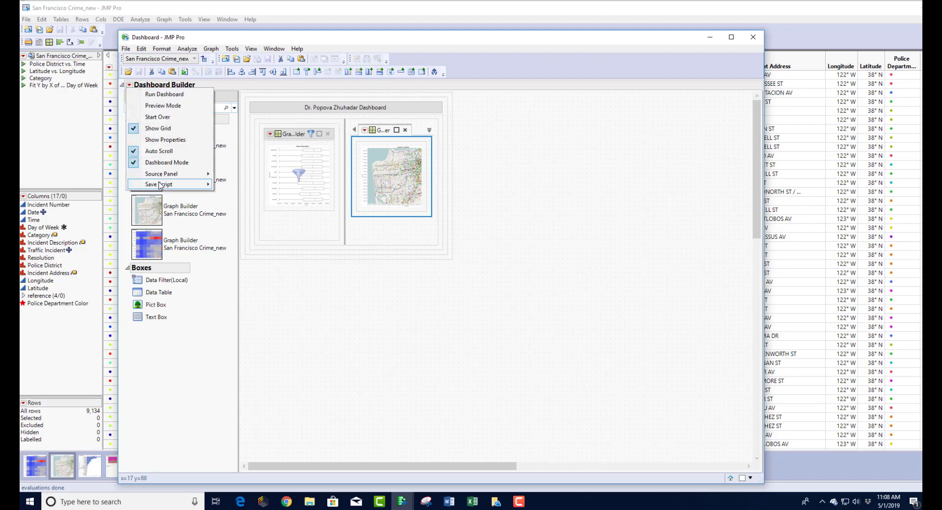
mouse_move(162, 185)
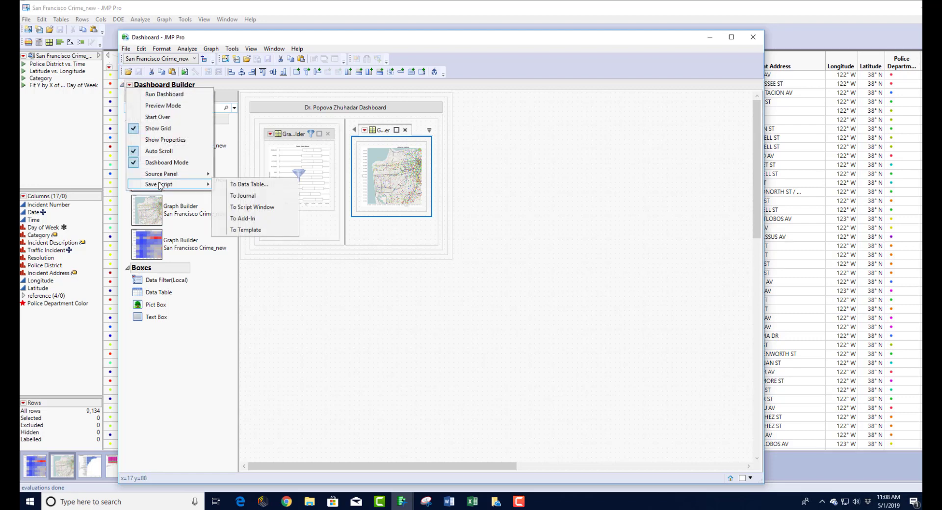
left_click(249, 184)
left_click(464, 271)
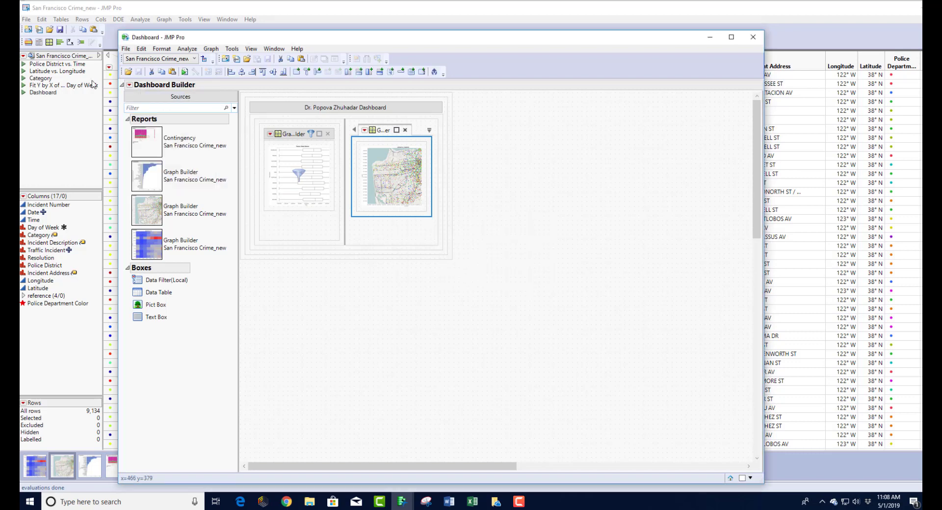
- Run the dashboard from the Dashboard Builder options menu
left_click(130, 84)
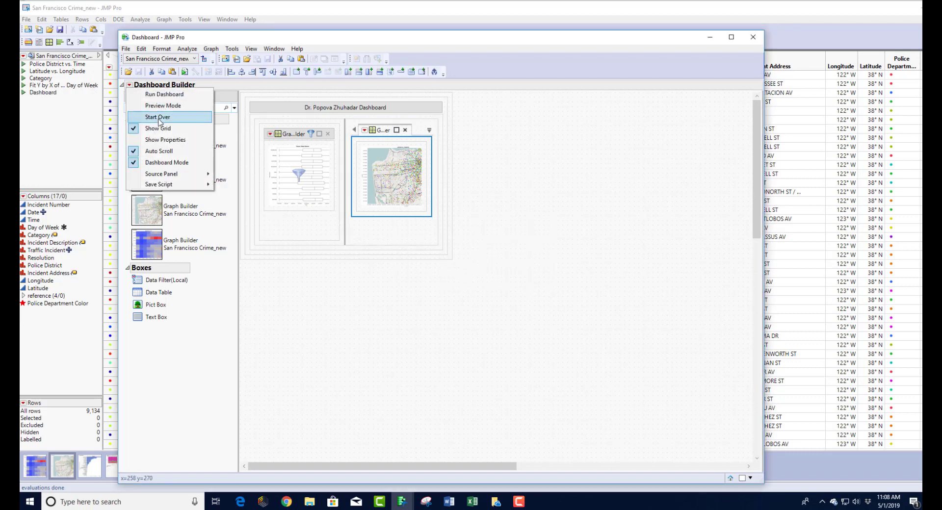
left_click(314, 255)
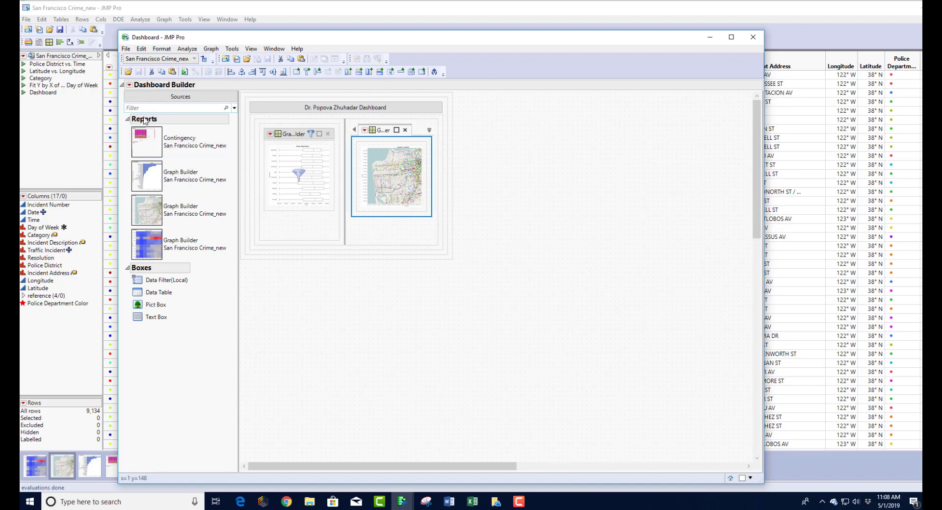
left_click(129, 85)
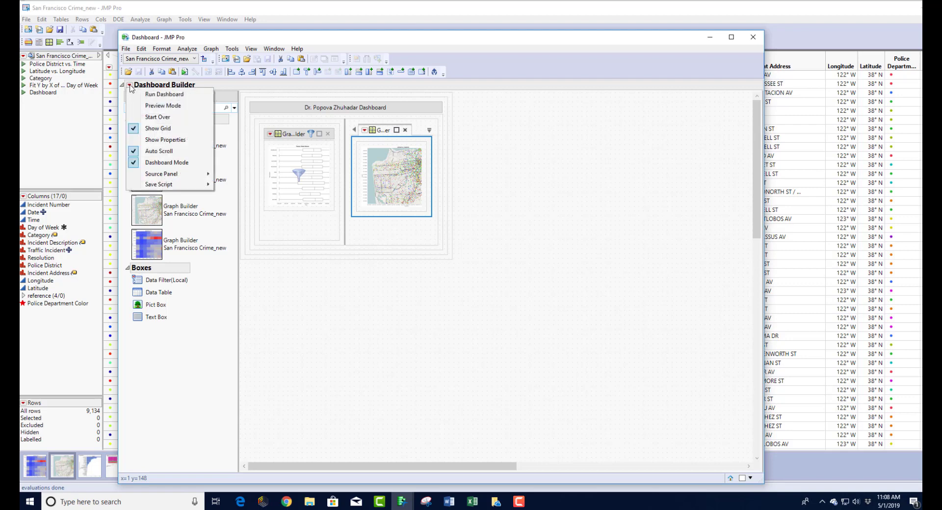
left_click(172, 94)
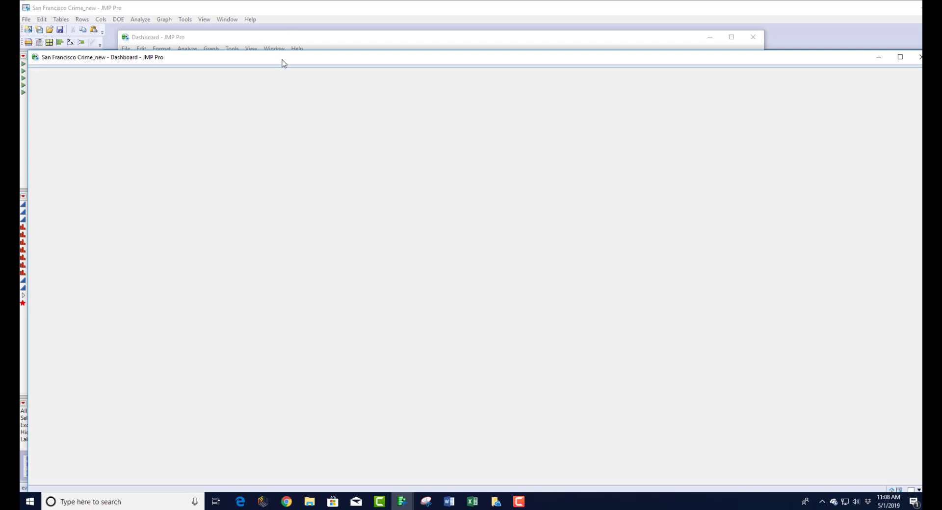
- Move the running dashboard up and review the mosaic, Category bar chart and Latitude vs. Longitude map tabs
left_click_drag(285, 63, 273, 19)
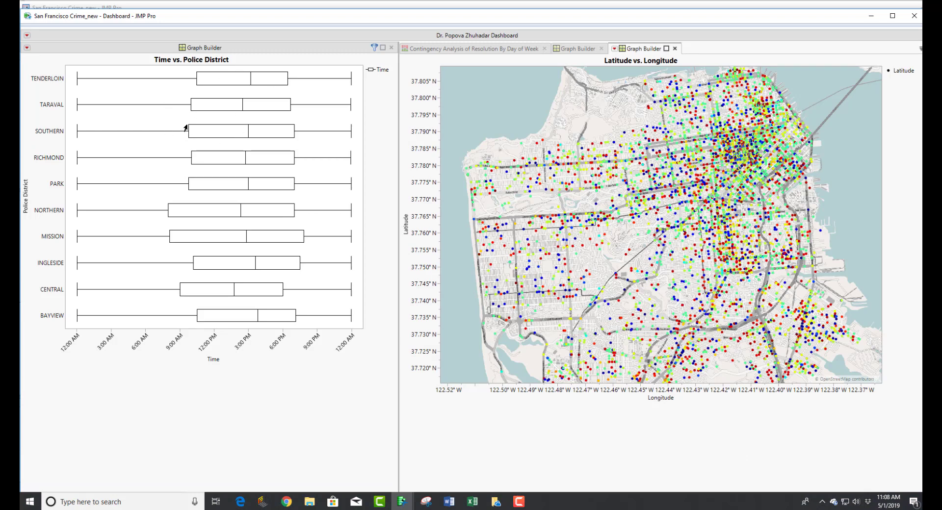
mouse_move(185, 128)
left_click(444, 49)
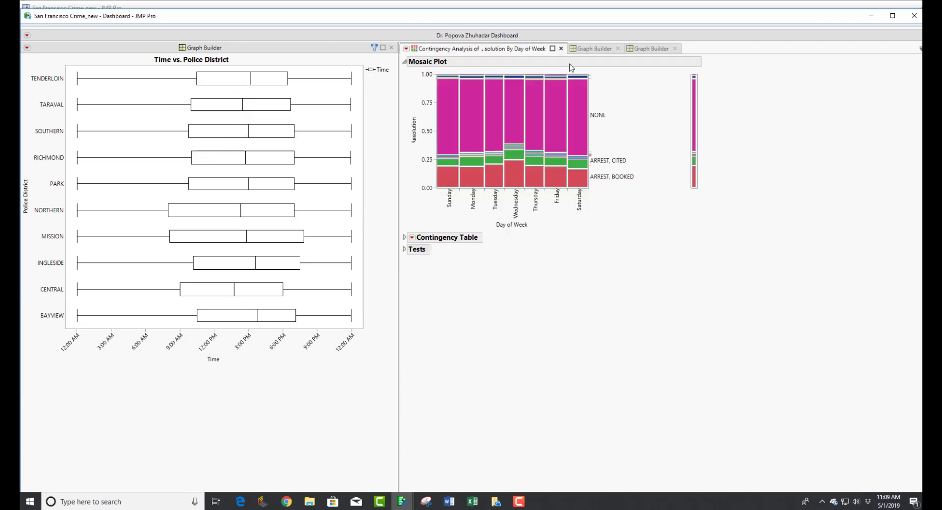
left_click(592, 49)
left_click(655, 49)
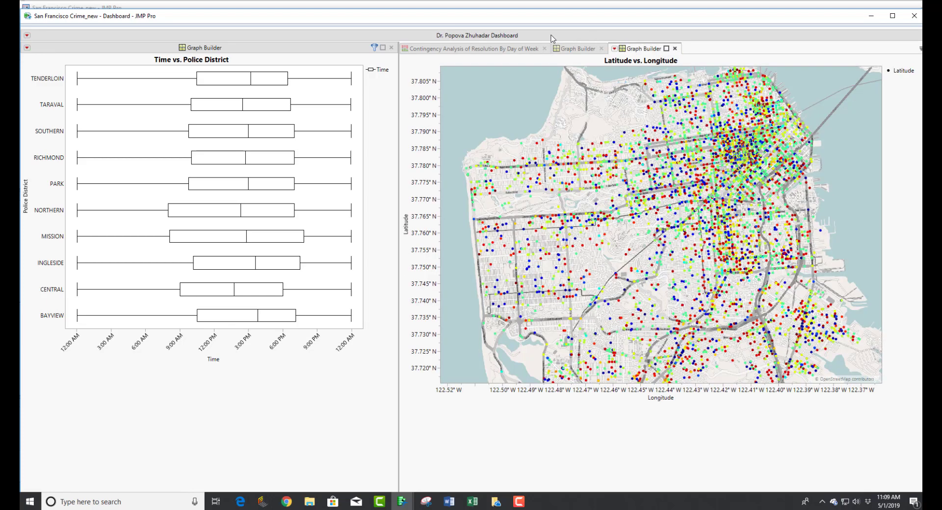
left_click(495, 48)
left_click(588, 49)
left_click(623, 49)
- Save the running dashboard as Dashboard.jrp, replacing the old file and embedding the crime data
mouse_move(102, 31)
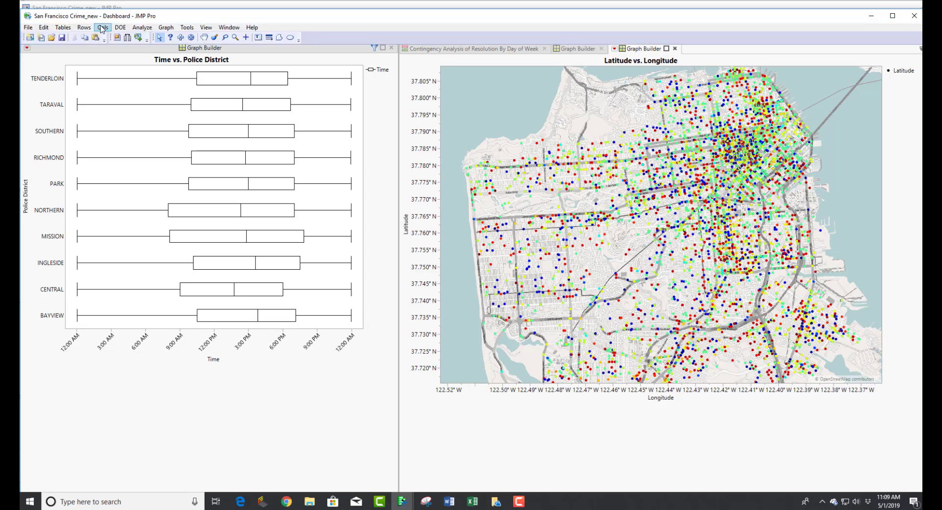
left_click(28, 28)
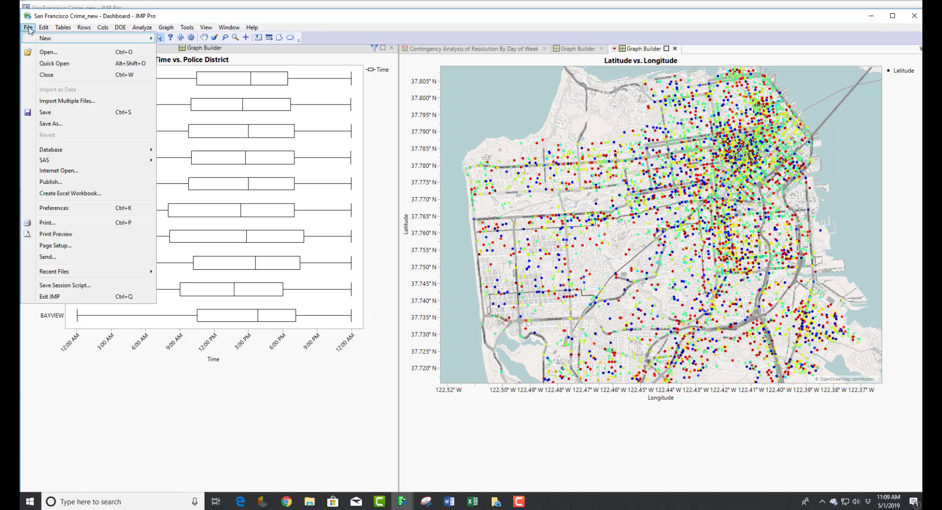
left_click(57, 126)
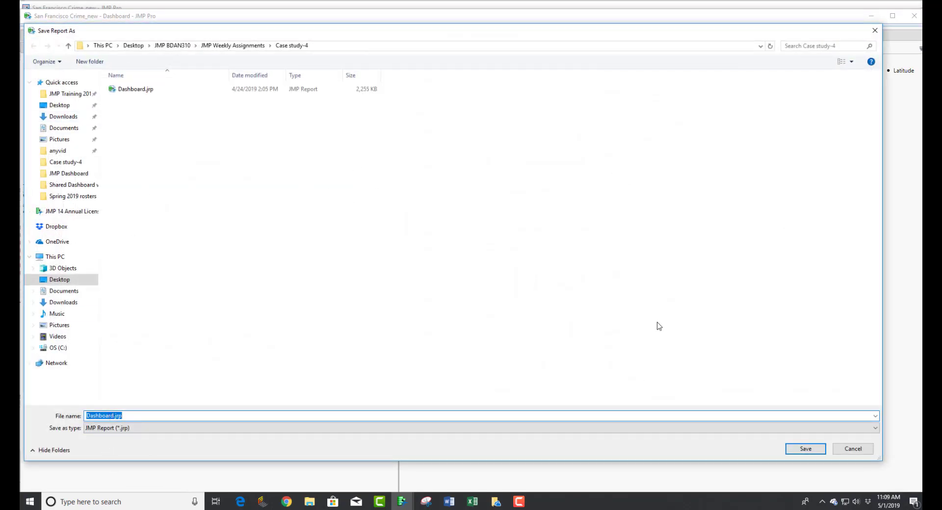
left_click(808, 449)
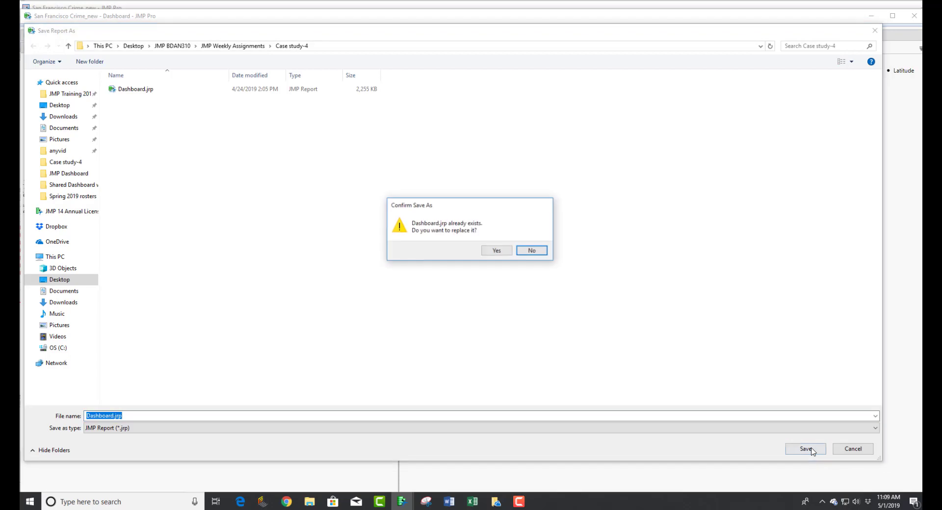
left_click(497, 250)
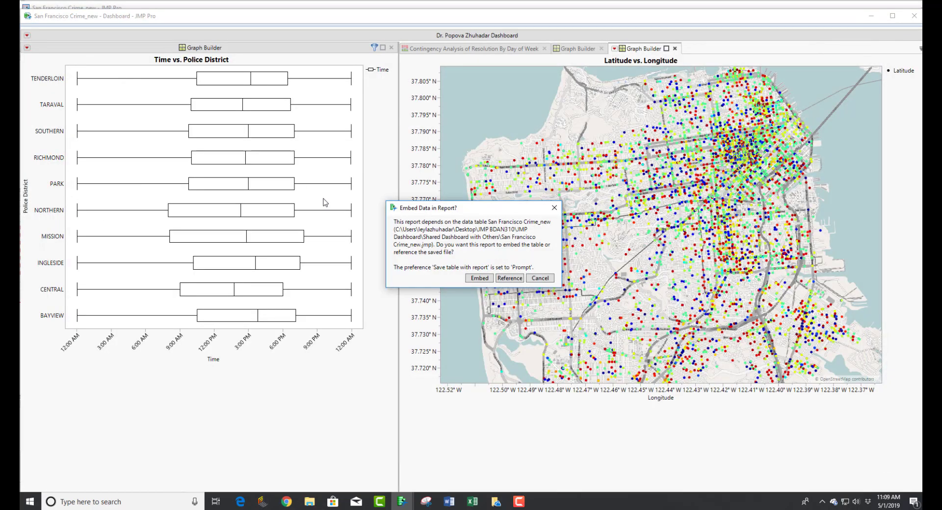
left_click(479, 278)
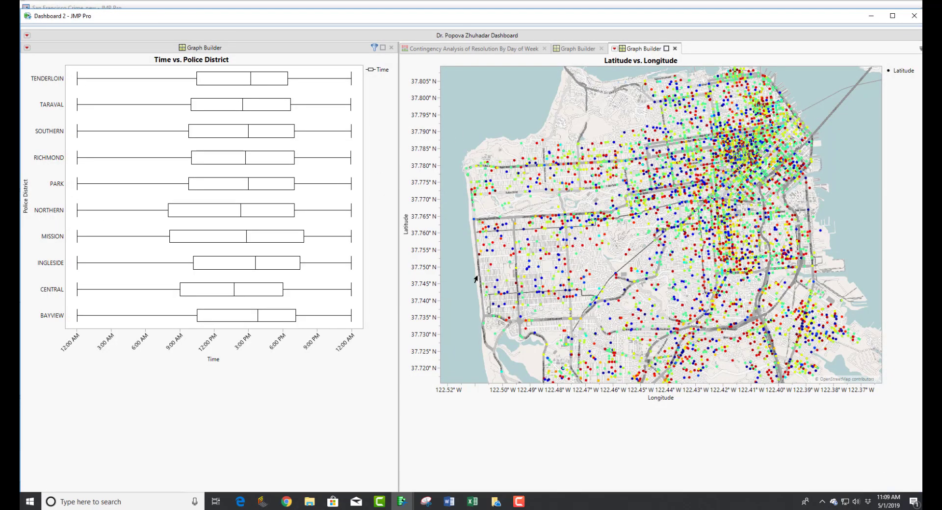
- Review the dashboard's Save As file types, leaving JMP Report selected
left_click(27, 36)
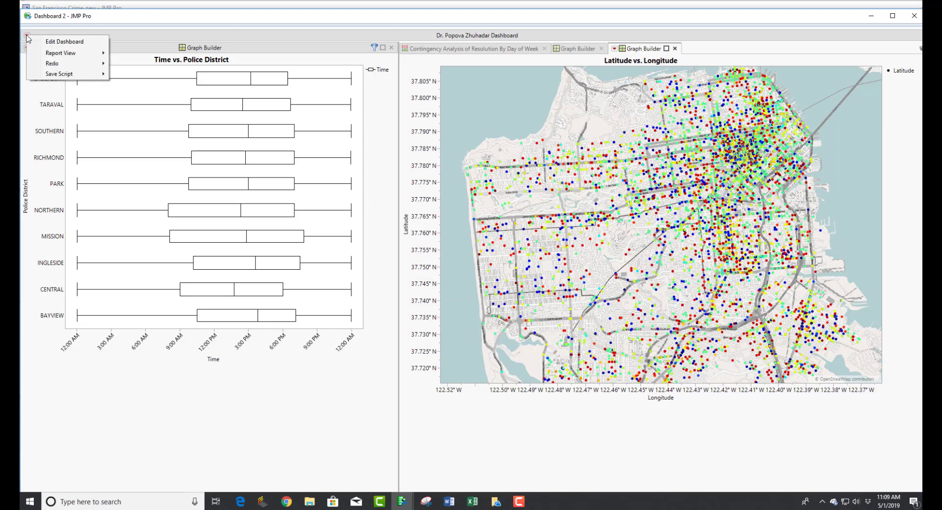
left_click(101, 26)
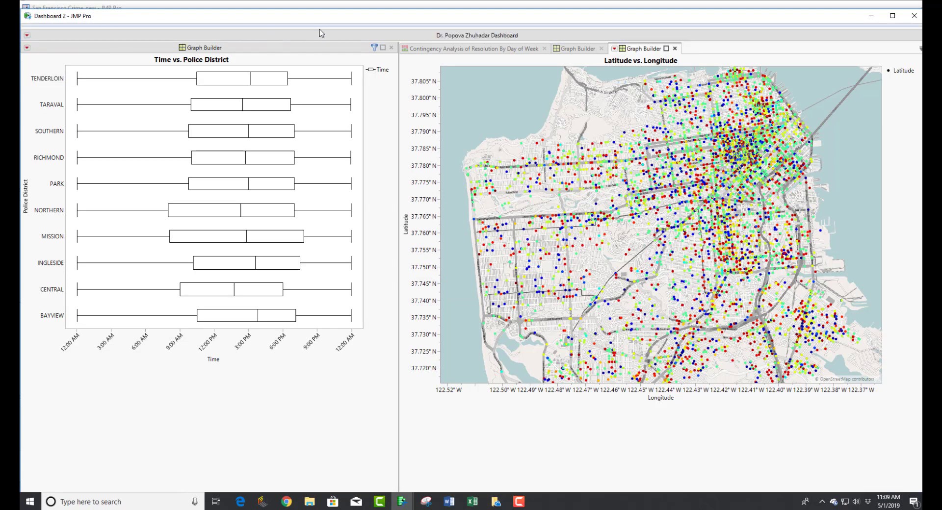
left_click(28, 28)
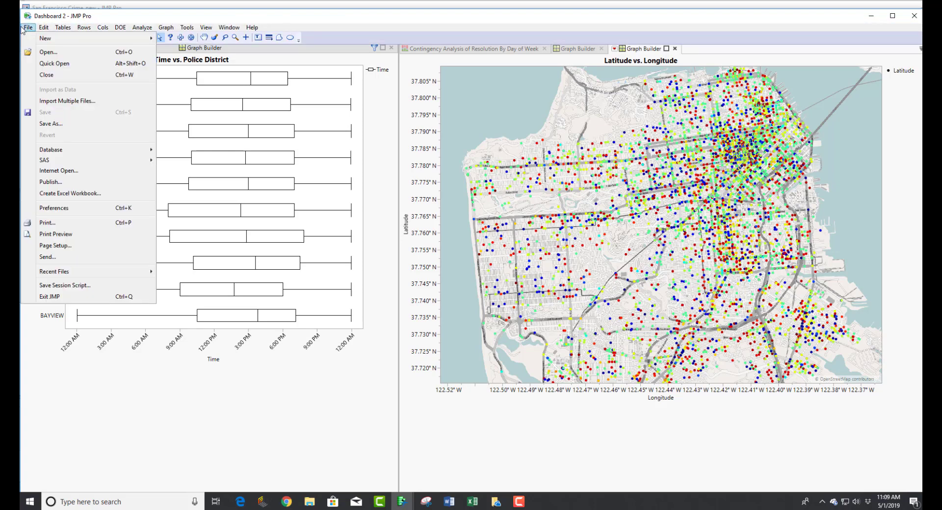
left_click(55, 124)
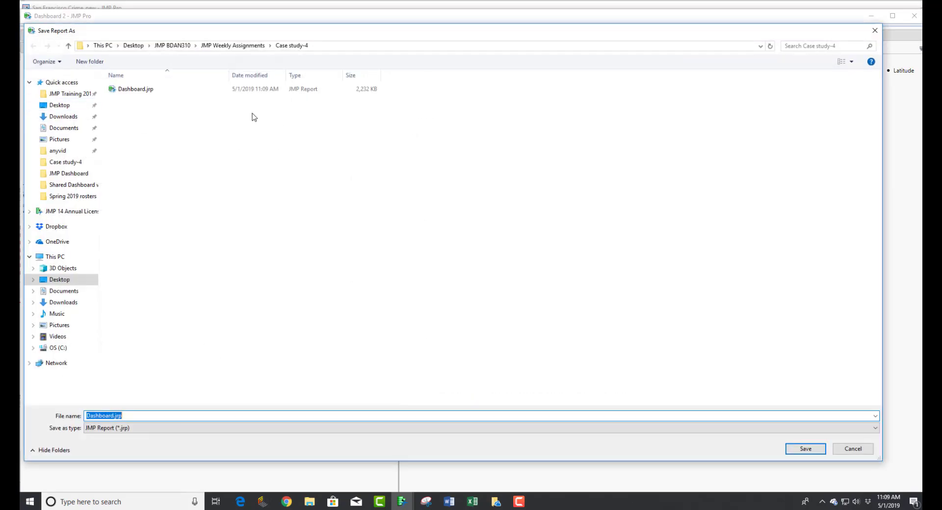
left_click(131, 429)
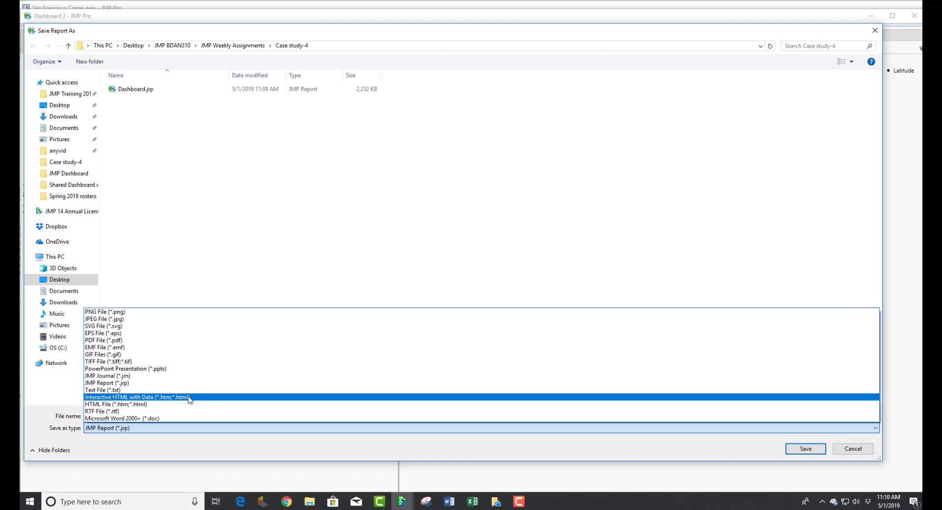
left_click(198, 449)
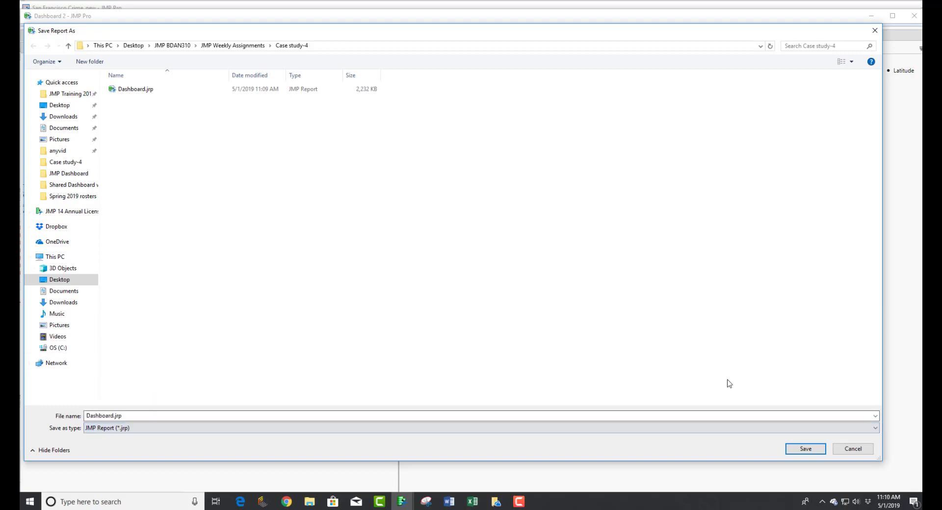
- Cancel the save, close the Dashboard 2 window, and select the left layout graph
left_click(852, 448)
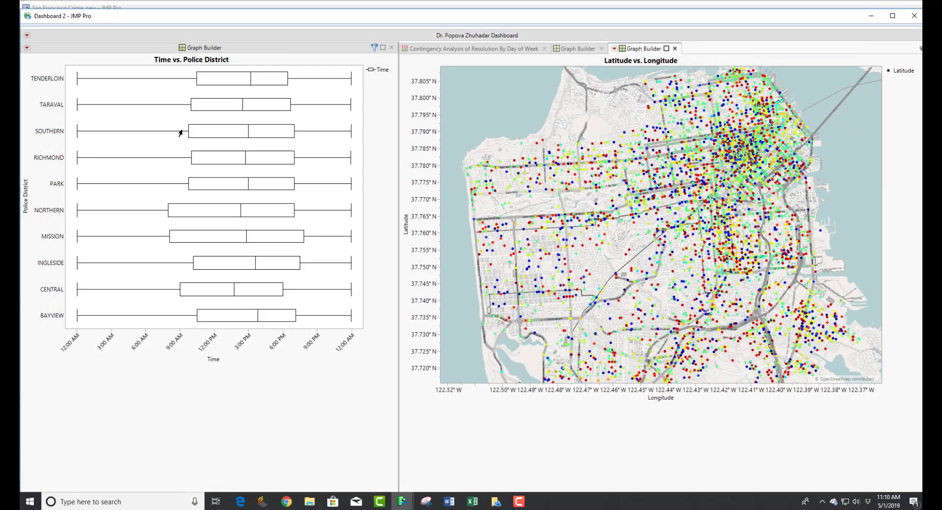
left_click(916, 17)
left_click(322, 190)
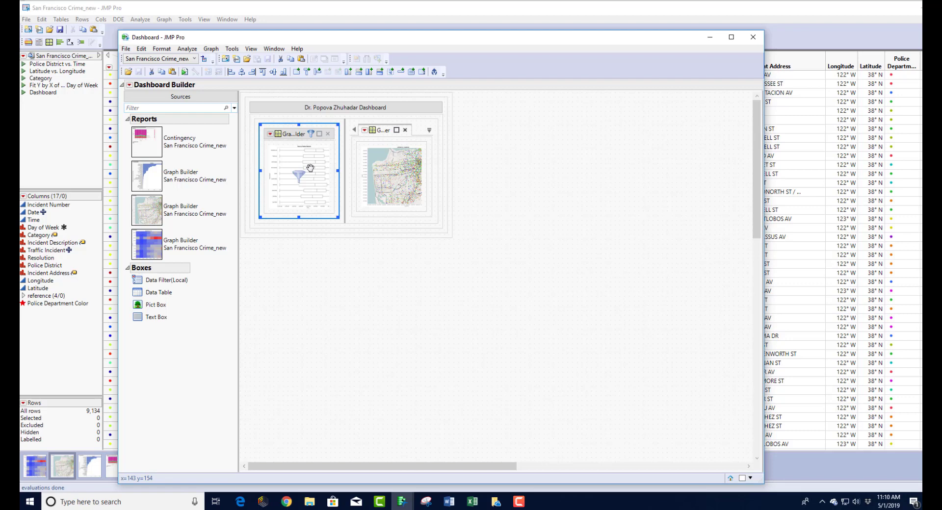
- Swap the first box's chart for the heat map Graph Builder and save the dashboard layout
key("Delete")
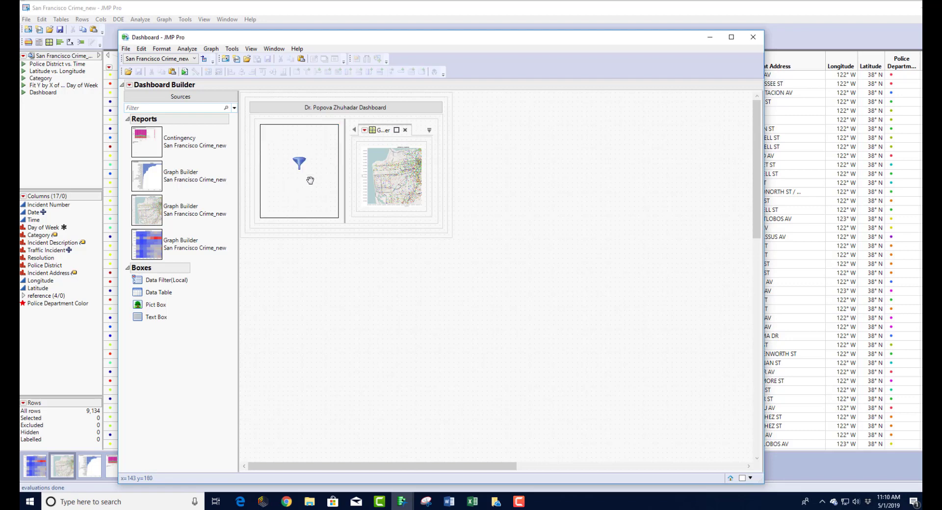
left_click_drag(187, 242, 301, 162)
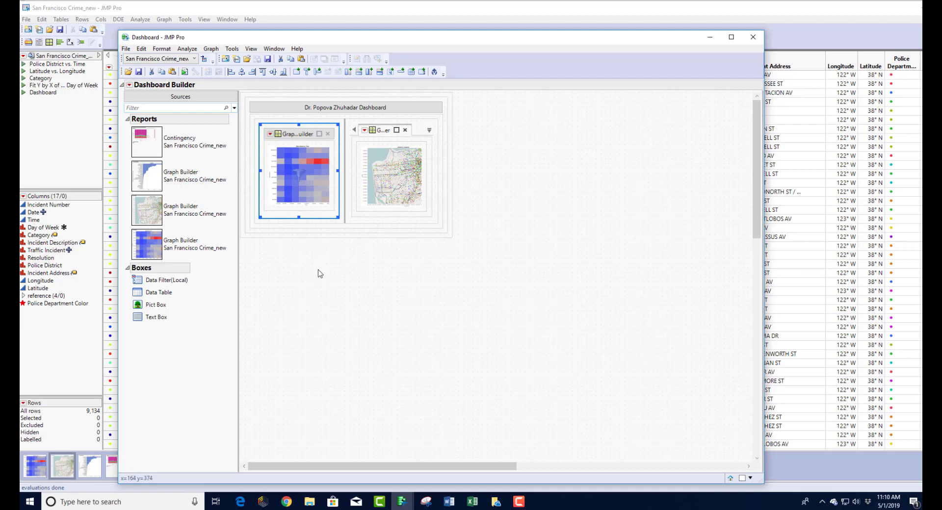
left_click(139, 73)
left_click(130, 85)
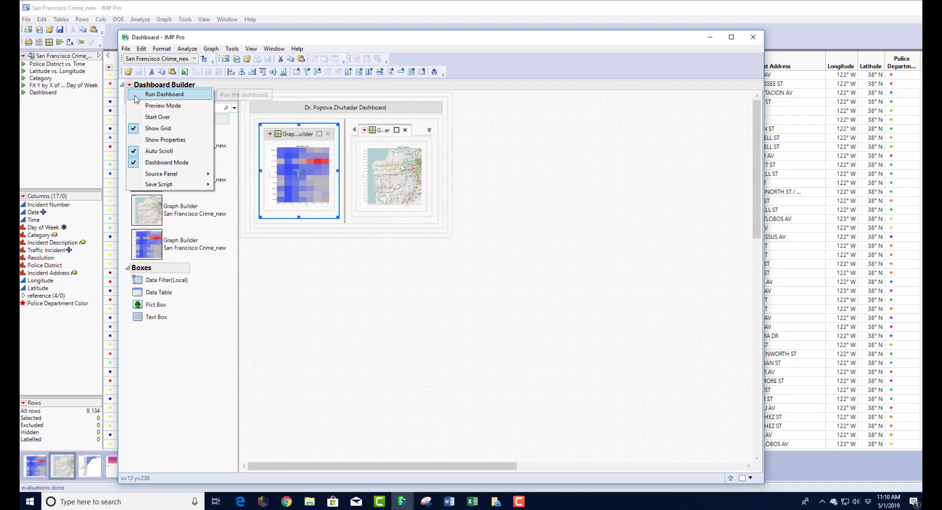
- Run the dashboard and filter the street map with the SOUTHERN 3 PM and 6 PM heat-map cells
left_click(136, 98)
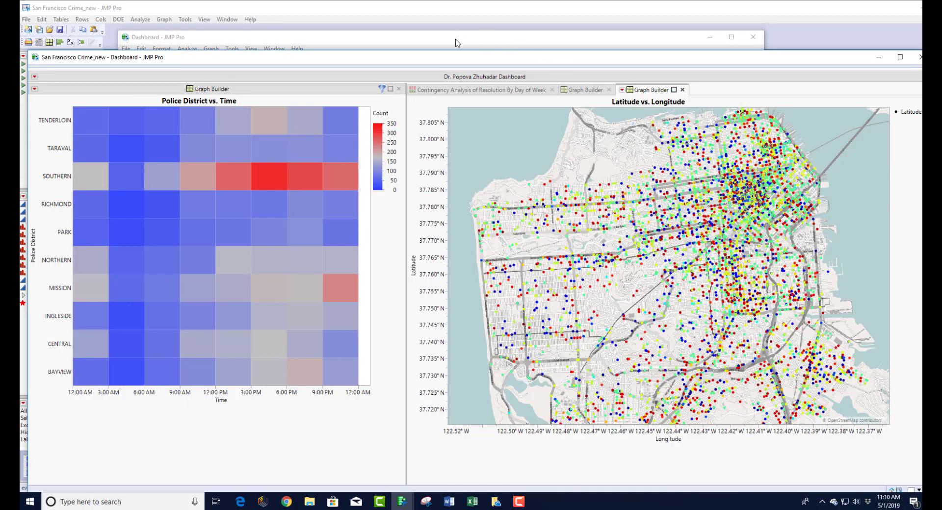
left_click_drag(449, 51, 462, 13)
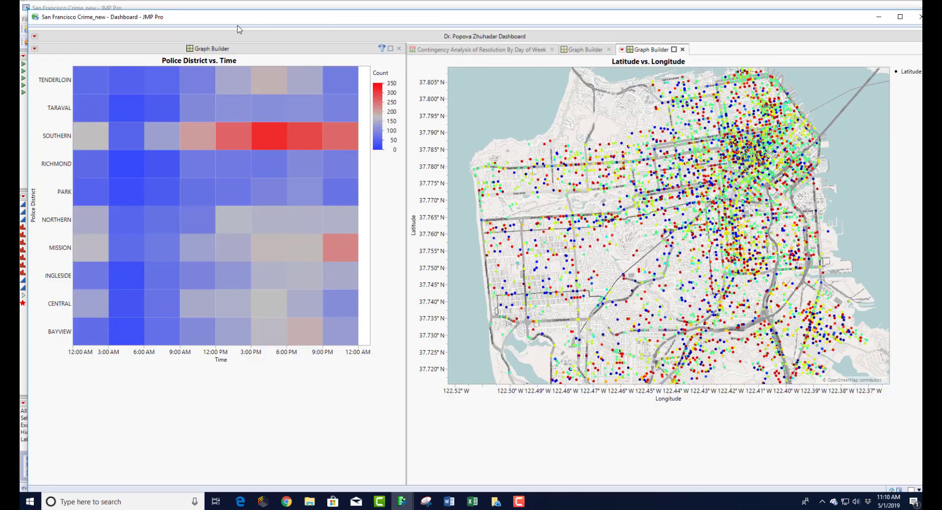
left_click(258, 136)
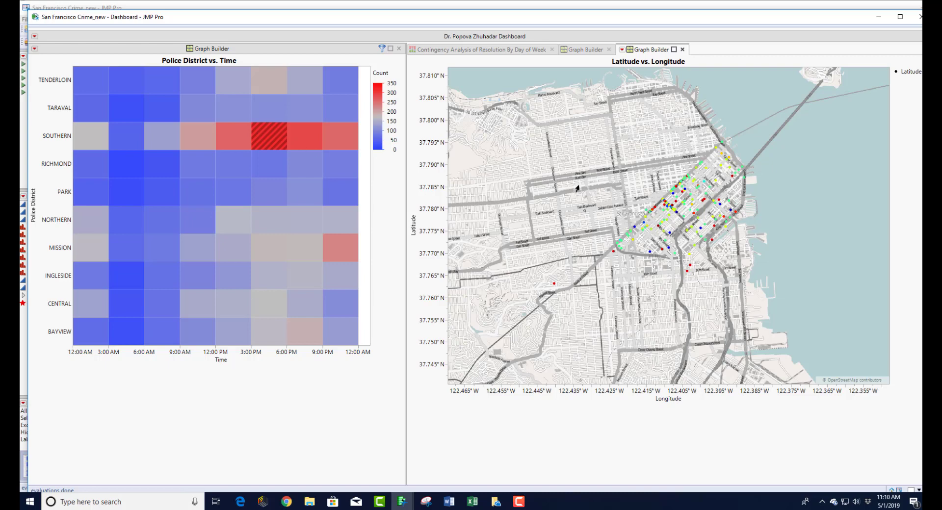
left_click(290, 138)
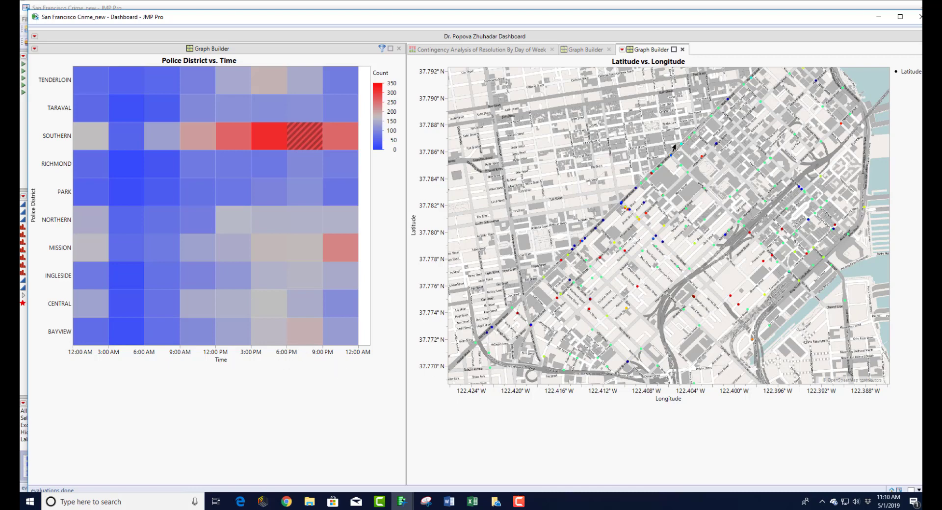
mouse_move(681, 147)
mouse_move(623, 210)
- Clear the heat-map selection and switch the right panel to the Category bar chart
left_click(303, 139)
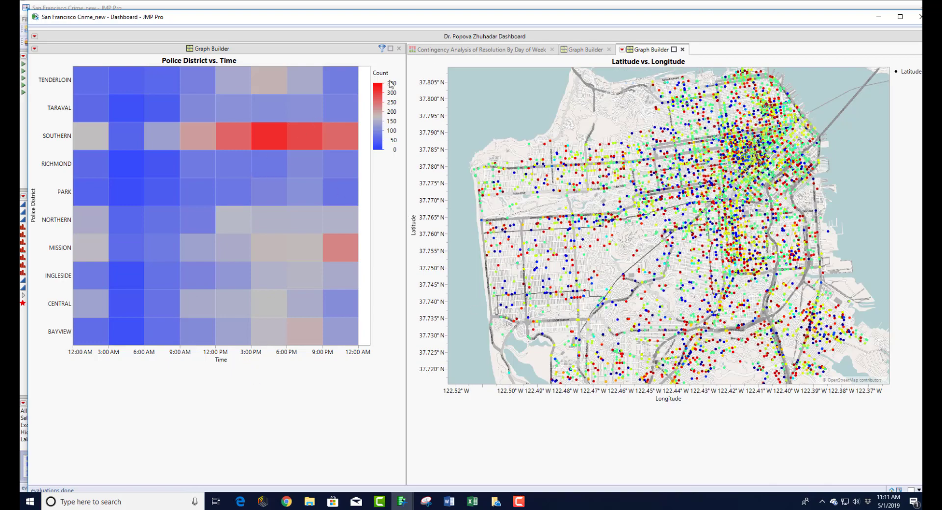
left_click(464, 50)
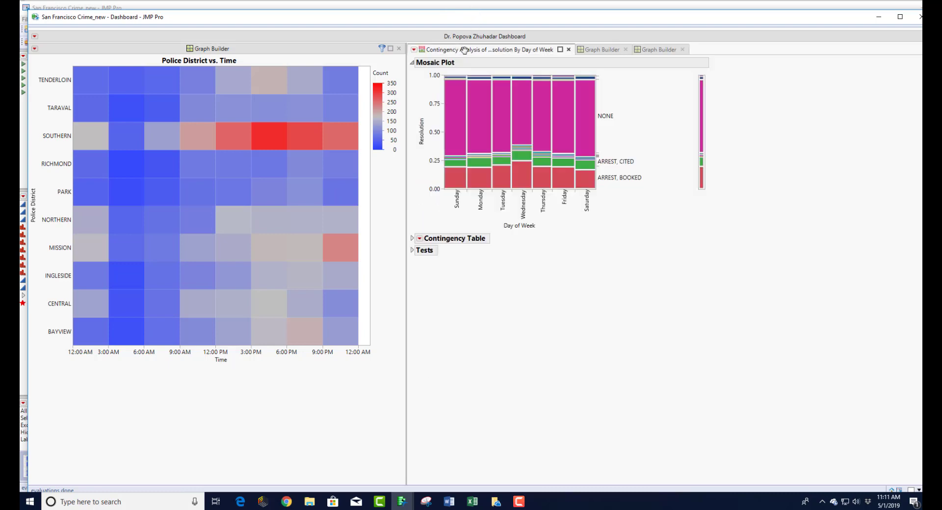
left_click(589, 50)
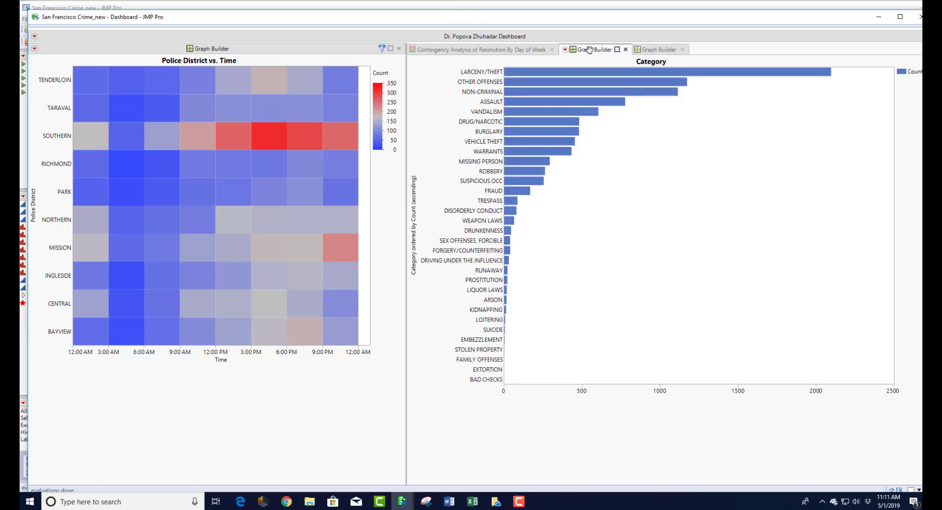
- Filter the chart through SOUTHERN, PARK and BAYVIEW heat-map cells, ending on MISSION 9 PM–12 AM
left_click(297, 139)
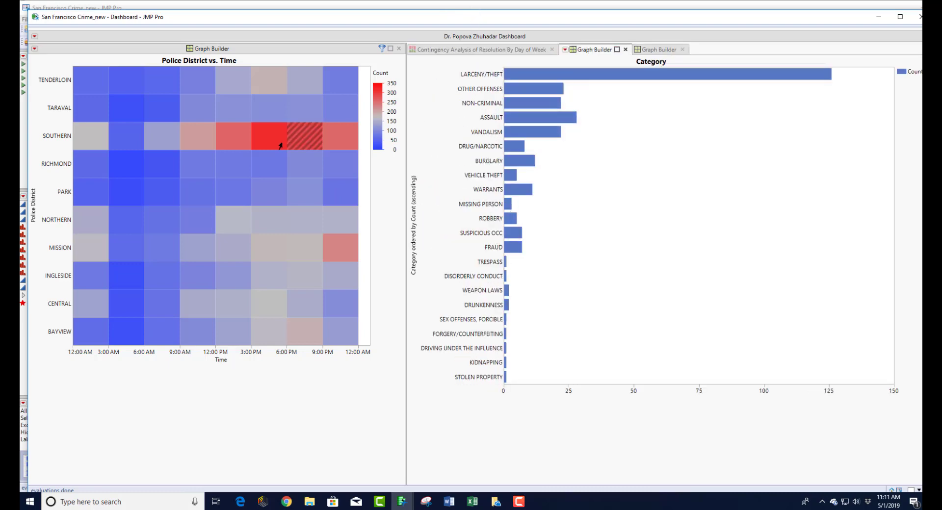
left_click(263, 147)
left_click(227, 146)
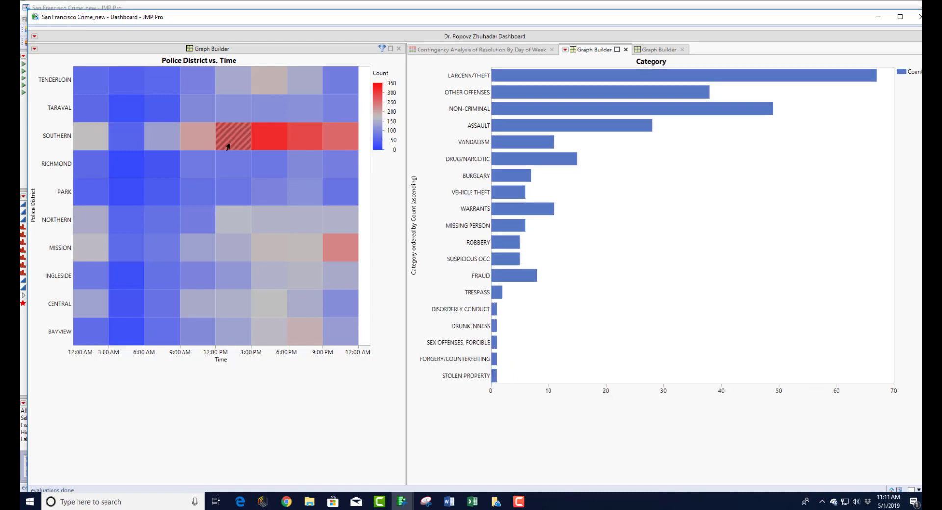
left_click(203, 142)
left_click(194, 191)
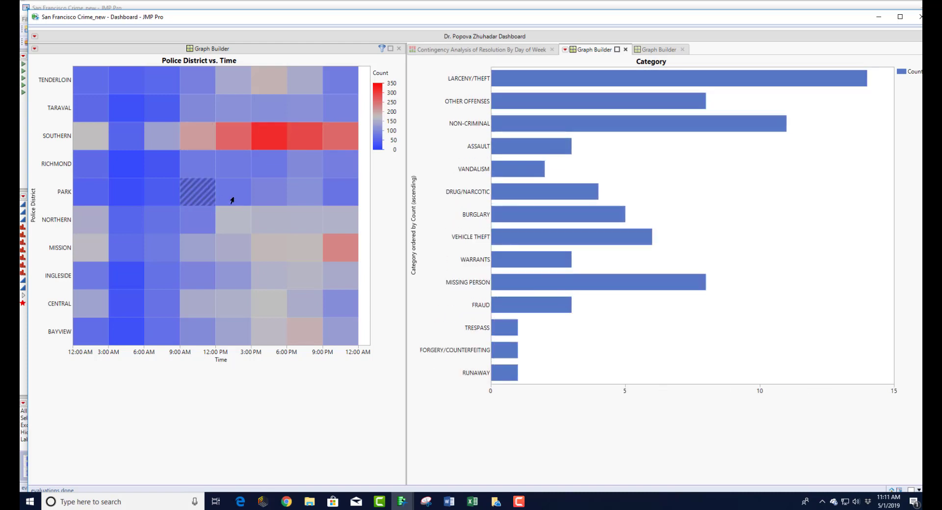
left_click(328, 191)
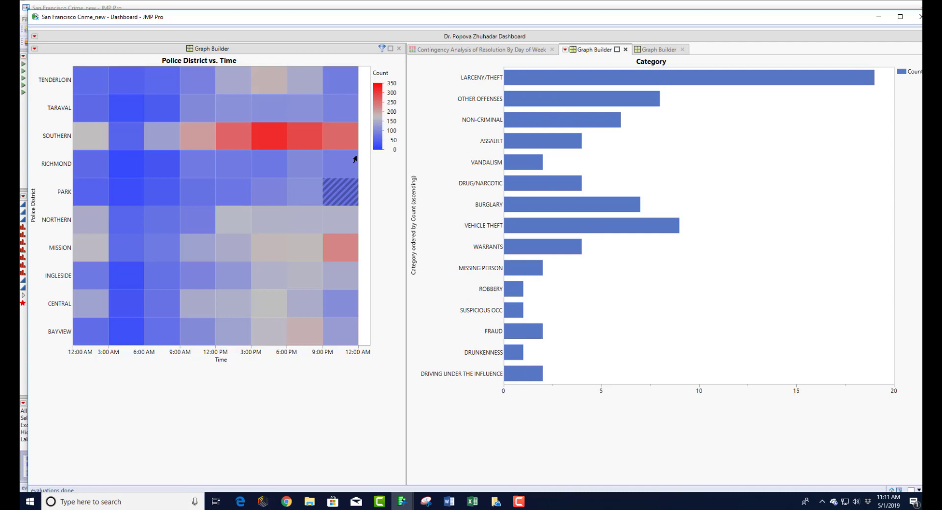
left_click(344, 131)
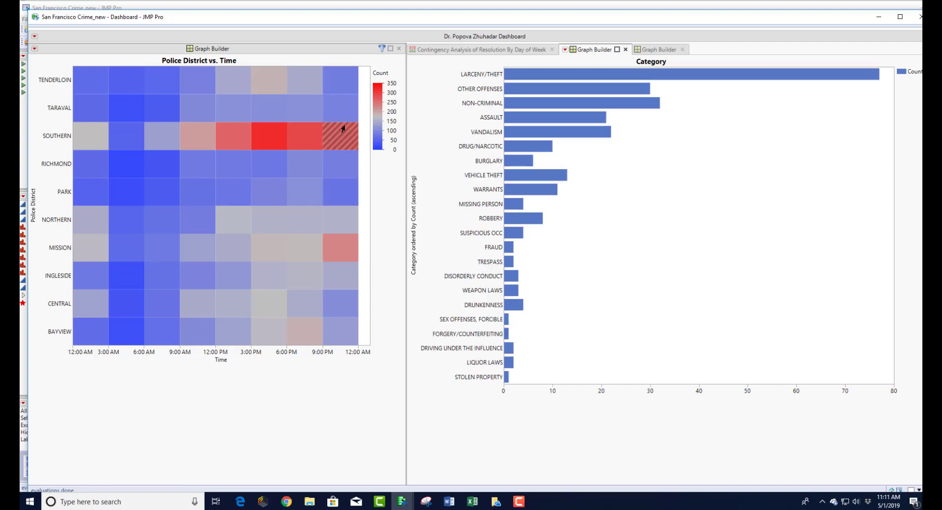
left_click(129, 338)
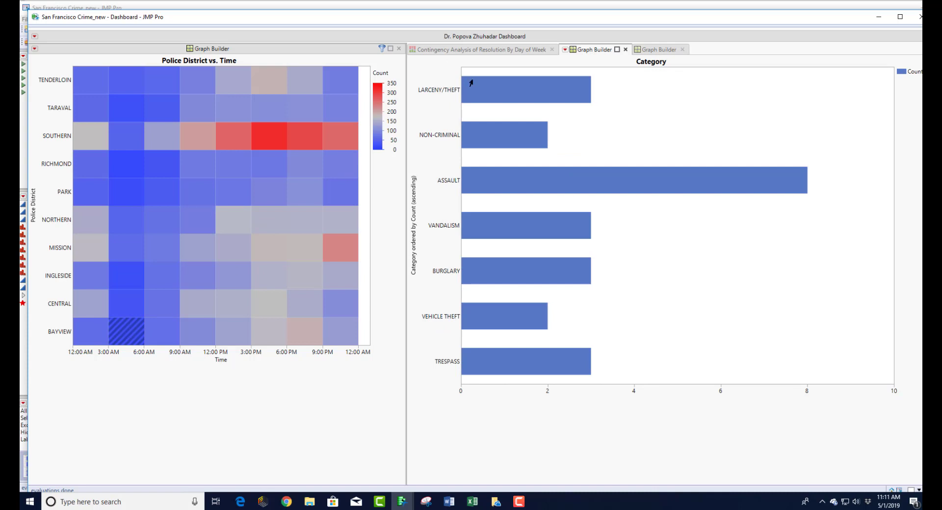
mouse_move(485, 92)
left_click(338, 247)
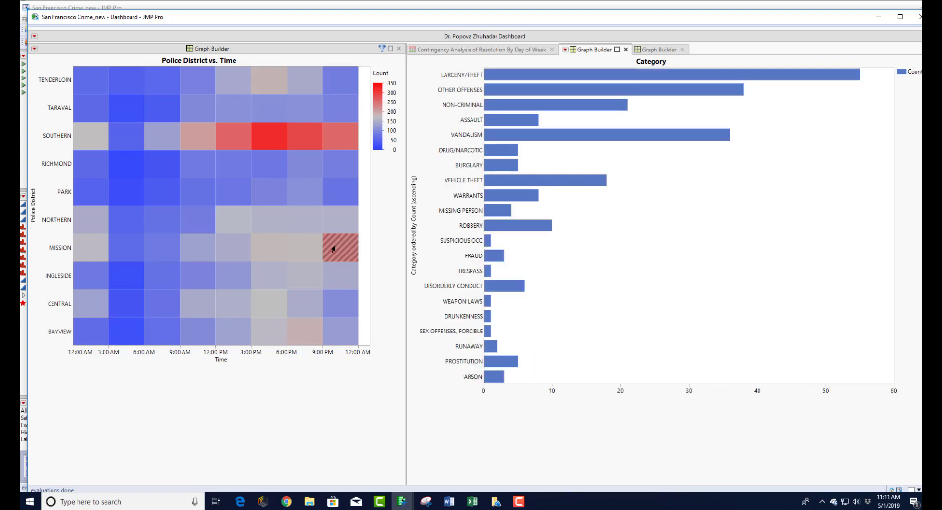
mouse_move(334, 249)
- Clear the MISSION 9 PM selection and filter the mosaic to the SOUTHERN 3 PM heat-map cell
left_click(456, 50)
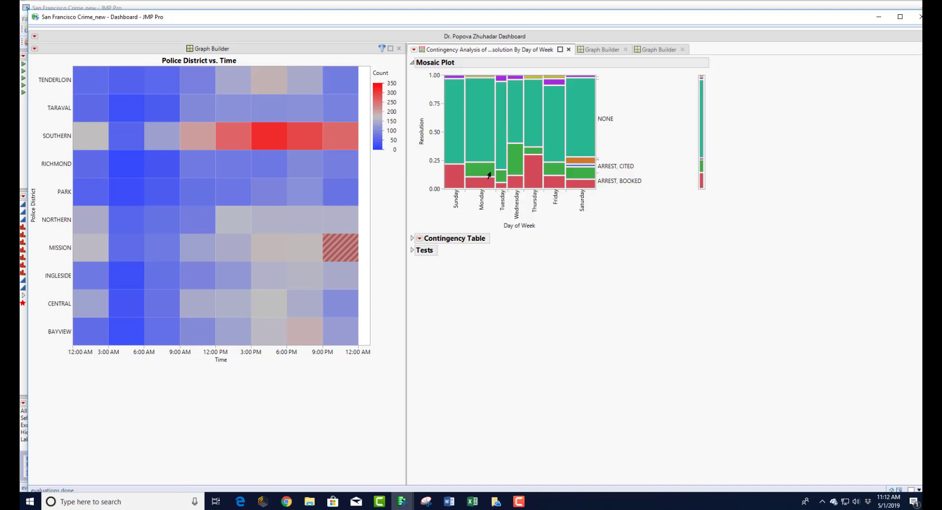
left_click(513, 167)
left_click(339, 249)
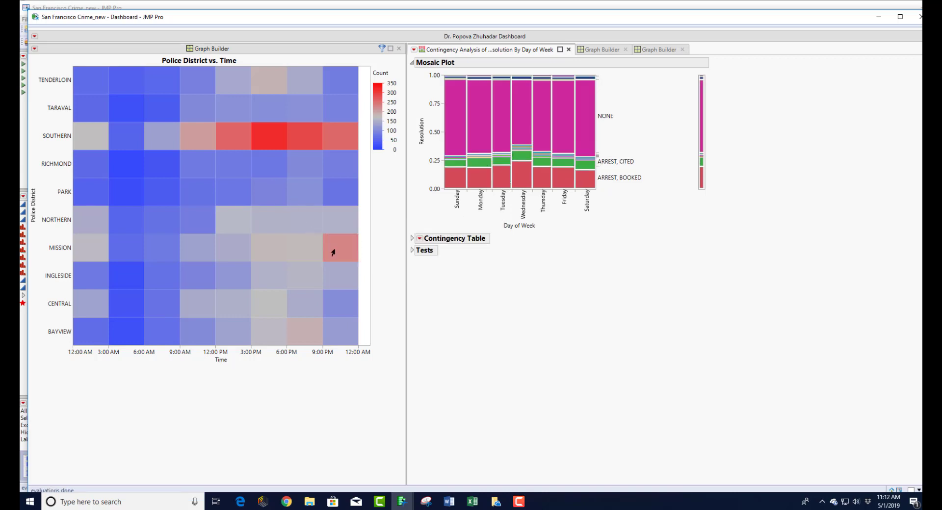
left_click(374, 307)
left_click(280, 141)
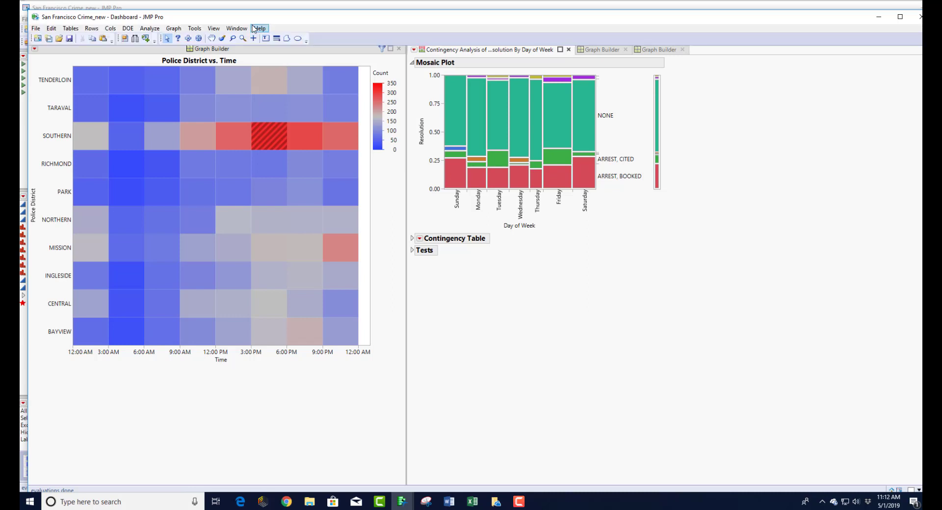
- Use Save As to choose the Interactive HTML with Data (*.htm) format for Dashboard.htm
left_click(254, 29)
left_click(318, 29)
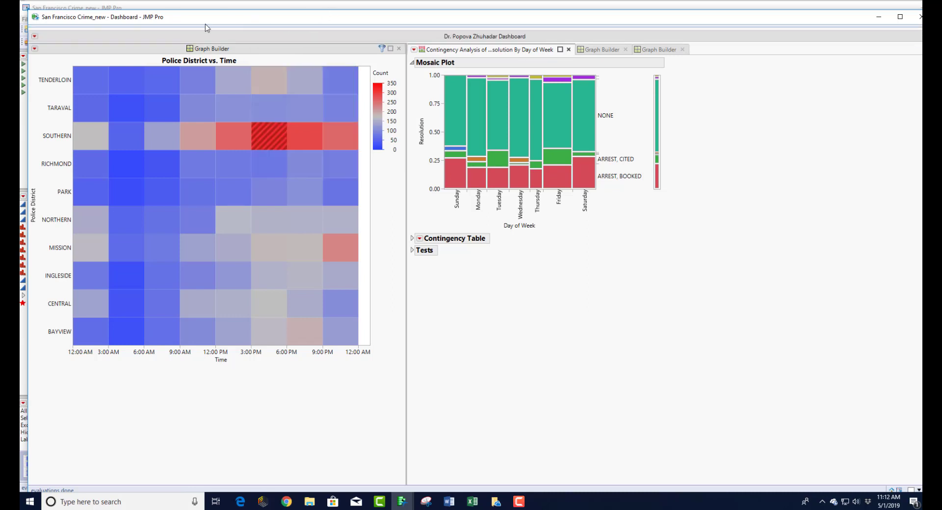
mouse_move(206, 28)
left_click(36, 29)
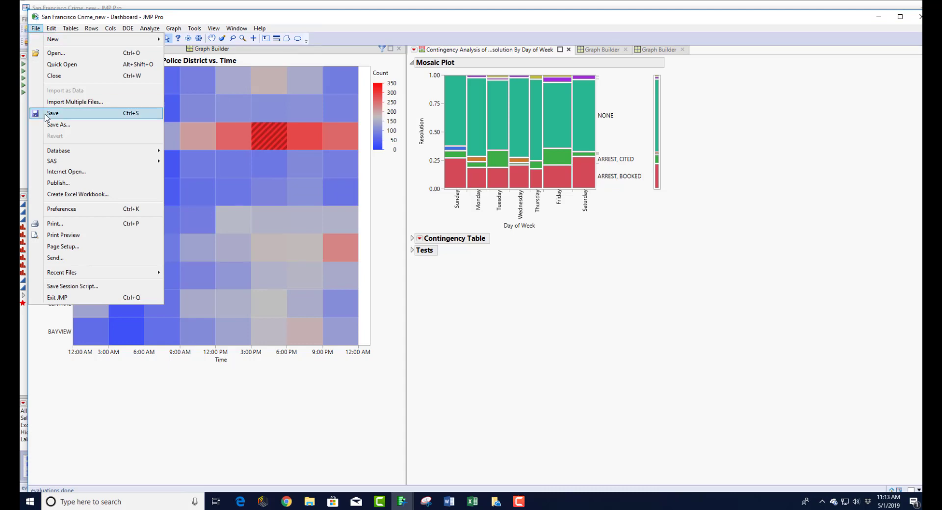
left_click(59, 126)
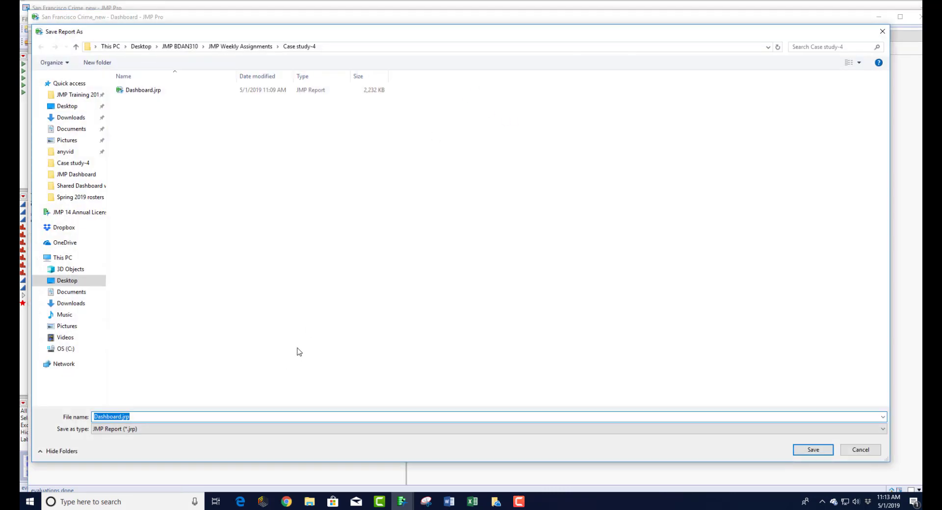
left_click(275, 429)
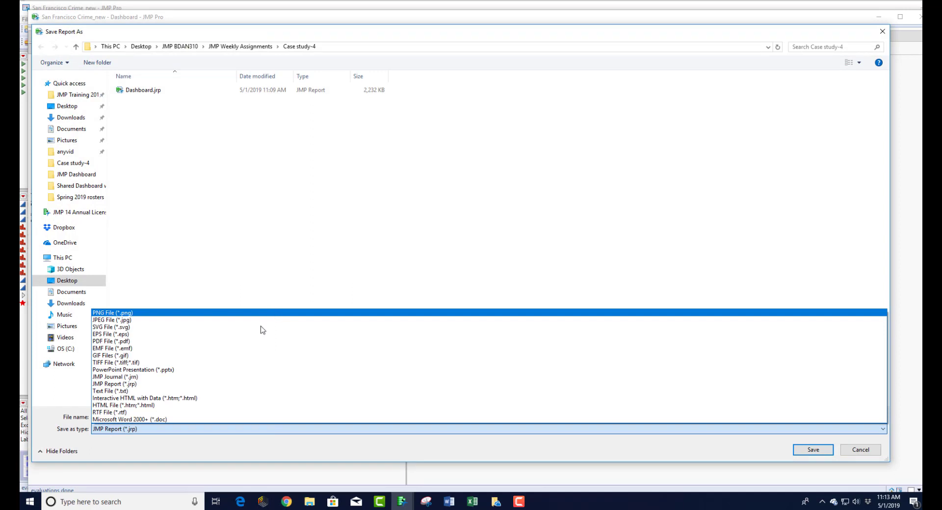
left_click(207, 398)
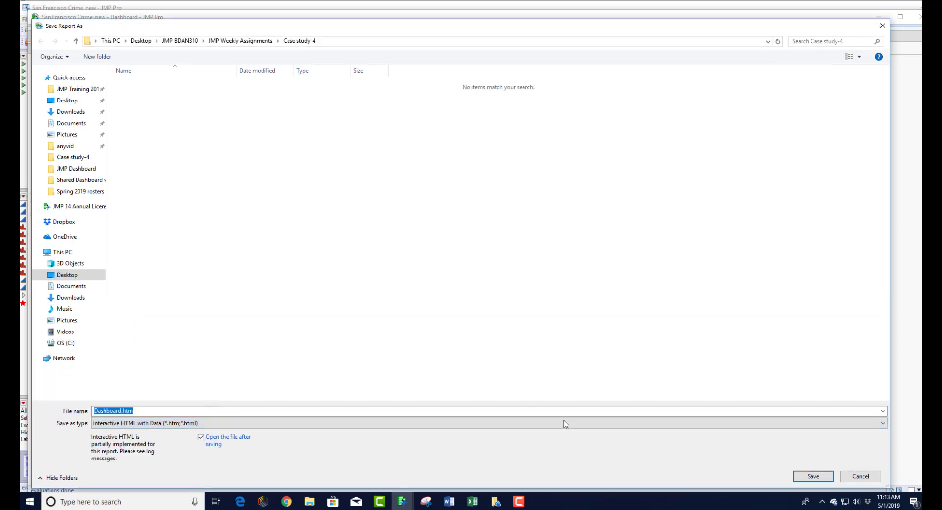
- Save Dashboard.htm as interactive HTML, then collapse and re-expand its outline in Firefox
left_click(811, 477)
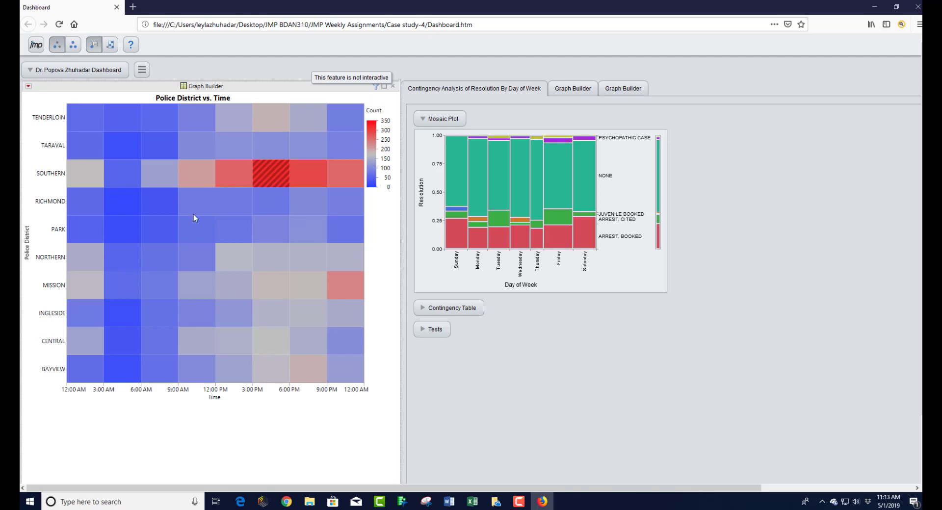
left_click(78, 70)
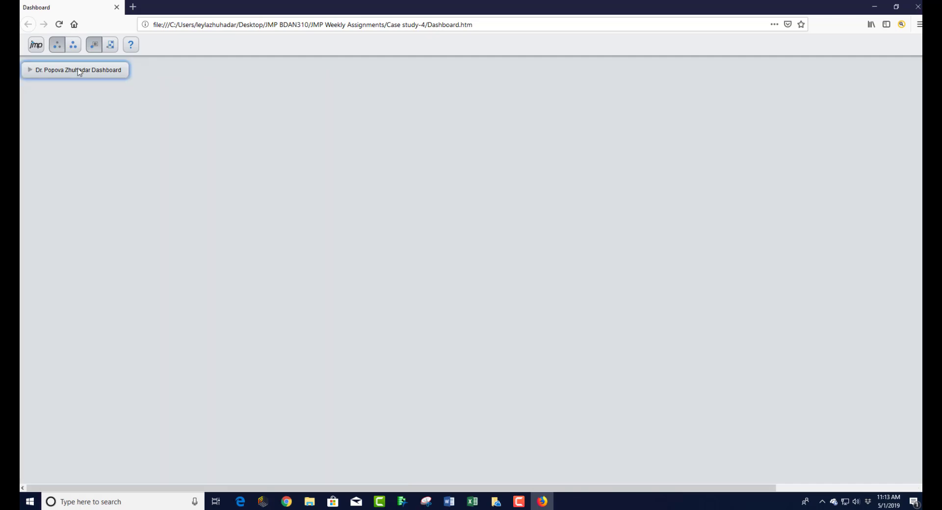
left_click(78, 70)
- Browse the map chart, the resolution-by-day contingency analysis, and the Category bar chart tabs
left_click(583, 91)
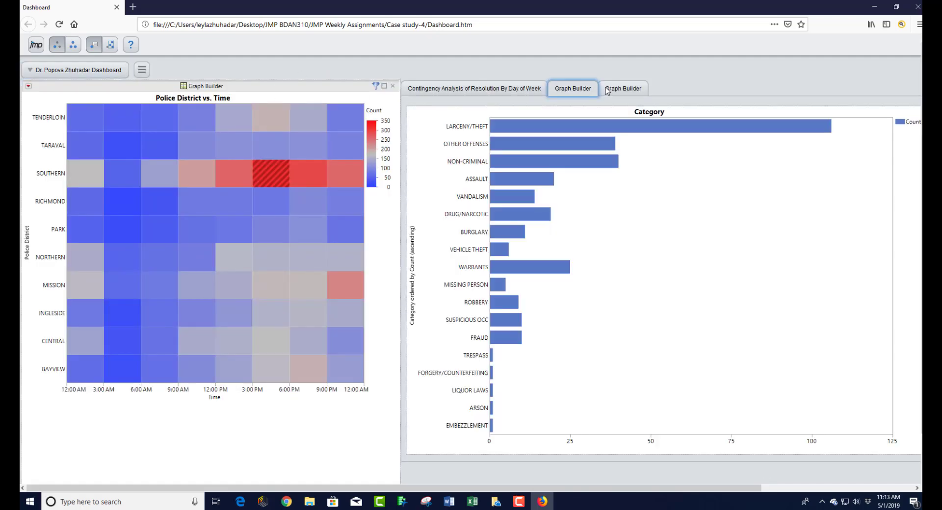
left_click(620, 89)
left_click(489, 88)
left_click(572, 89)
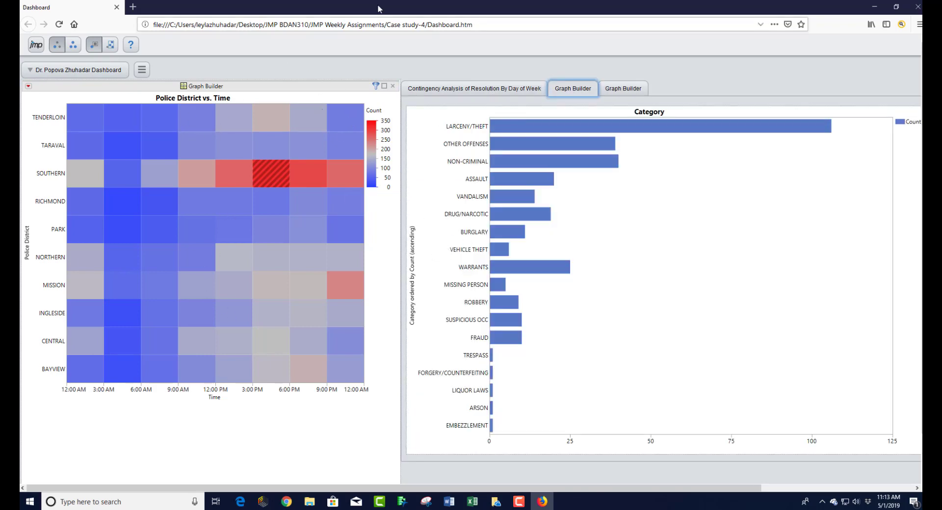
- In a new tab, go to public.jmp.com and open the Olympic Athlete Birthplaces report
left_click(133, 7)
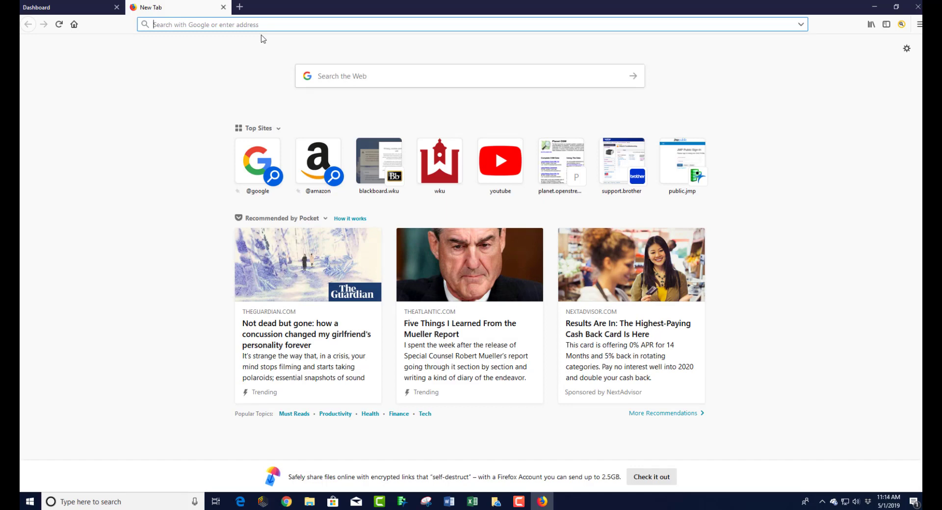
type("public.jmp.com/")
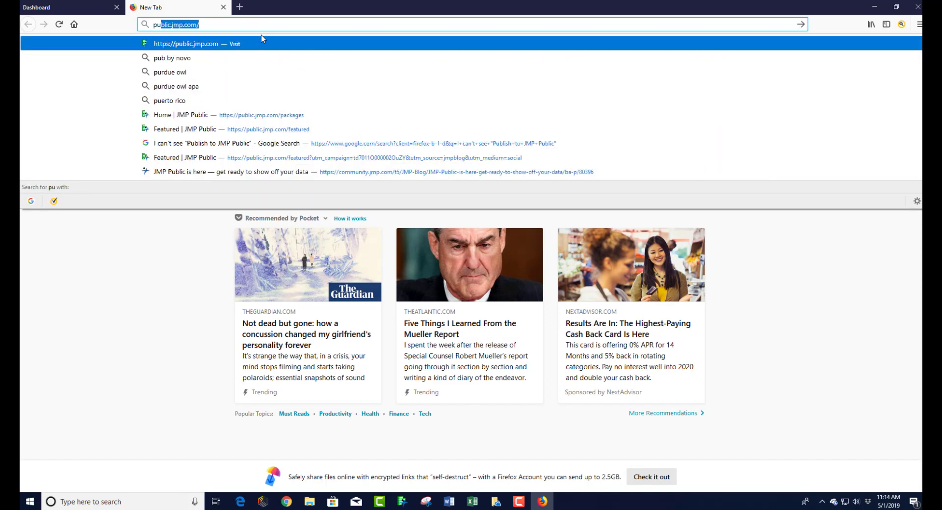
key("Return")
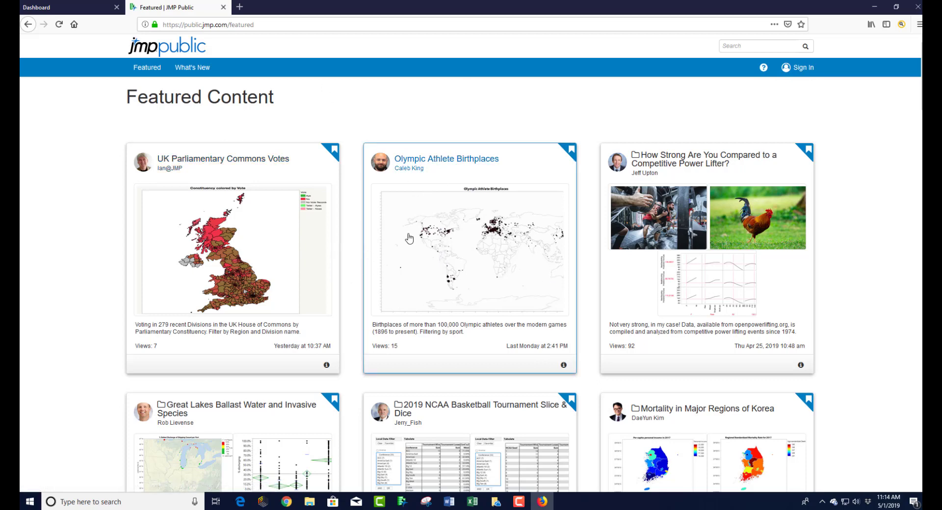
left_click(443, 253)
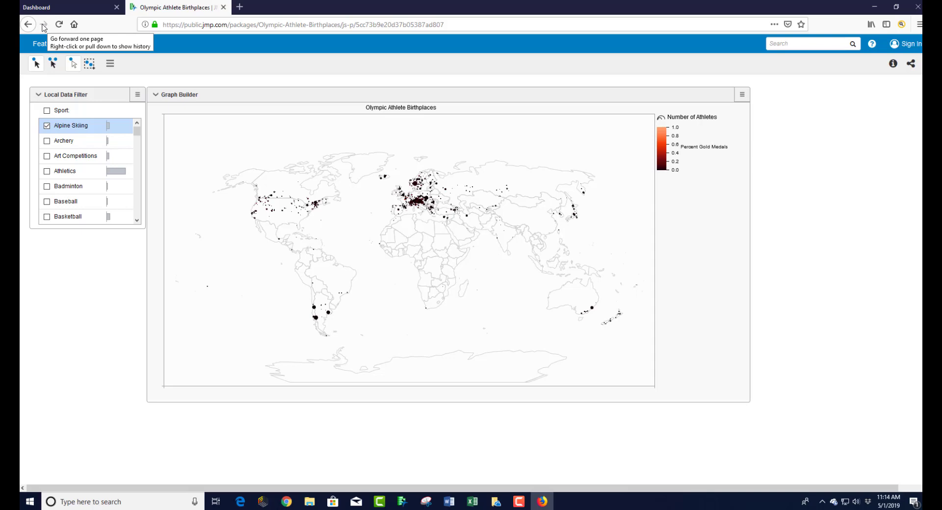
- Switch windows to the Blackboard assignment directions
key("alt+Tab")
left_click(196, 156)
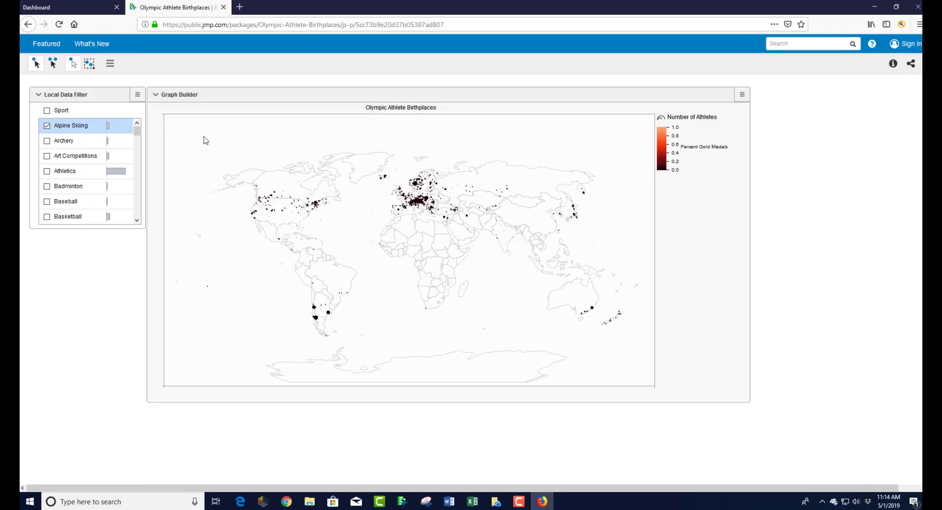
left_click(287, 500)
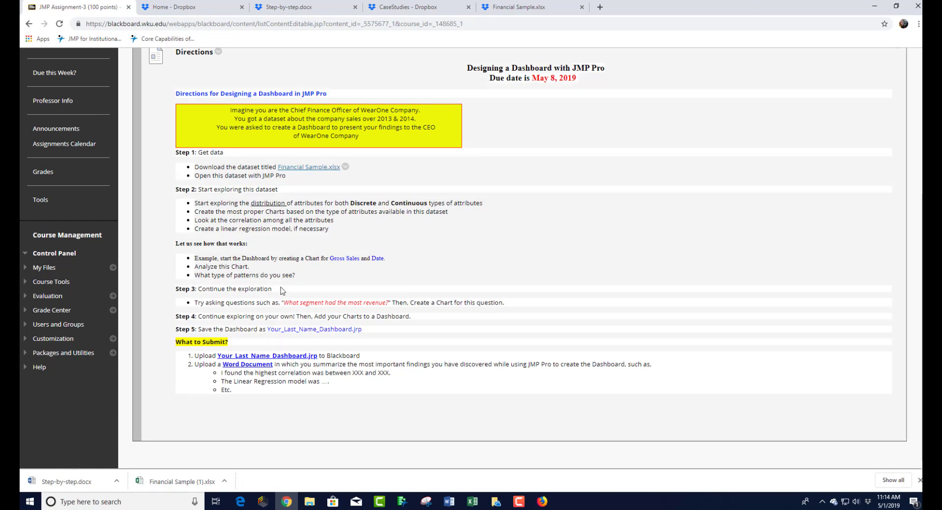
- Download Financial Sample.xlsx from the Step 1 link and open it from the download bar
left_click(314, 167)
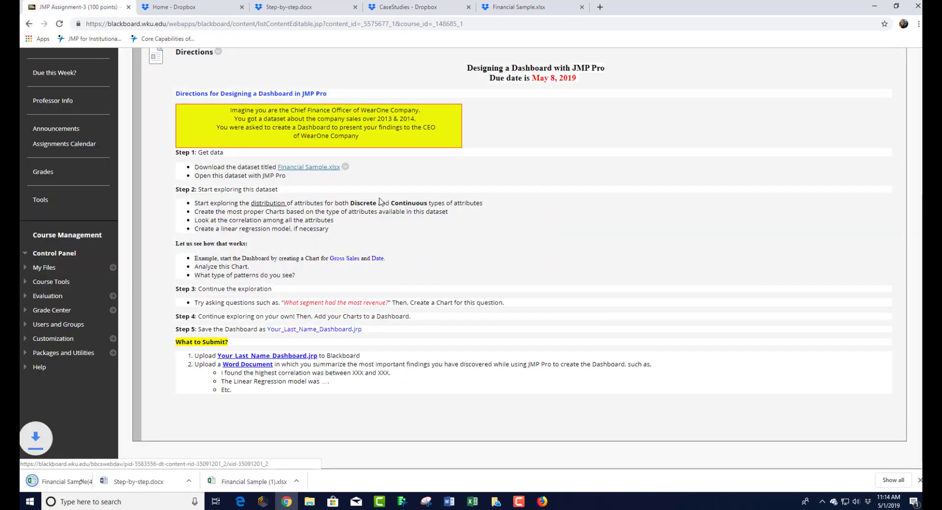
left_click(77, 482)
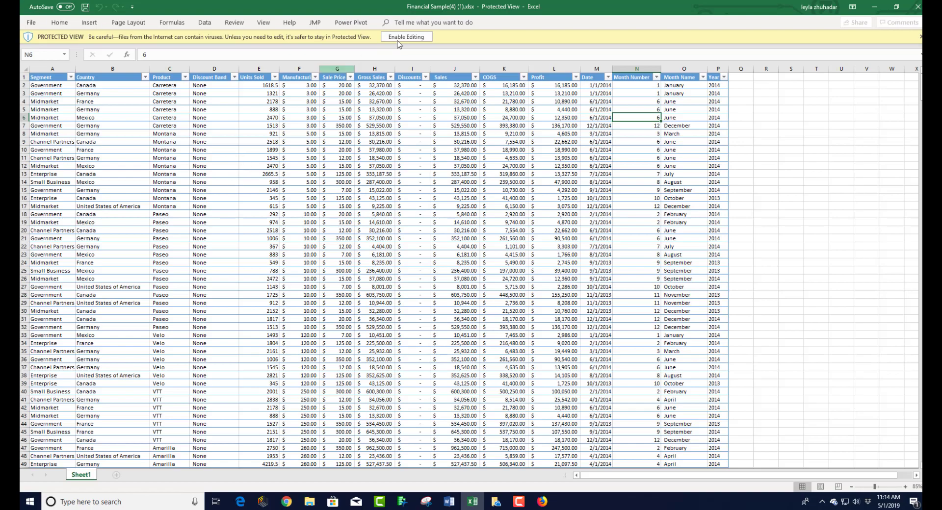
- Enable editing and browse the Save As location to Desktop > JMP BDAN310
left_click(406, 37)
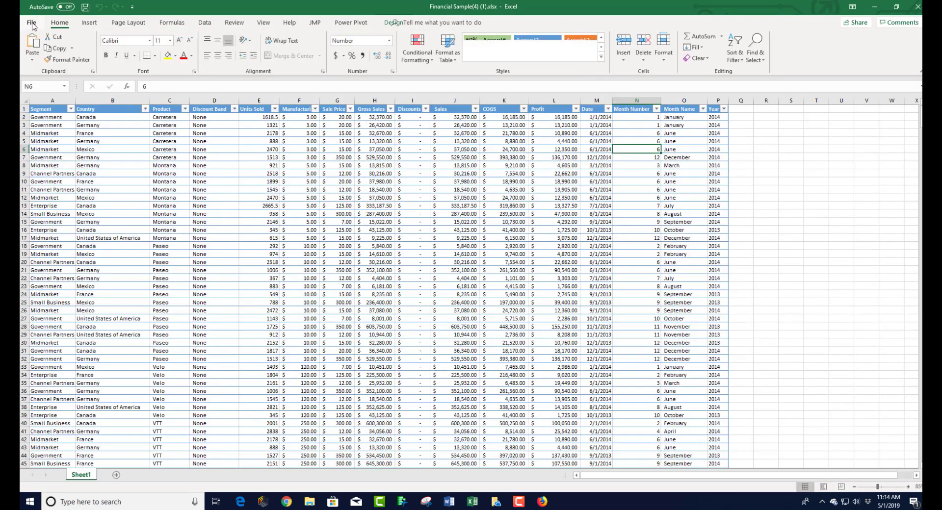
left_click(32, 22)
left_click(63, 153)
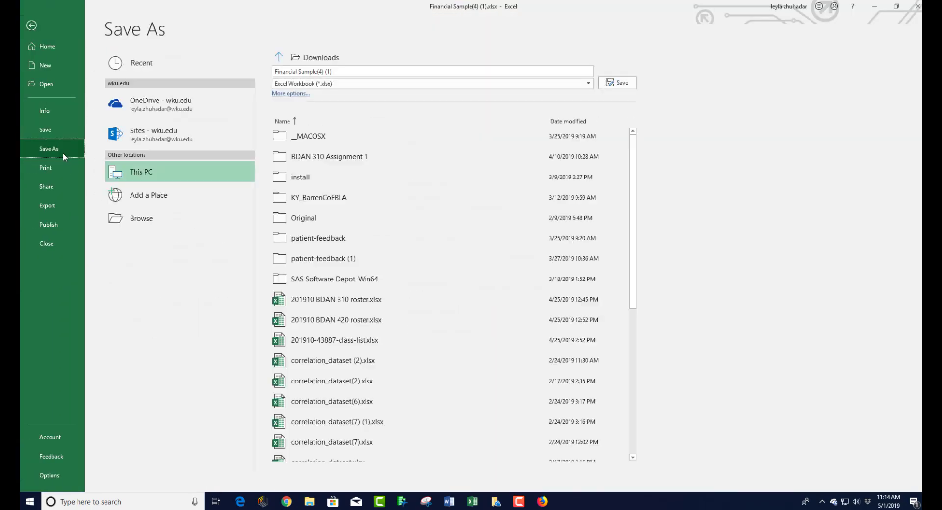
left_click(138, 216)
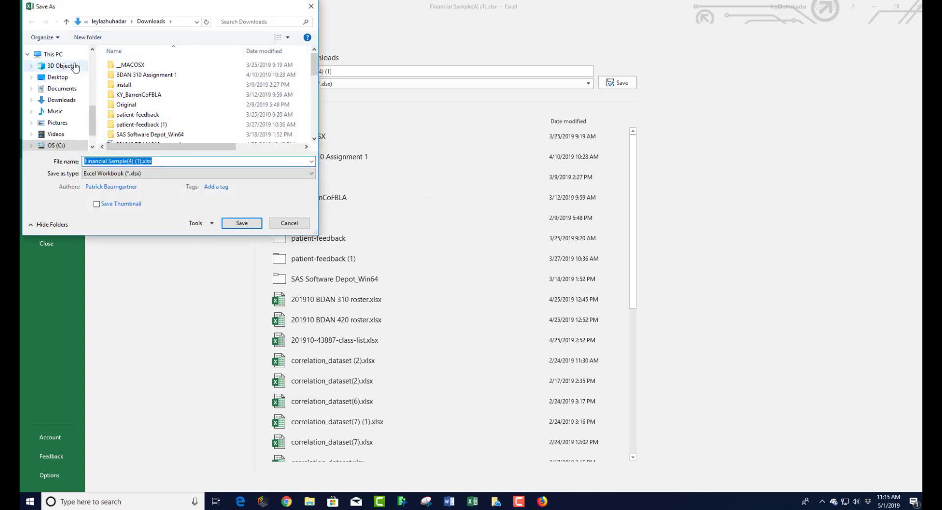
left_click(51, 54)
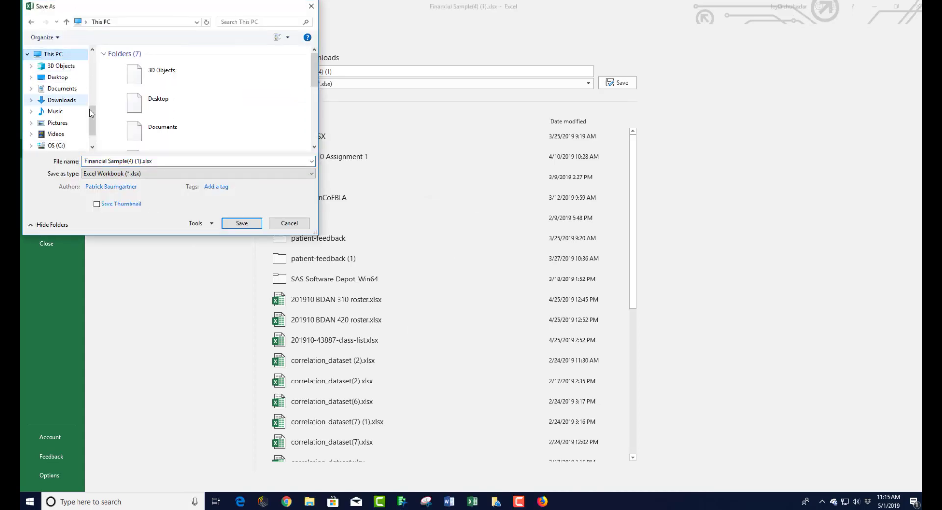
double_click(142, 103)
double_click(127, 106)
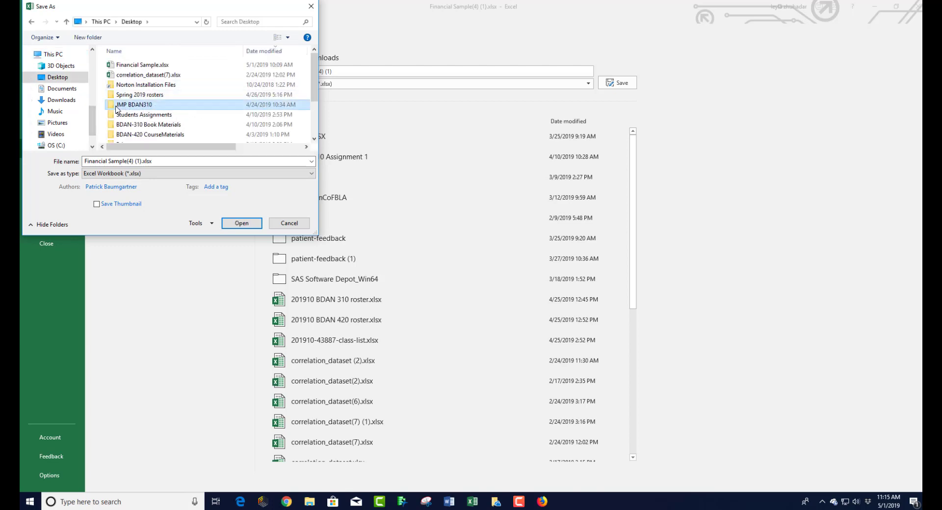
- Save the workbook as Financial Sample.xlsx, then return to the Olympic report window
left_click(139, 161)
left_click(141, 161)
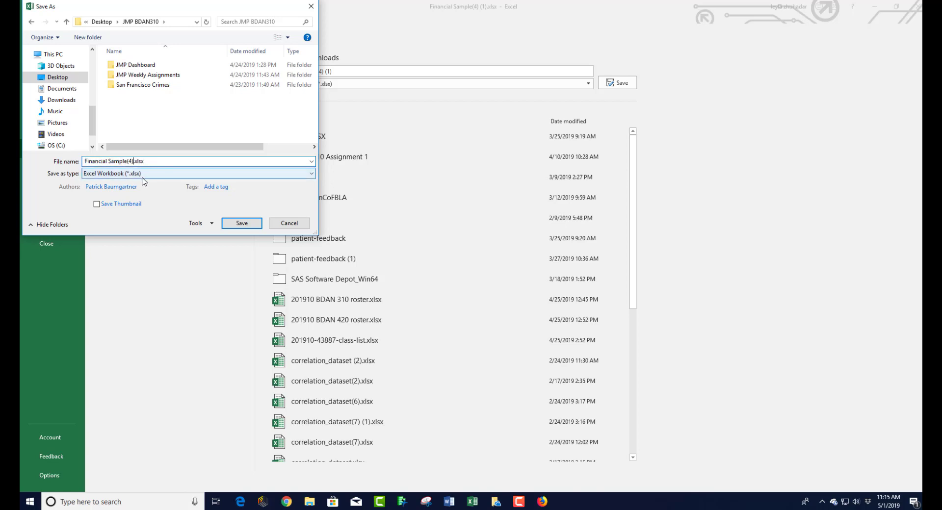
left_click(248, 225)
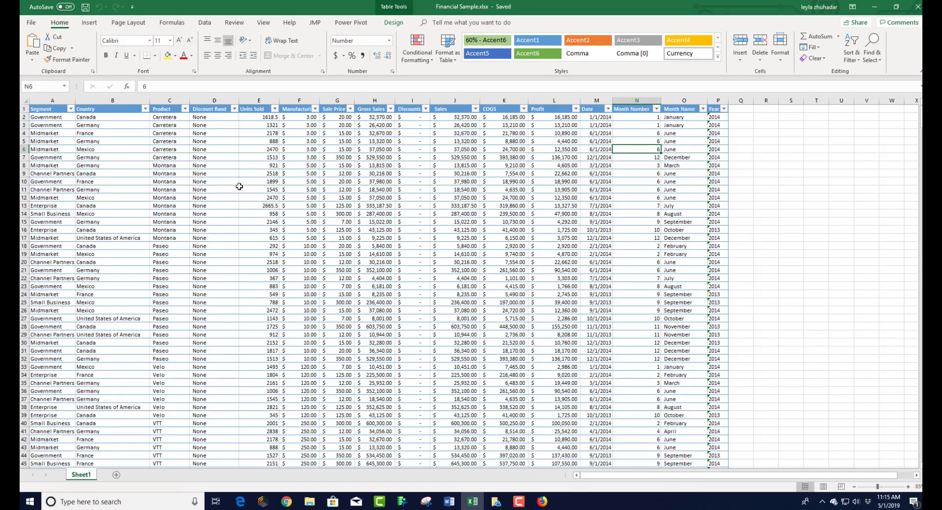
key("alt+Tab")
left_click(500, 174)
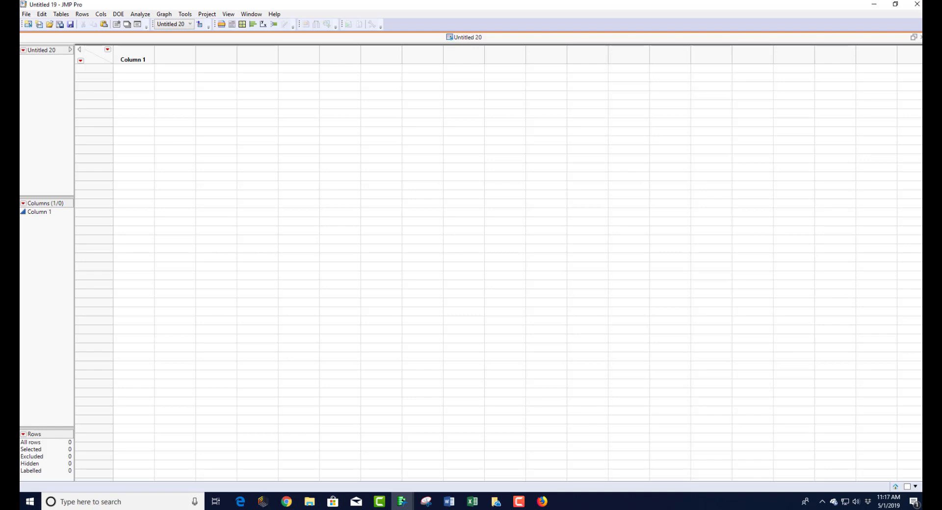
- Open Financial Sample.xlsx from JMP BDAN310 and import Sheet1 as a new 700-row data table
left_click(26, 15)
left_click(36, 37)
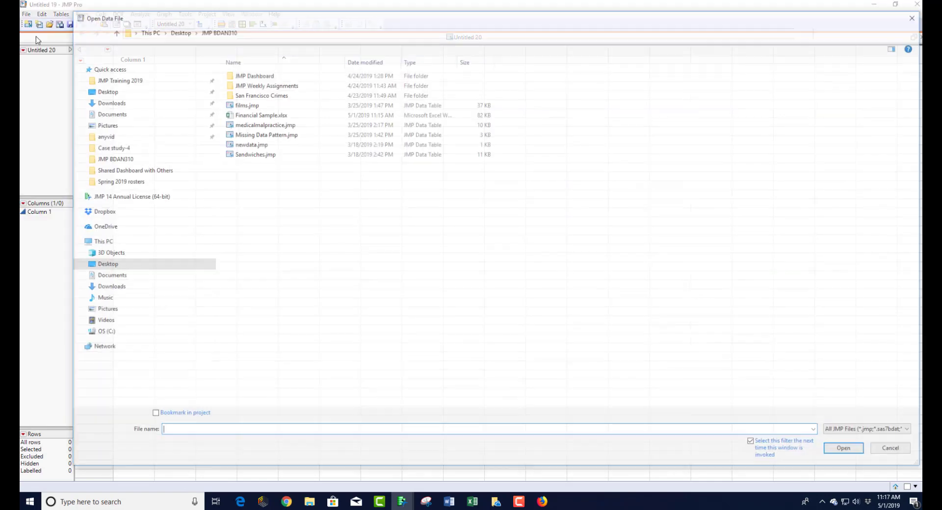
left_click(247, 114)
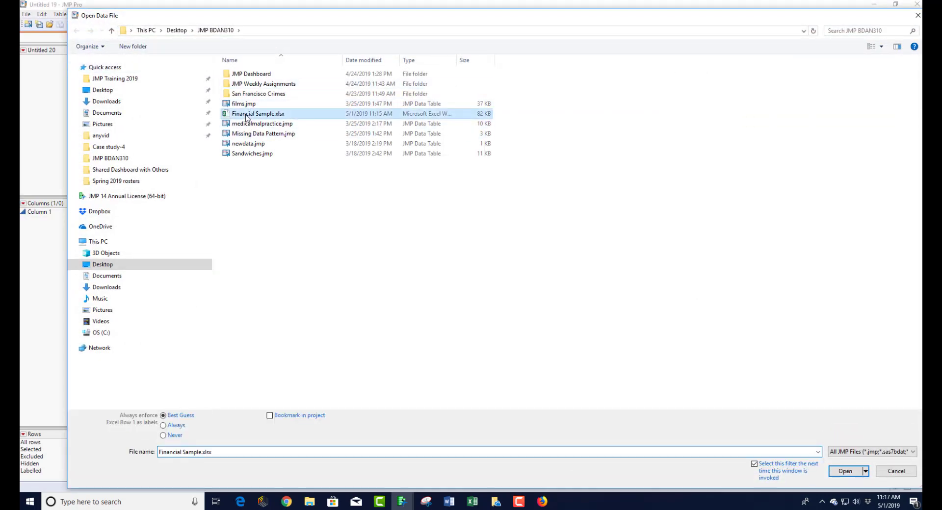
left_click(846, 472)
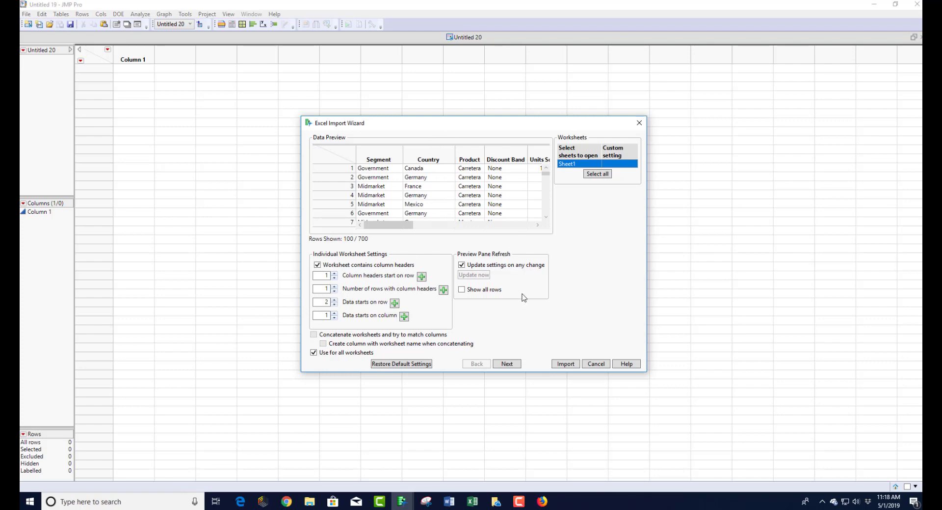
left_click(567, 364)
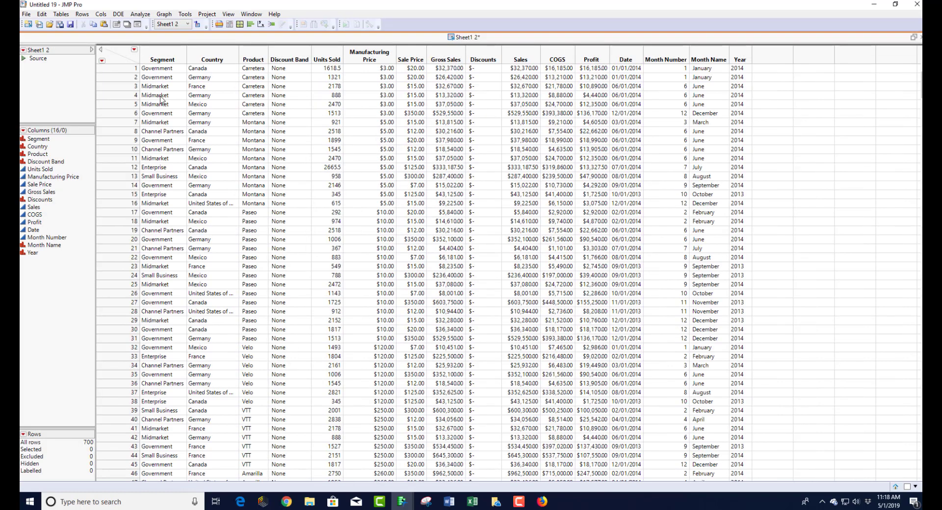
- Save the imported table as Final JMP Dashboard.jmp in the JMP BDAN310 folder
left_click(24, 15)
left_click(37, 120)
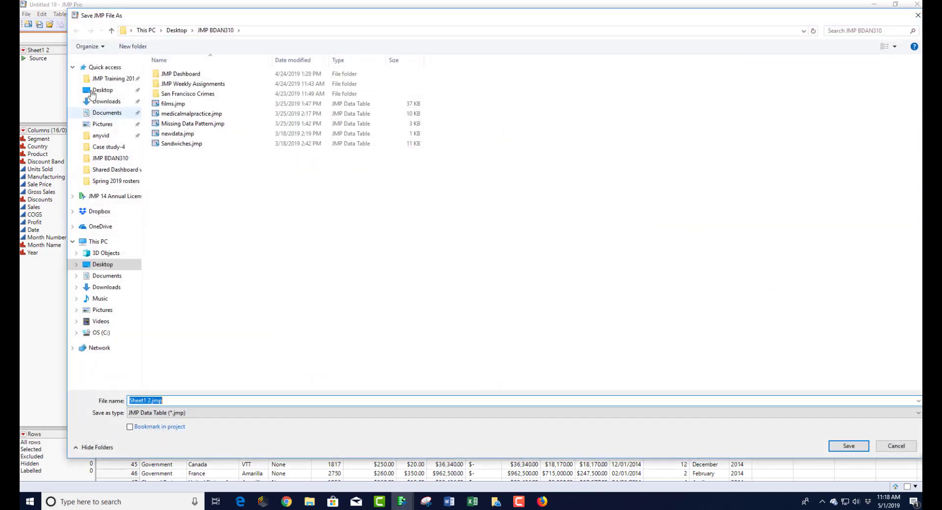
left_click(147, 398)
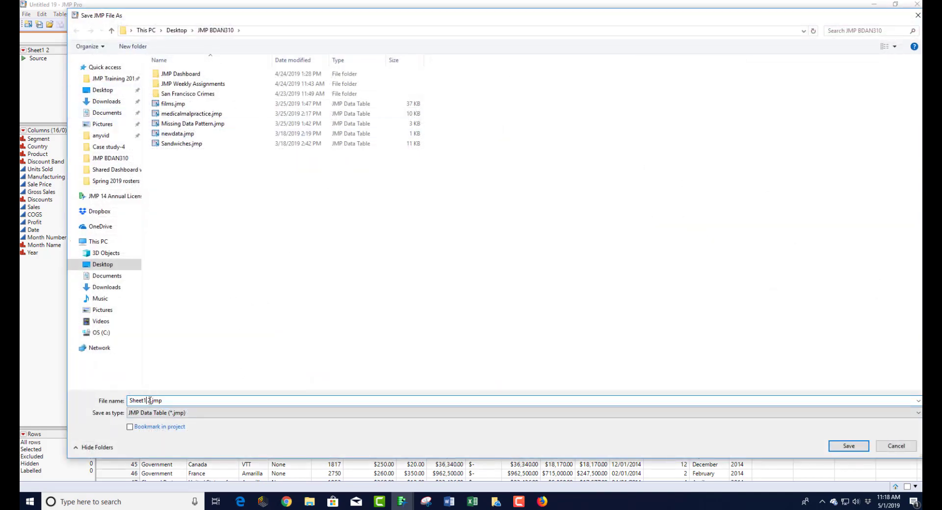
left_click_drag(147, 401, 129, 400)
type("Final")
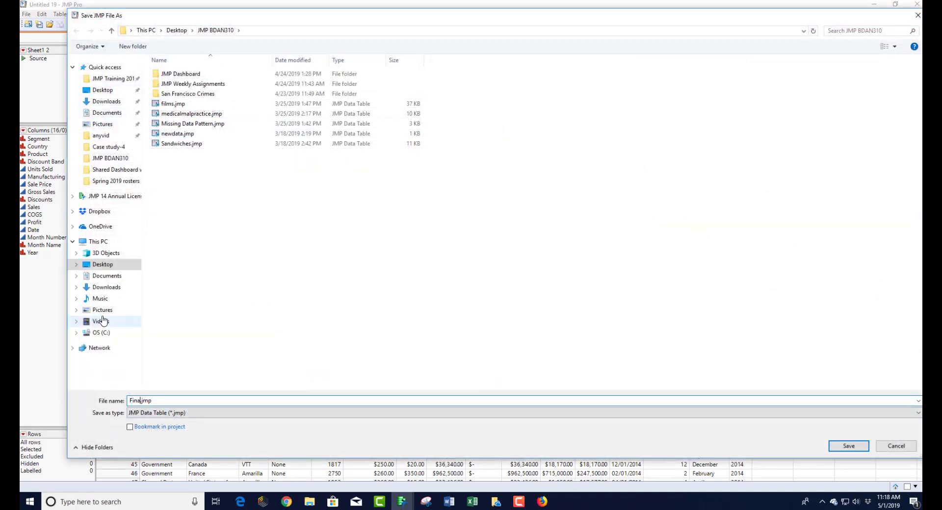
type(" JMP Dashboard")
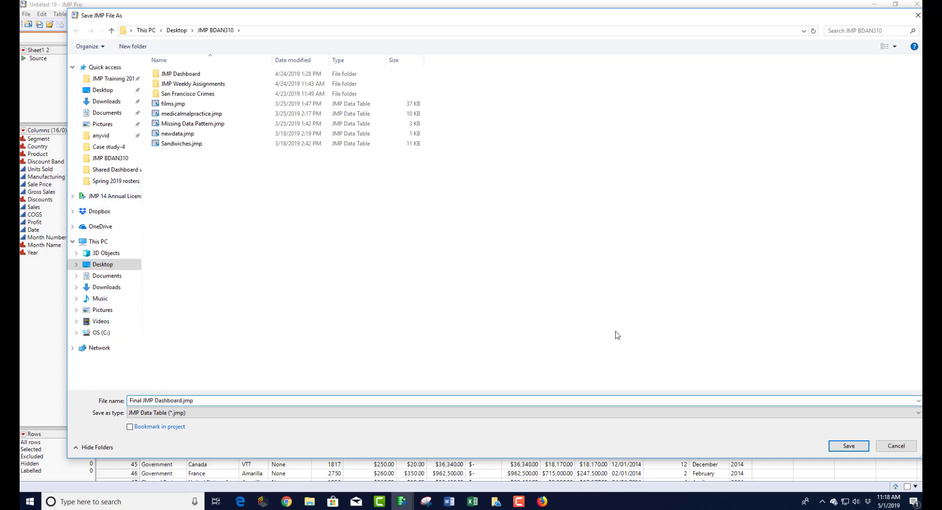
left_click(850, 449)
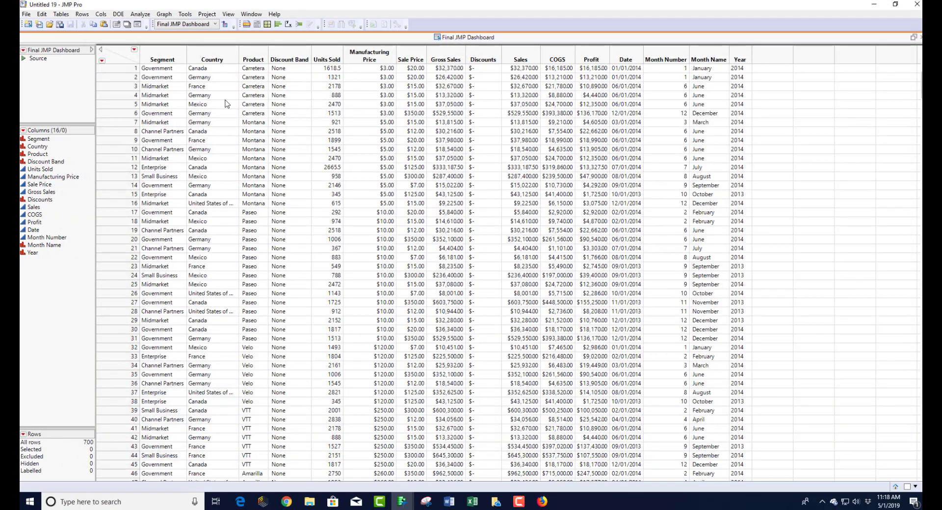